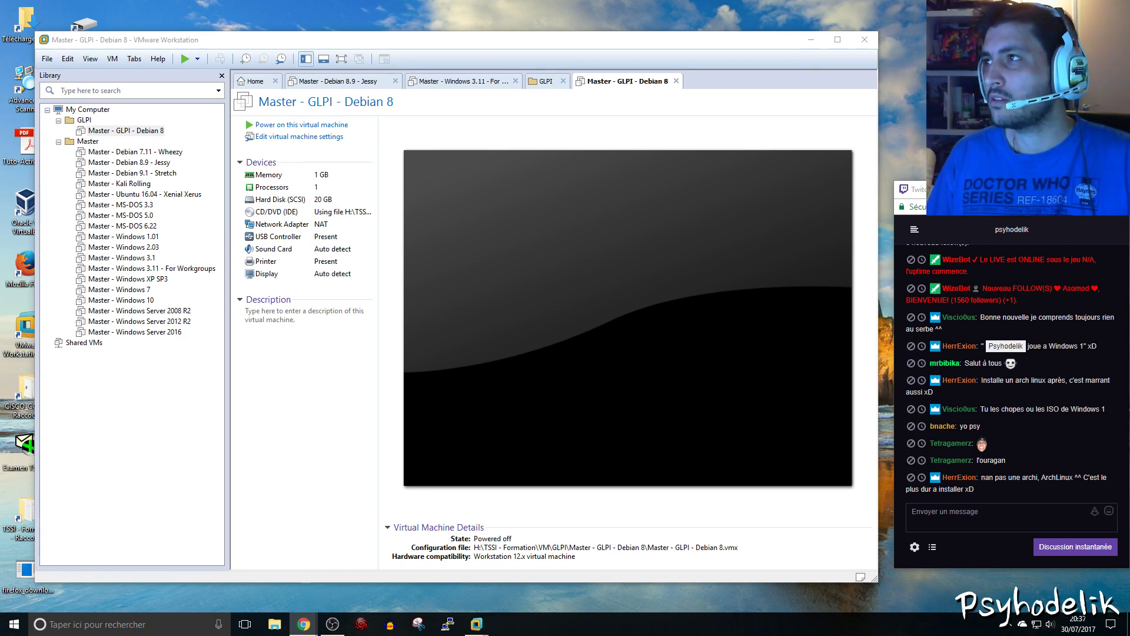
Switch to Chrome and open the psyhodelik.fr website.
key(super+2)
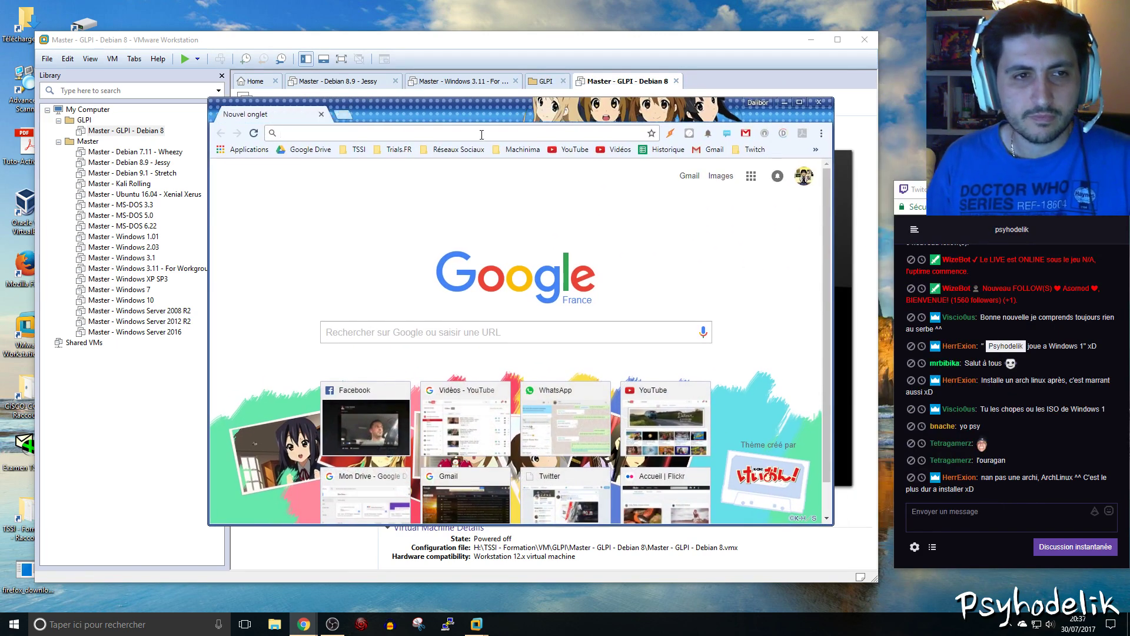
text(psyohdel)
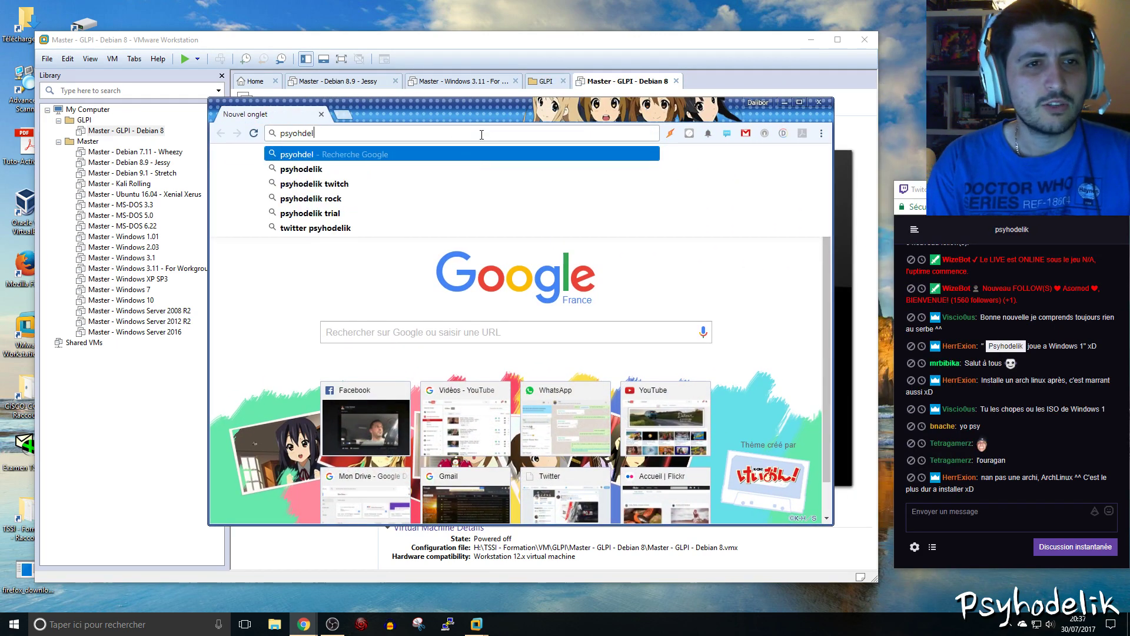
key(BackSpace)
key(BackSpace)
key(BackSpace)
key(BackSpace)
key(BackSpace)
text(ho)
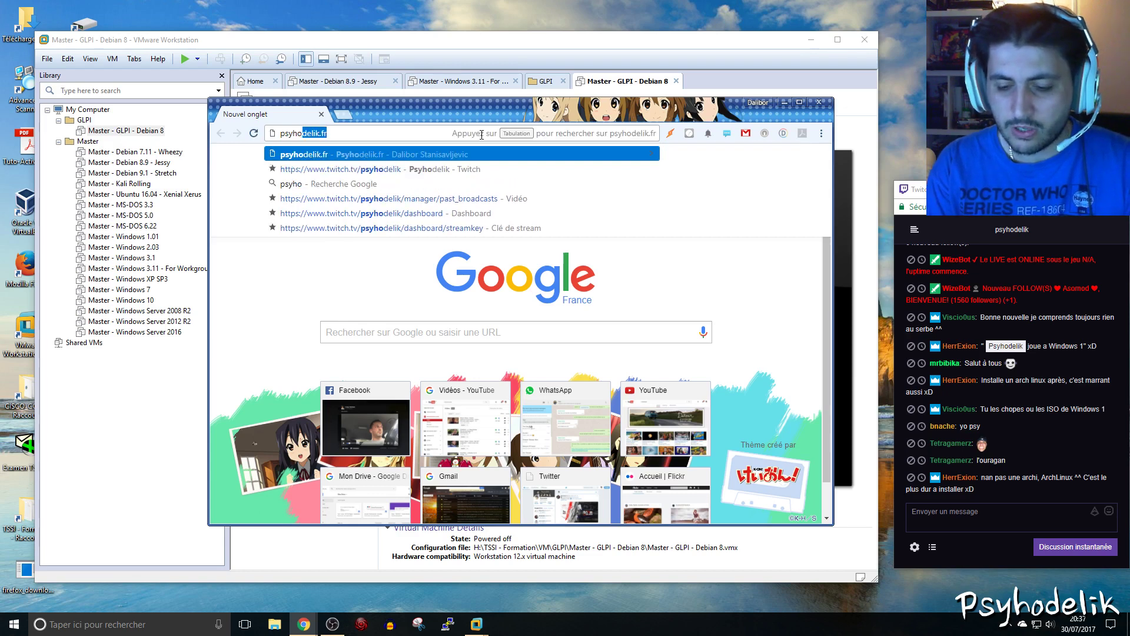
key(Return)
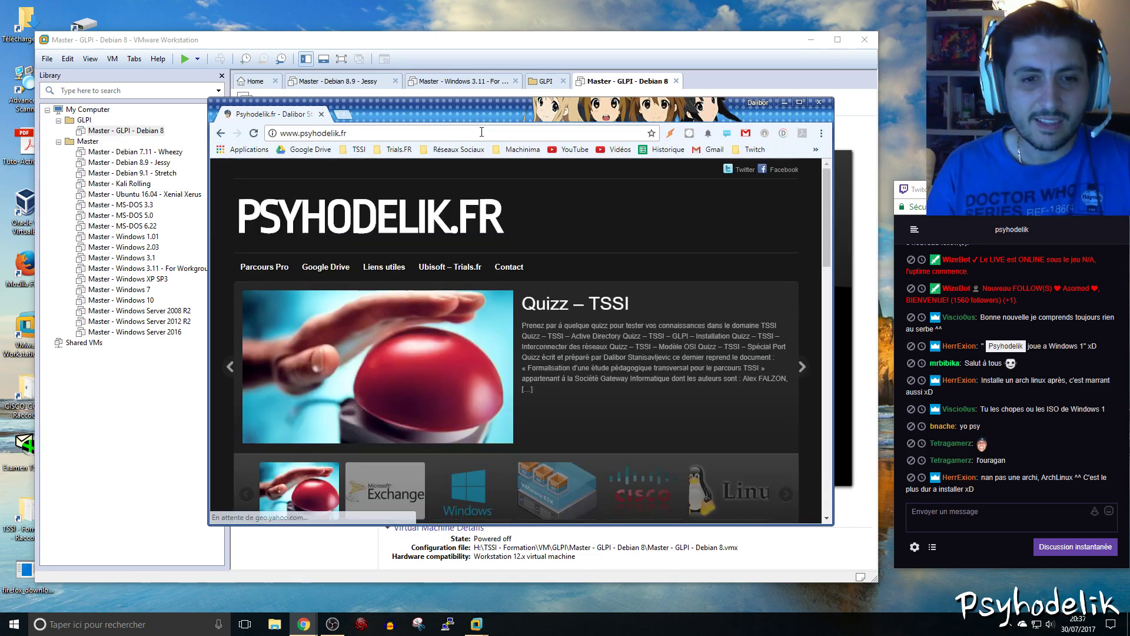
drag(564, 115, 508, 77)
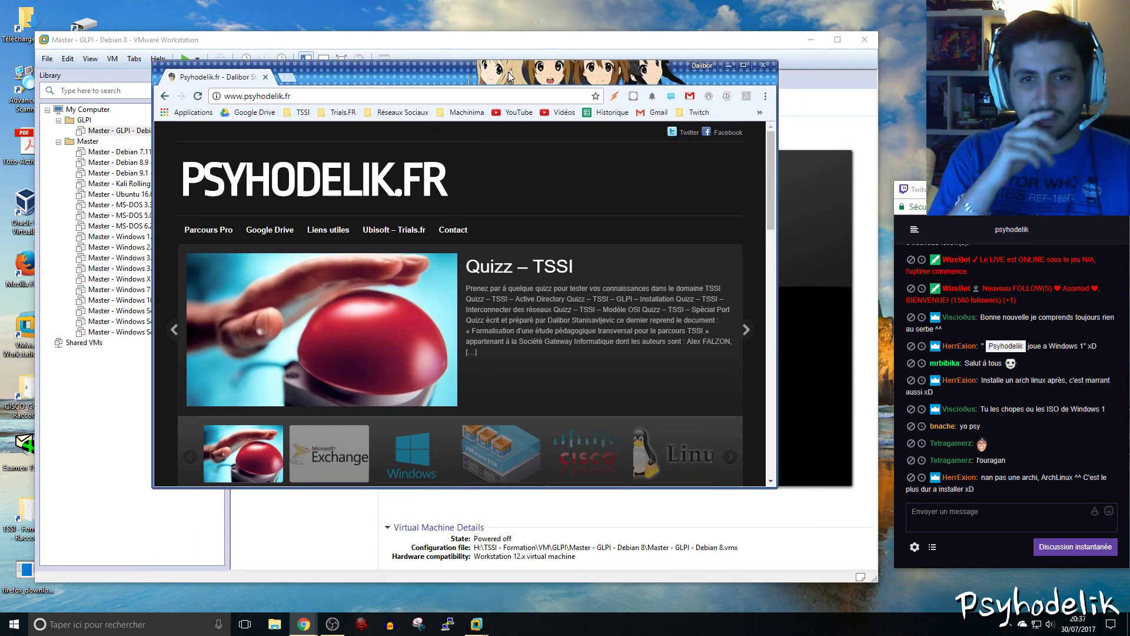
scroll(520, 297, down, 1)
scroll(520, 296, up, 1)
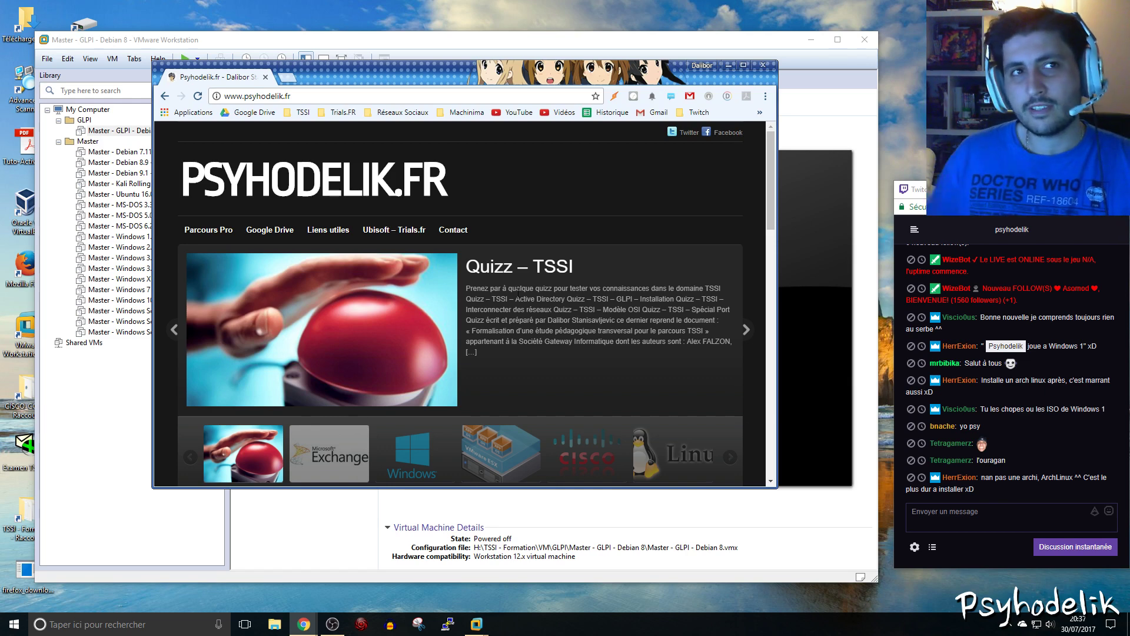
Open the GLPI & Fusioninventory – Installation tutorial from the site's Tuto – Linux page.
click(567, 440)
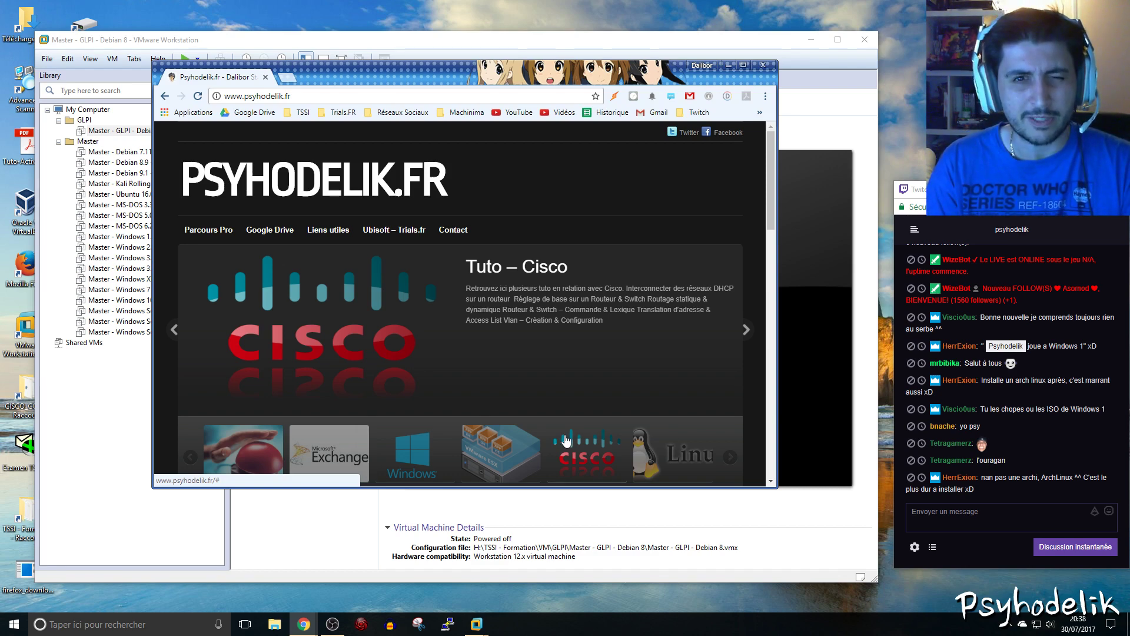
click(642, 453)
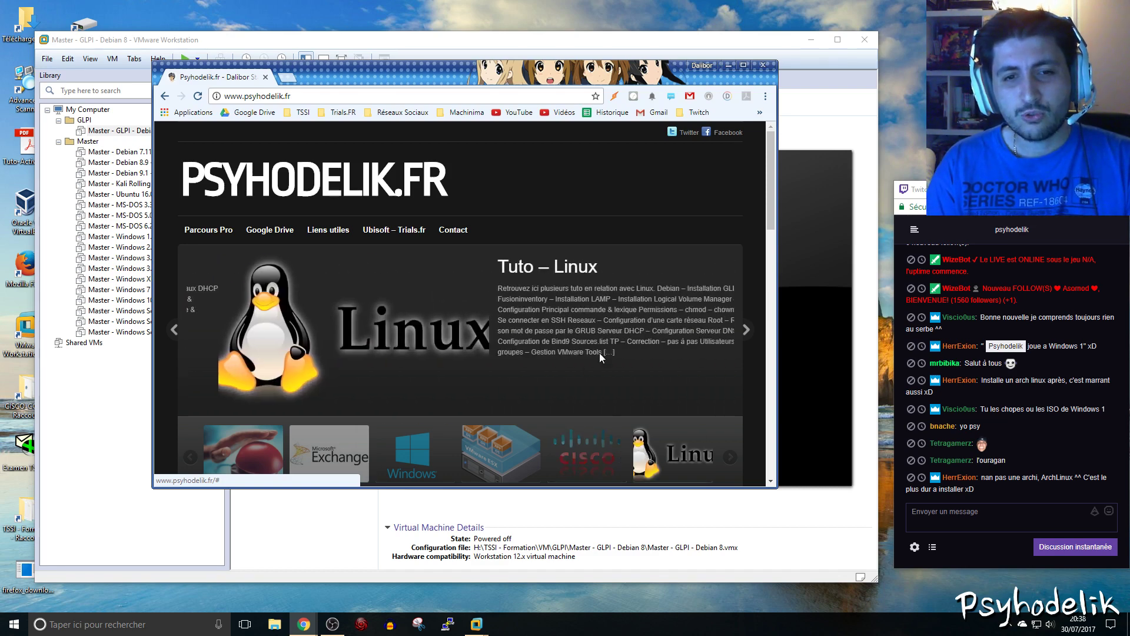
scroll(598, 350, down, 1)
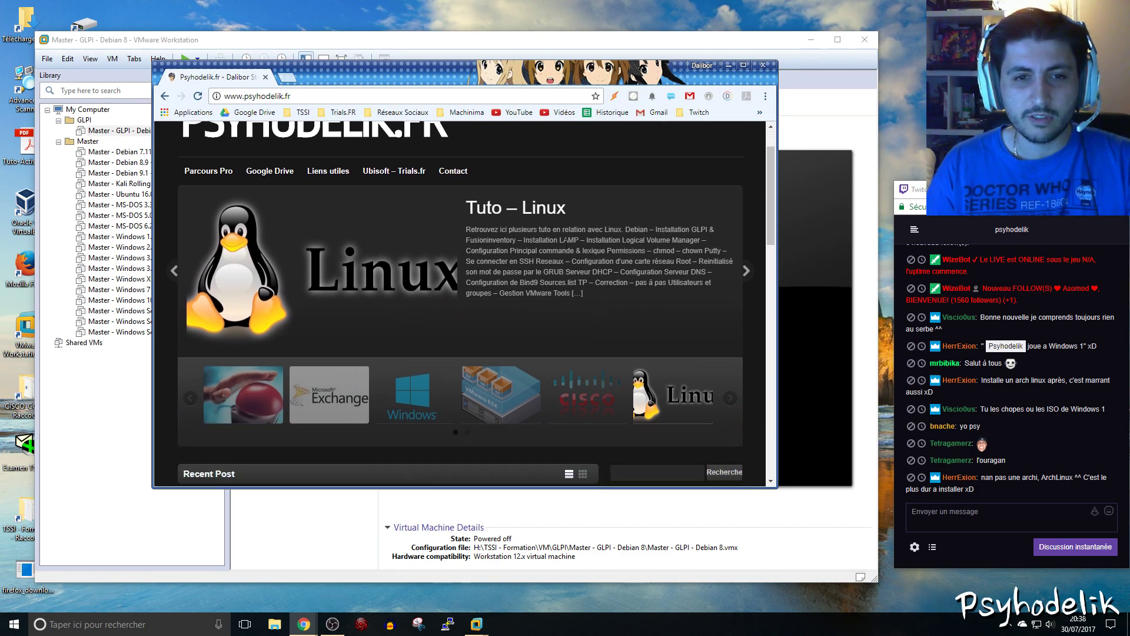
click(550, 216)
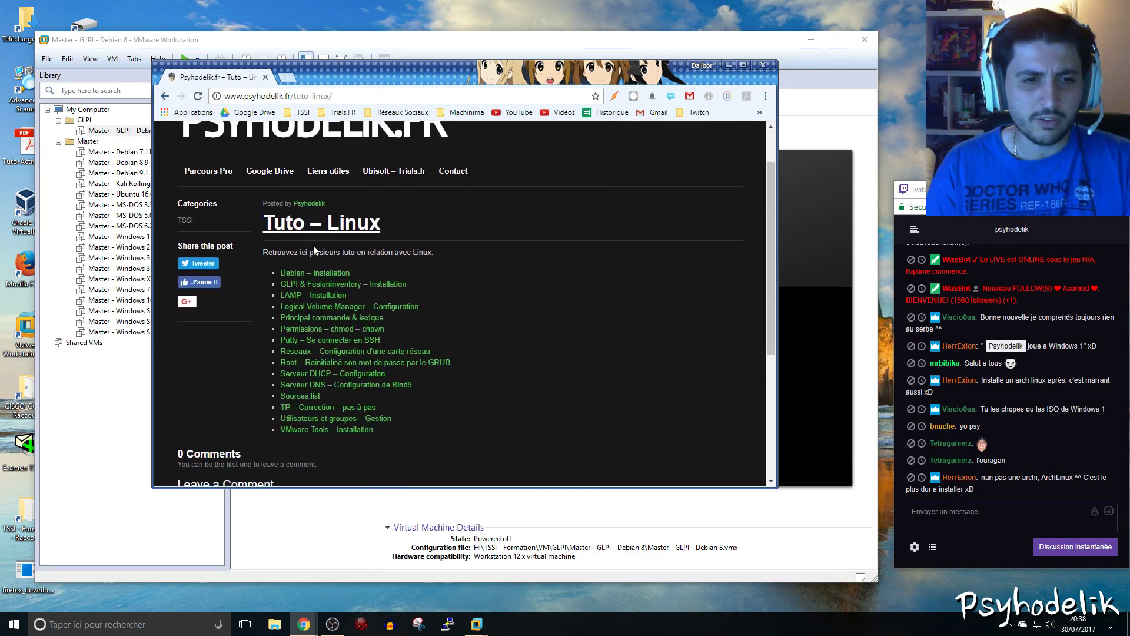
click(323, 285)
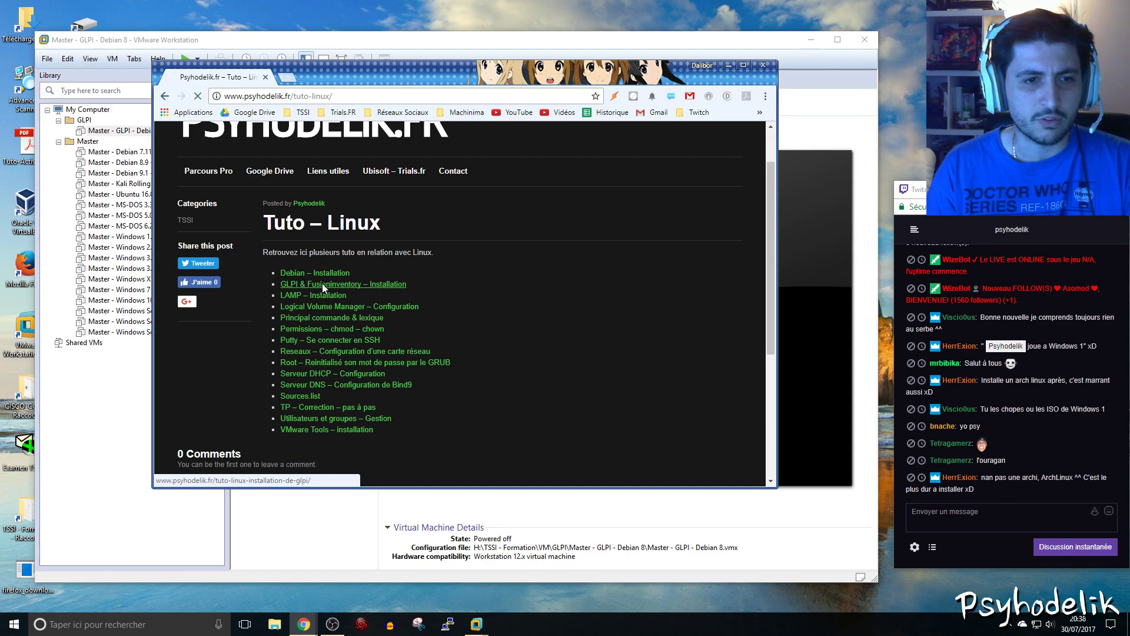
Skim the embedded GLPI tutorial, covering the installation, web configuration and default login sections.
scroll(285, 331, down, 2)
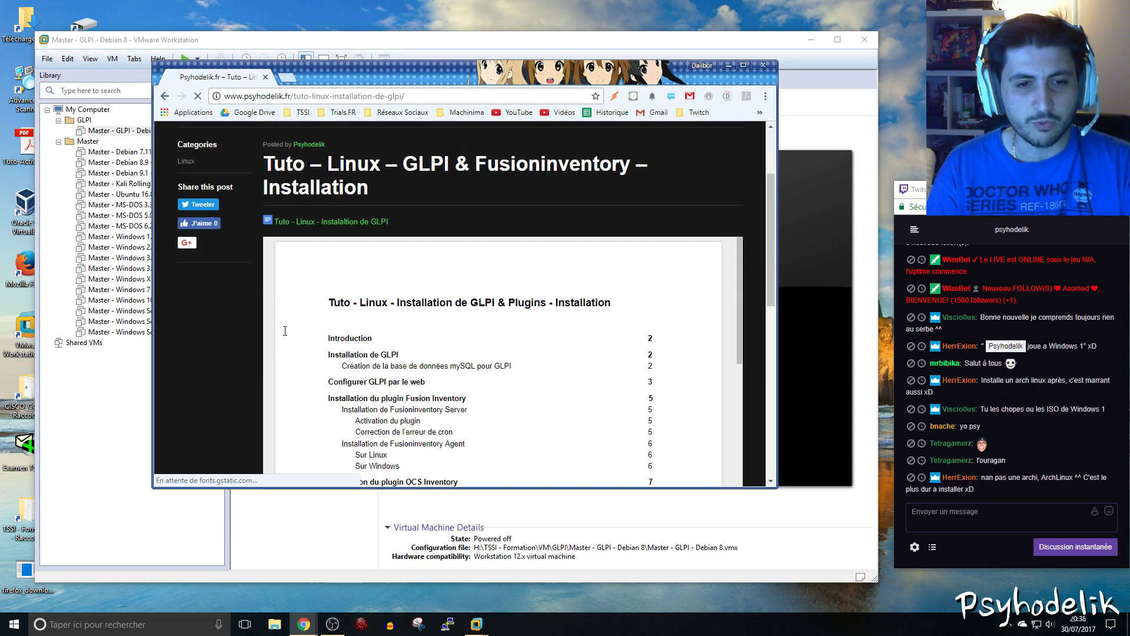
scroll(285, 331, down, 10)
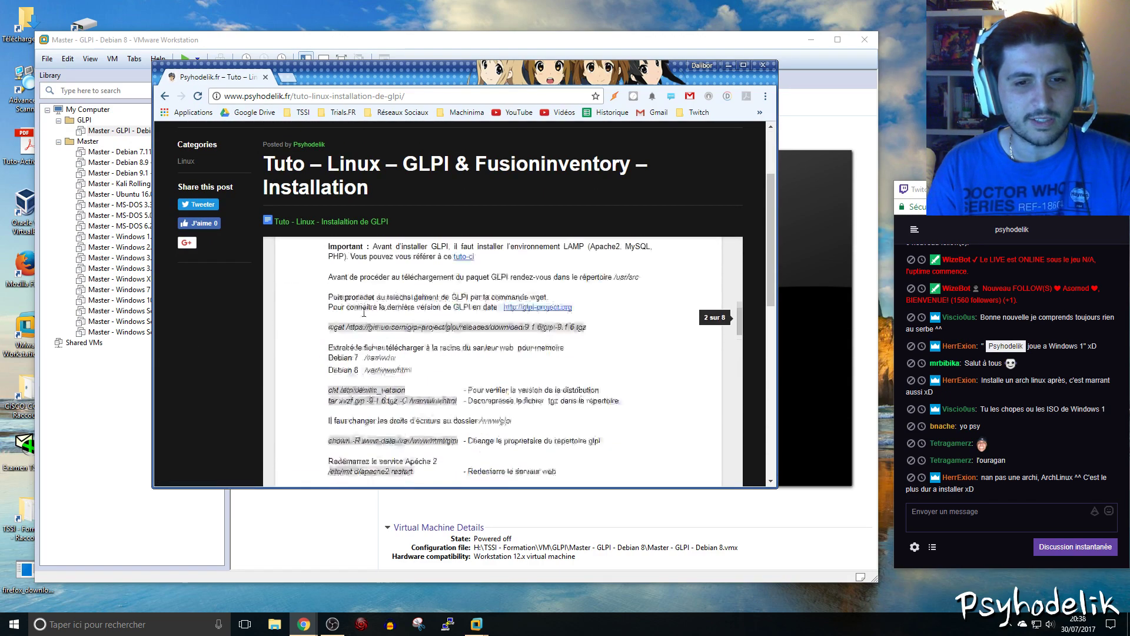
scroll(364, 313, down, 10)
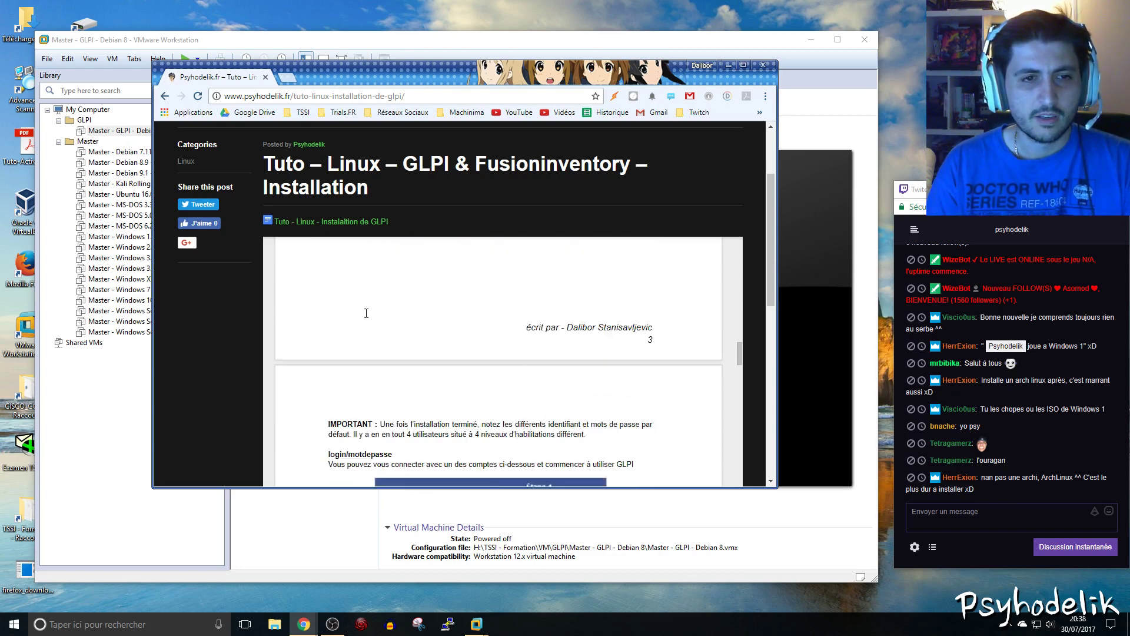
scroll(366, 313, down, 8)
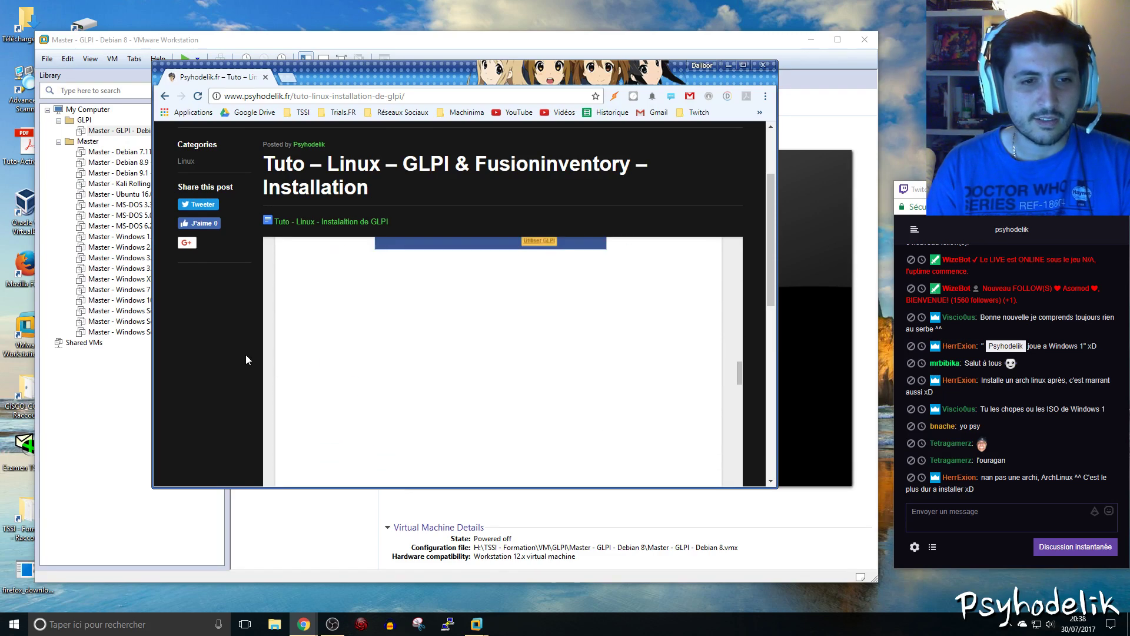
scroll(277, 350, up, 5)
scroll(224, 335, down, 1)
scroll(347, 349, up, 3)
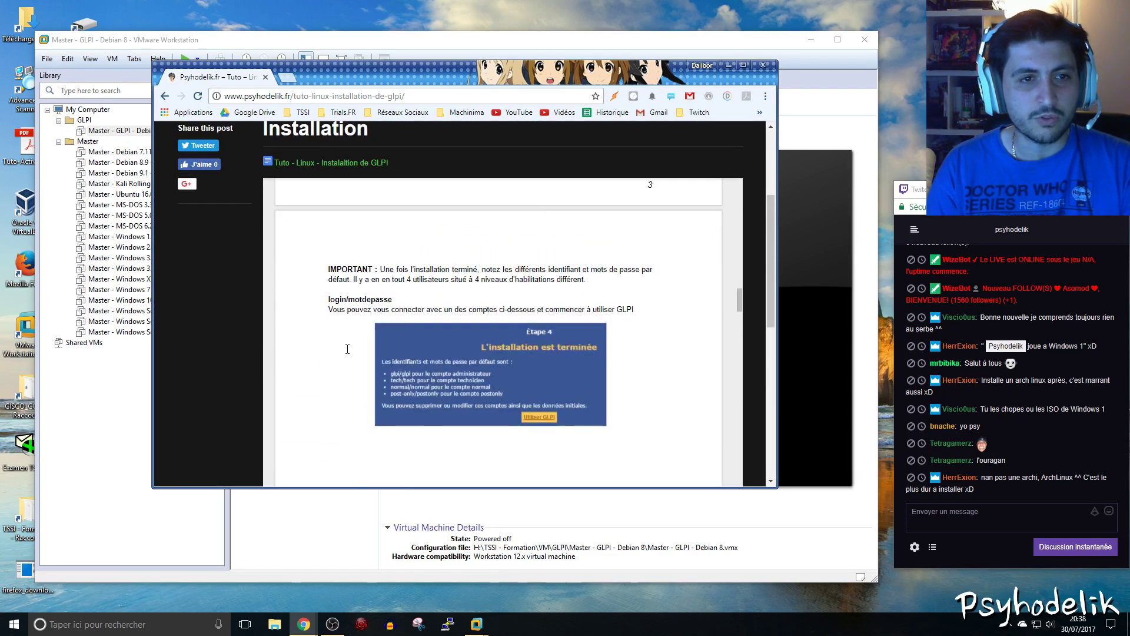
scroll(347, 349, up, 10)
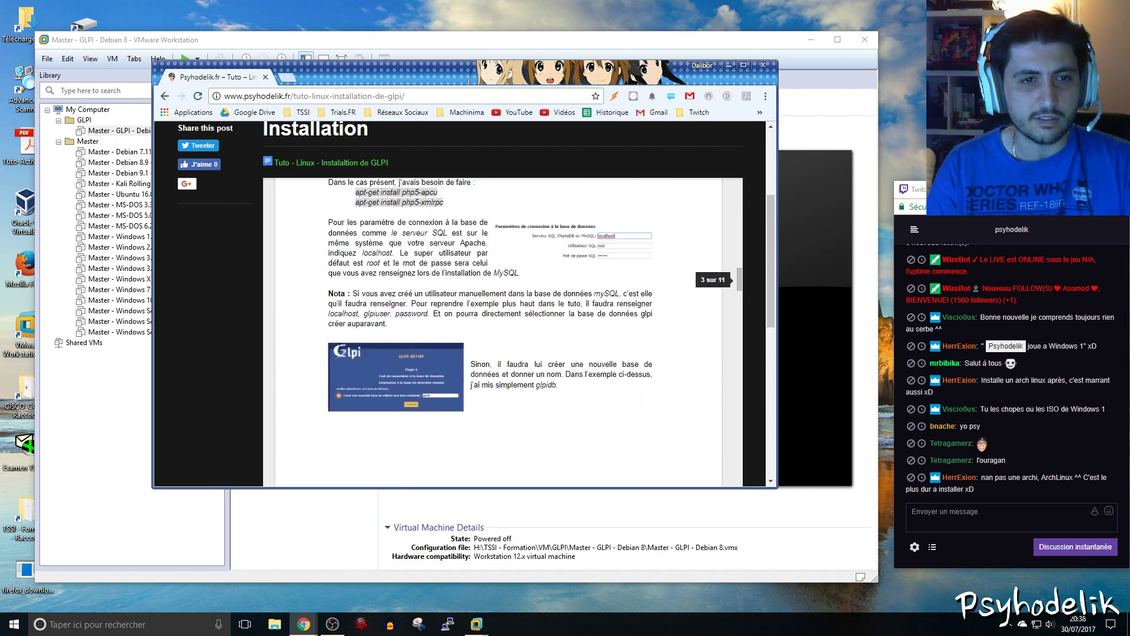
Open the GLPI installation tutorial as a full Google Docs document and look through its configuration and plugin sections.
click(331, 159)
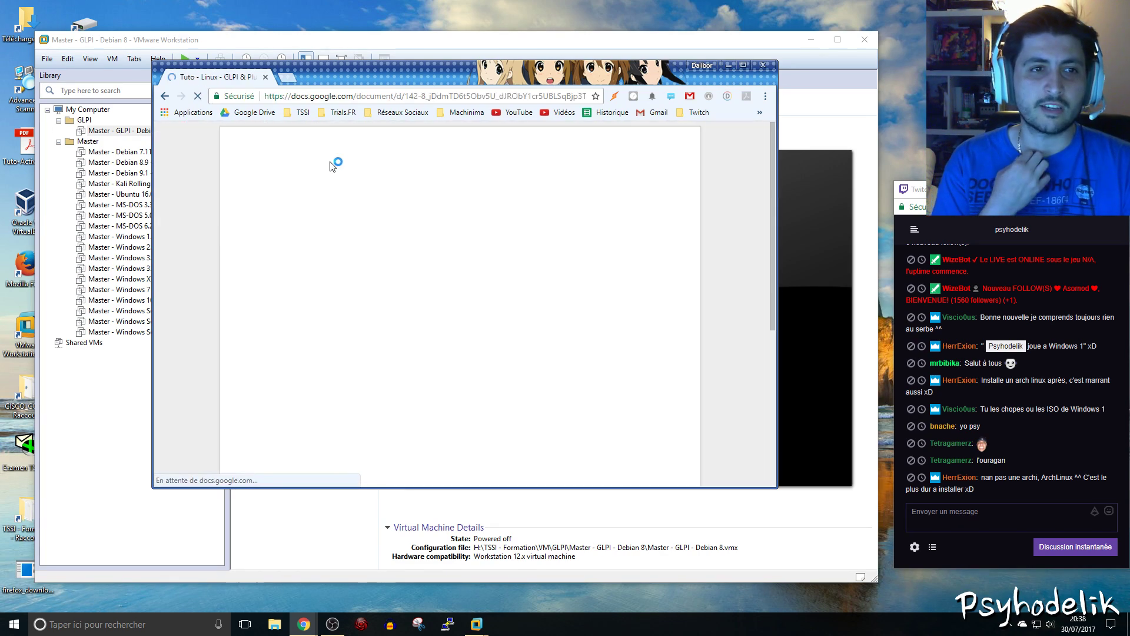
scroll(445, 207, down, 15)
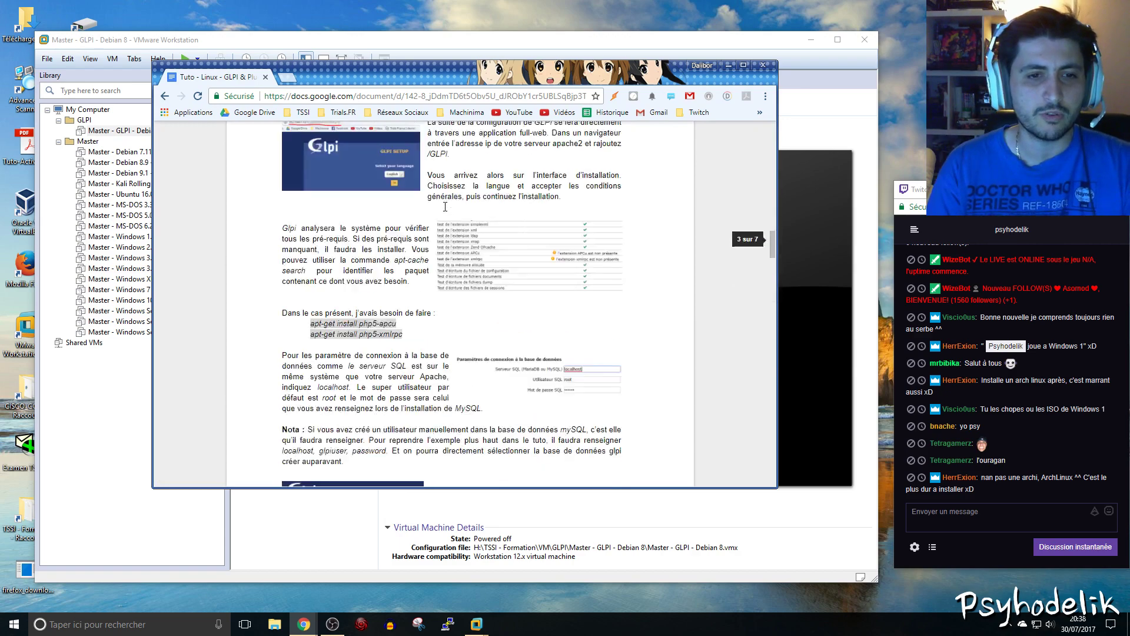
scroll(445, 207, down, 15)
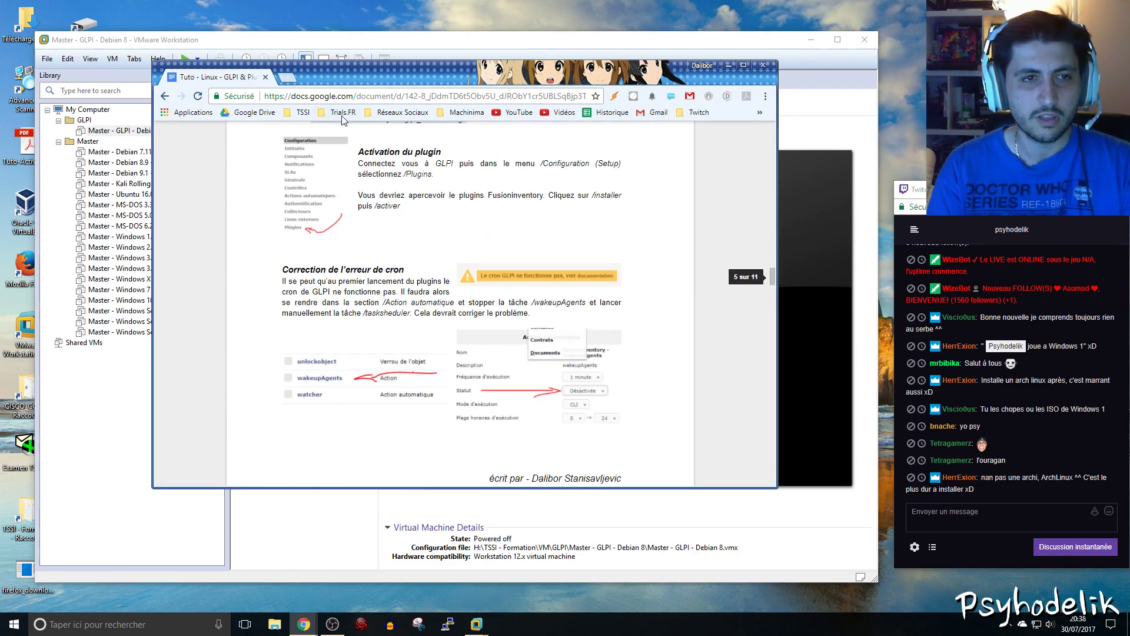
Return to the site's home page and open the Windows 1.01 – Installation tutorial from the Tuto – Windows page.
click(165, 96)
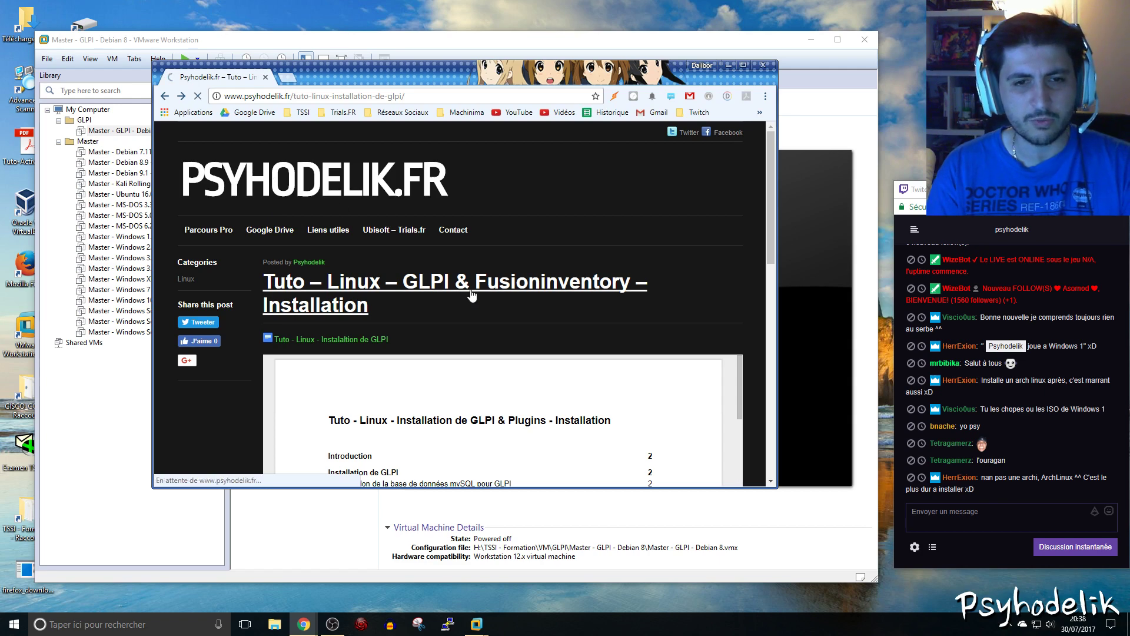
click(473, 294)
scroll(406, 352, down, 1)
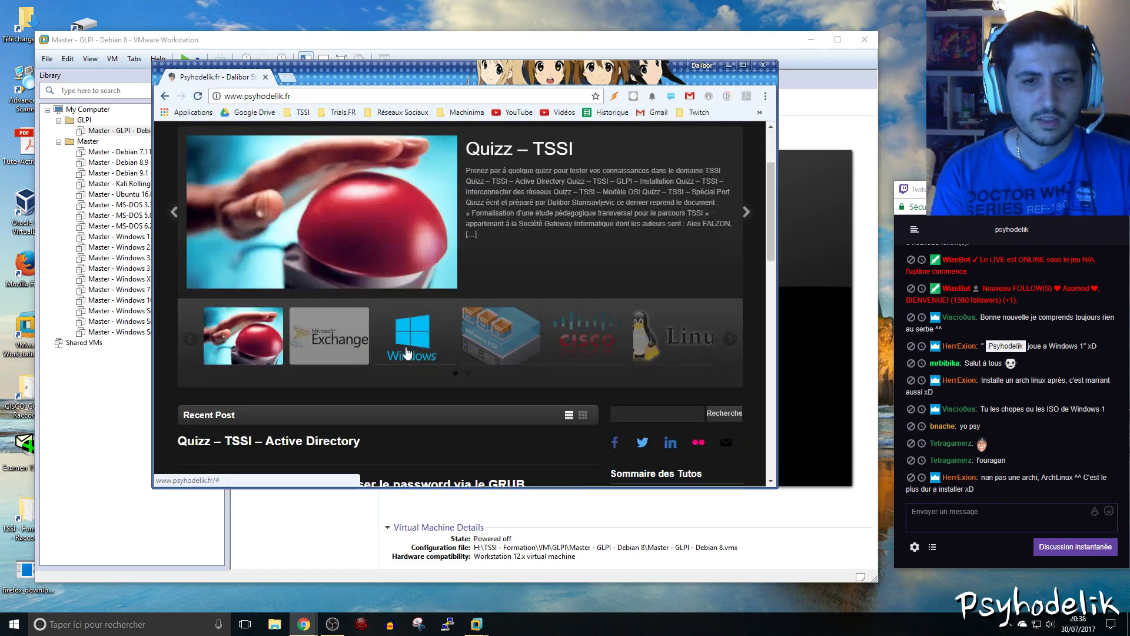
click(406, 351)
click(501, 154)
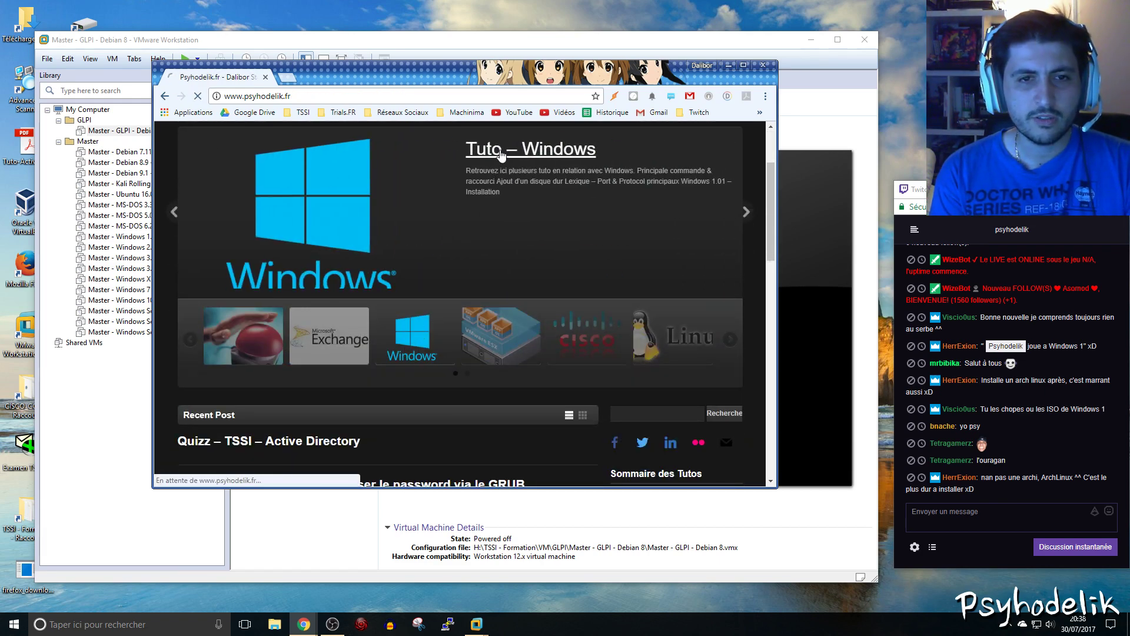
click(316, 365)
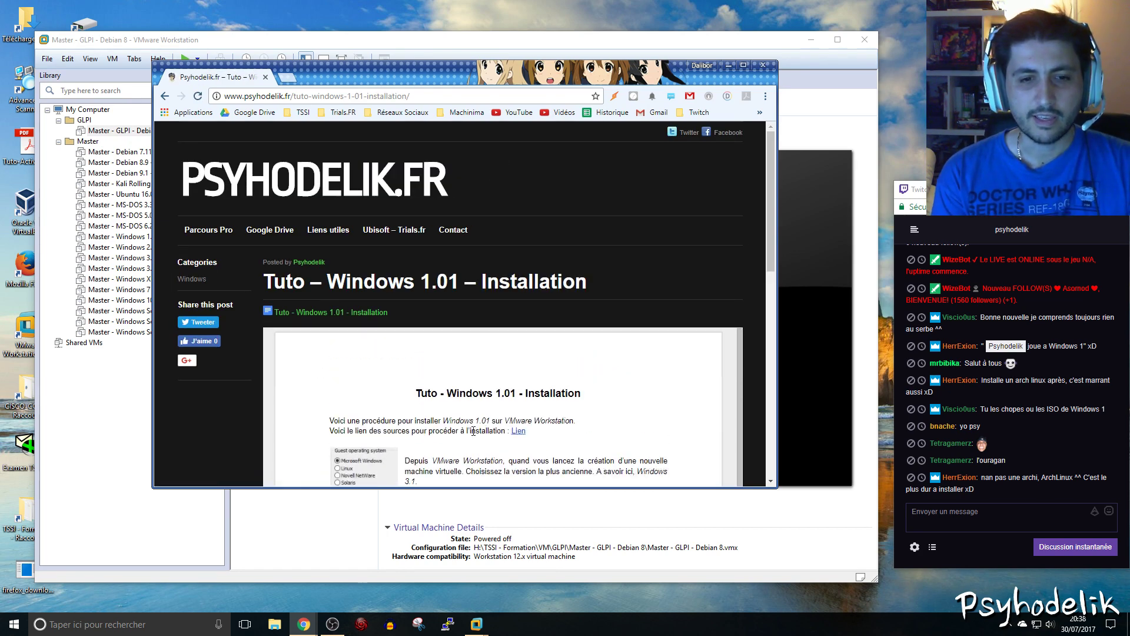
Examine the Windows 1.01 tutorial's source link, VMware guest settings, fdisk and format commands, and floppy copy instructions.
drag(486, 430, 554, 439)
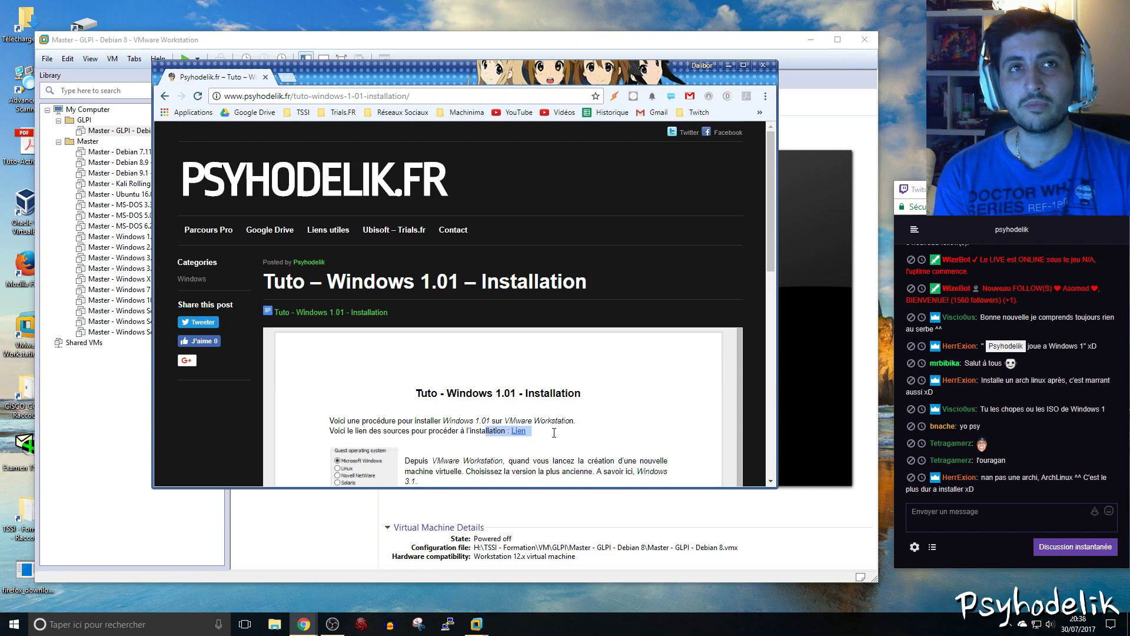
scroll(554, 432, down, 3)
scroll(476, 400, up, 1)
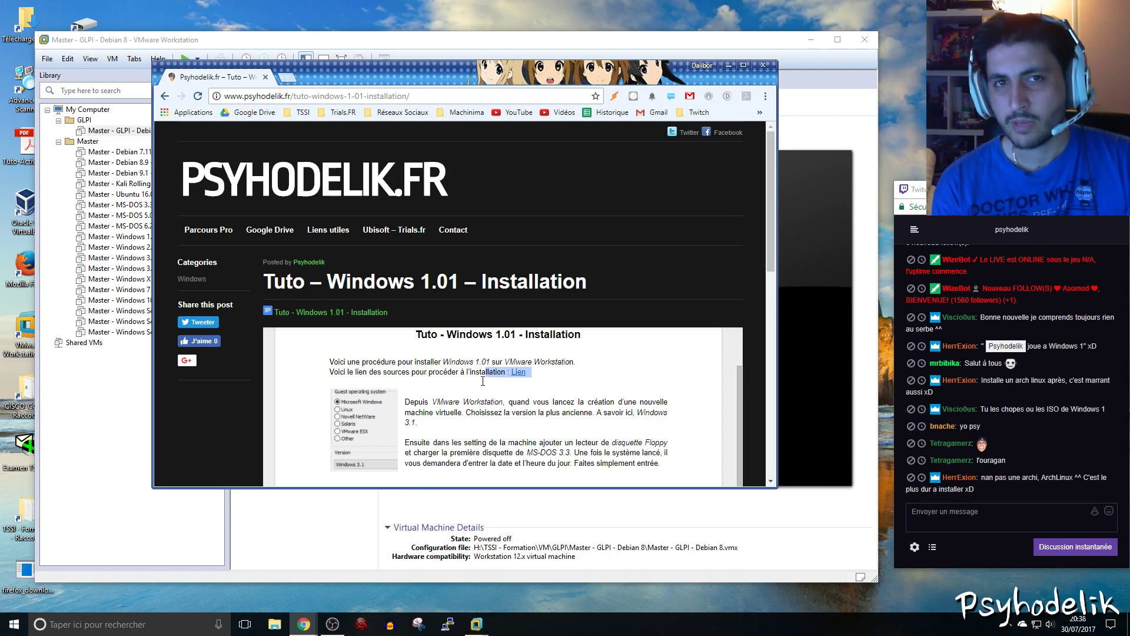
scroll(482, 381, down, 5)
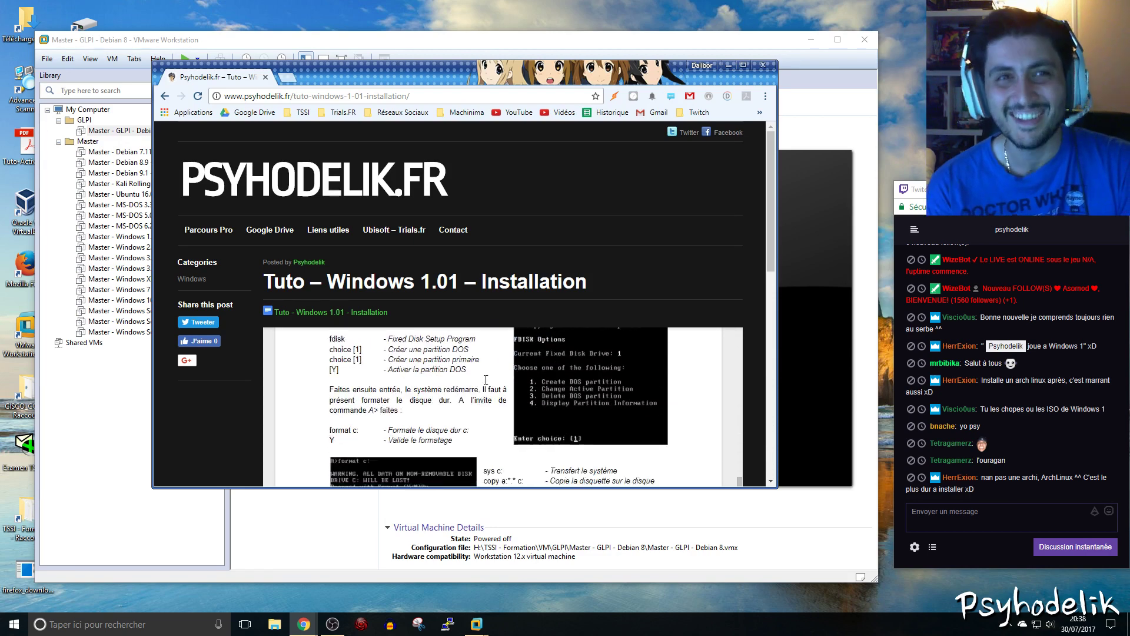
scroll(485, 381, up, 5)
scroll(485, 380, down, 8)
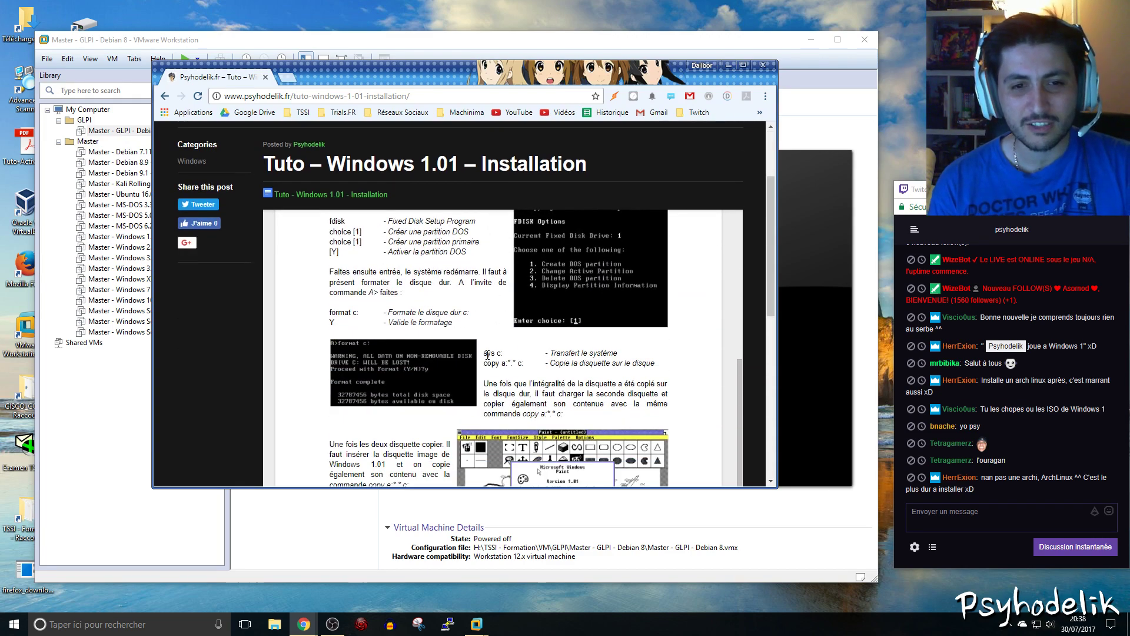
scroll(475, 338, down, 3)
scroll(475, 338, up, 5)
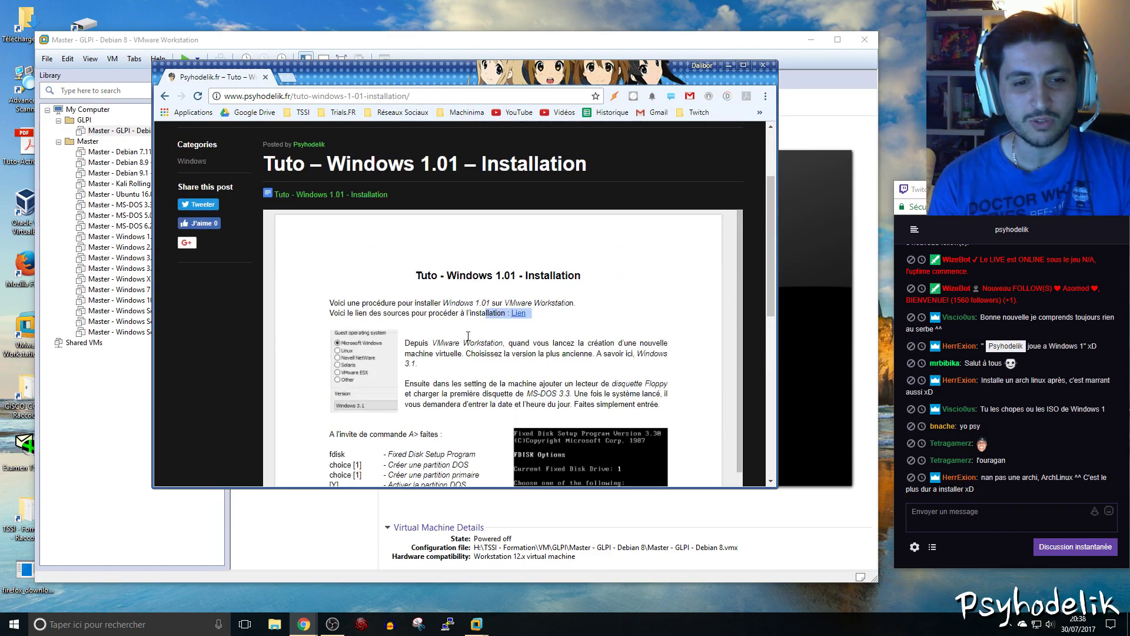
scroll(475, 339, down, 3)
scroll(477, 339, up, 5)
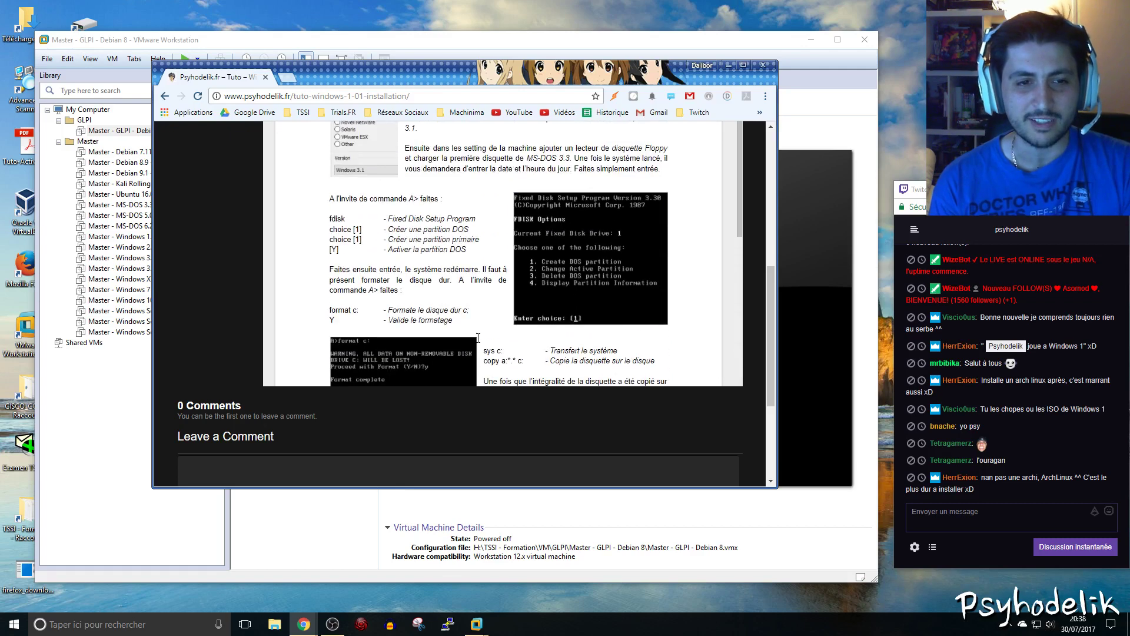
scroll(460, 323, up, 1)
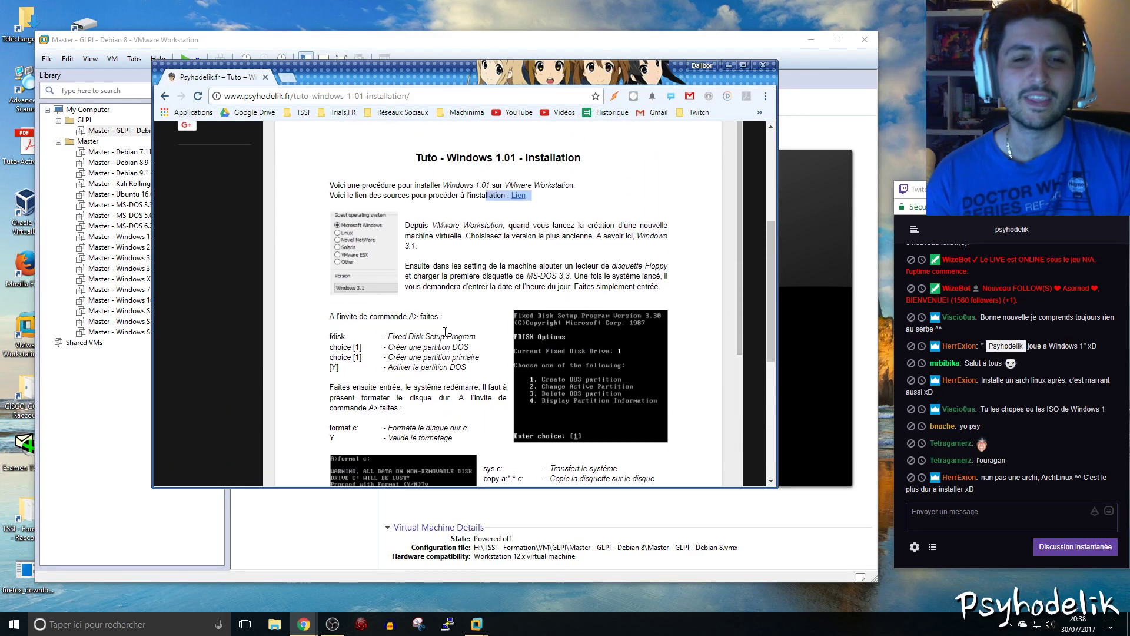
Switch back to VMware Workstation and open the New Virtual Machine Wizard.
drag(514, 68, 593, 57)
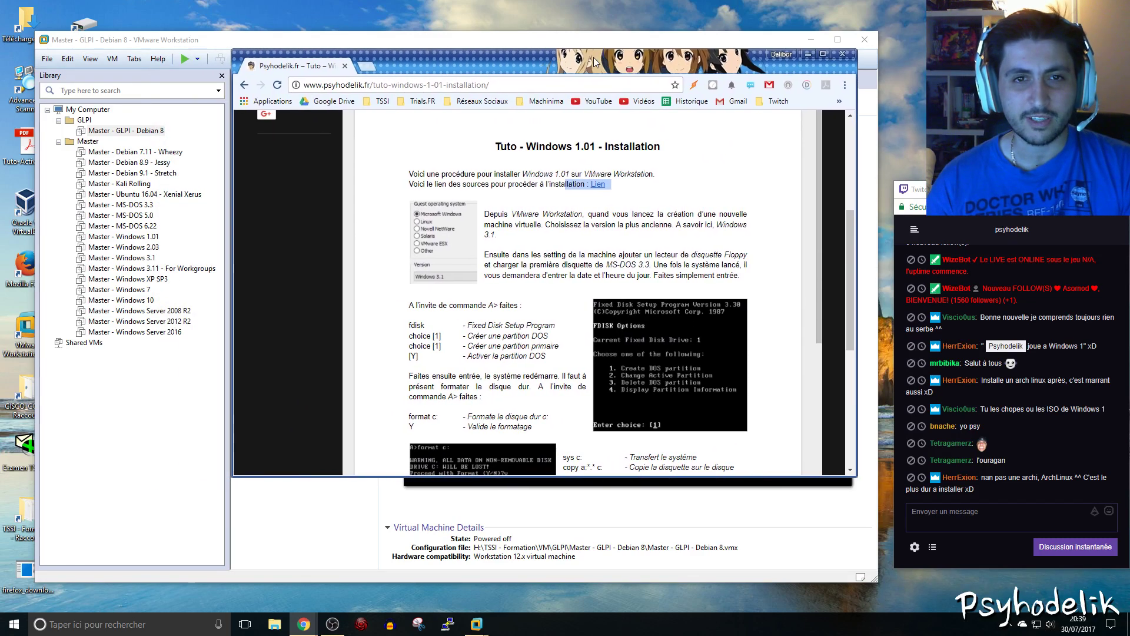
click(593, 40)
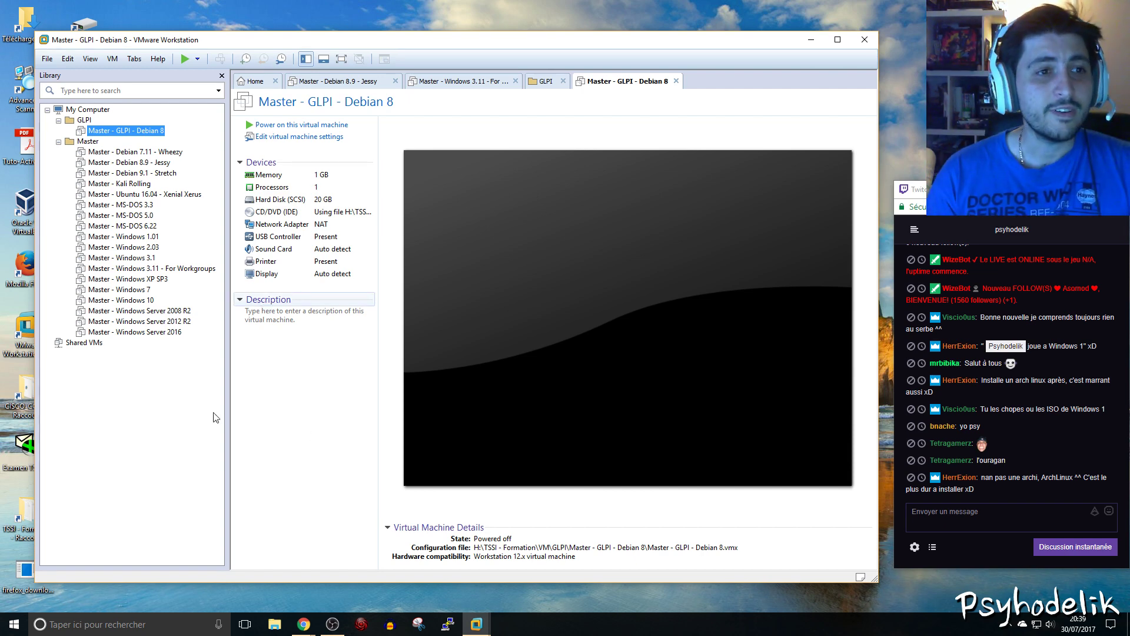
click(48, 60)
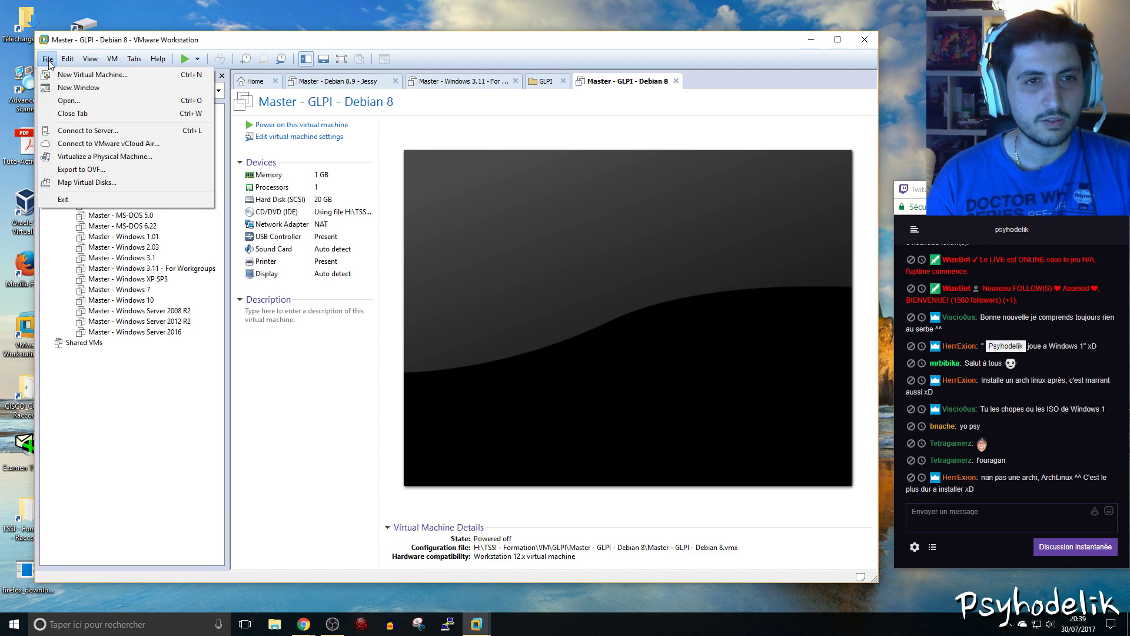
click(82, 75)
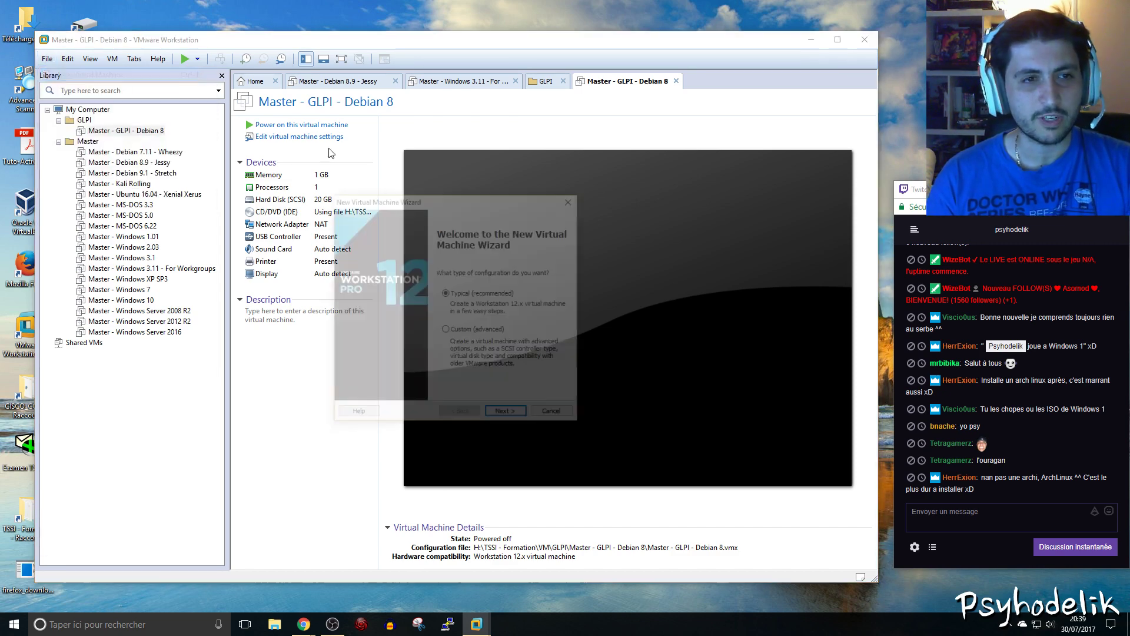
Choose a typical configuration with the operating system installed later, and set the guest to Microsoft Windows, version Windows 3.1.
click(502, 416)
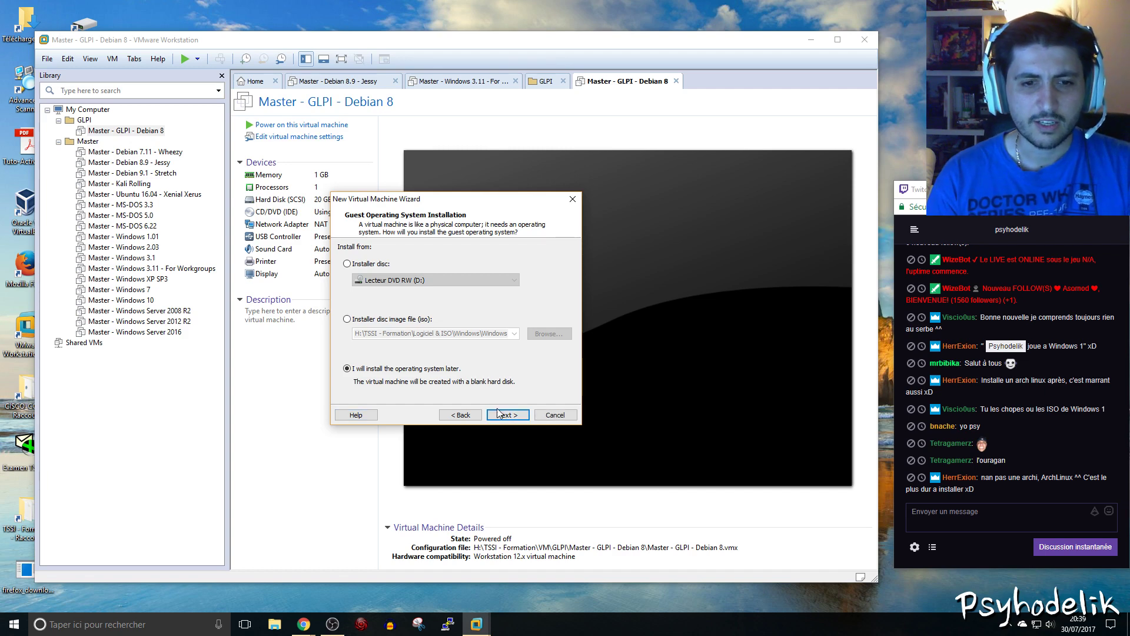
click(501, 415)
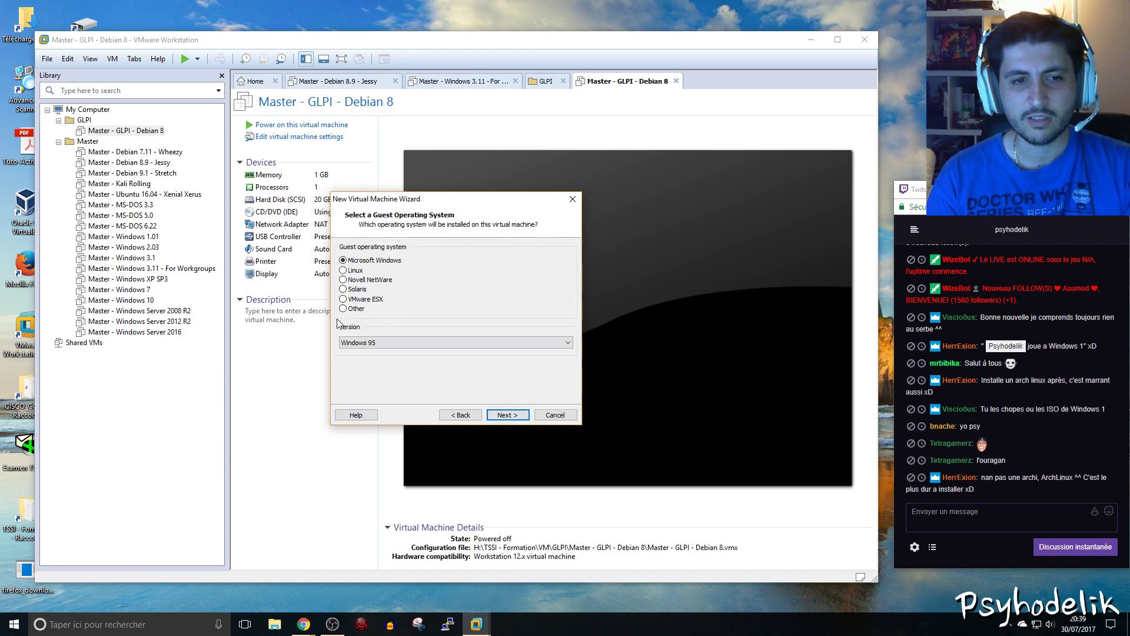
click(381, 344)
click(365, 575)
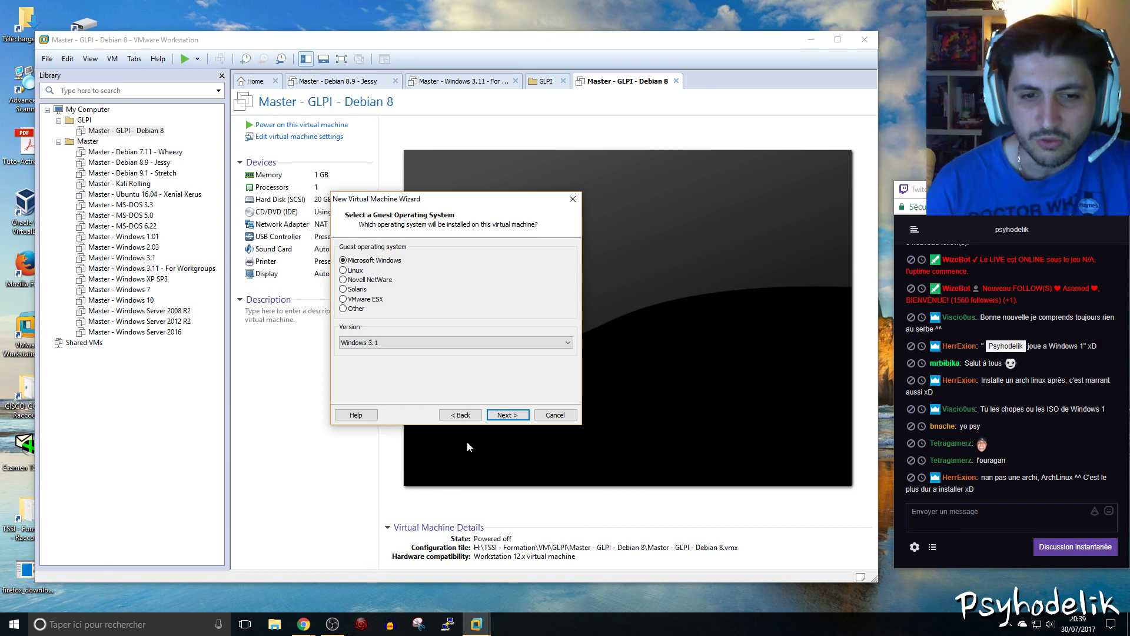
click(492, 415)
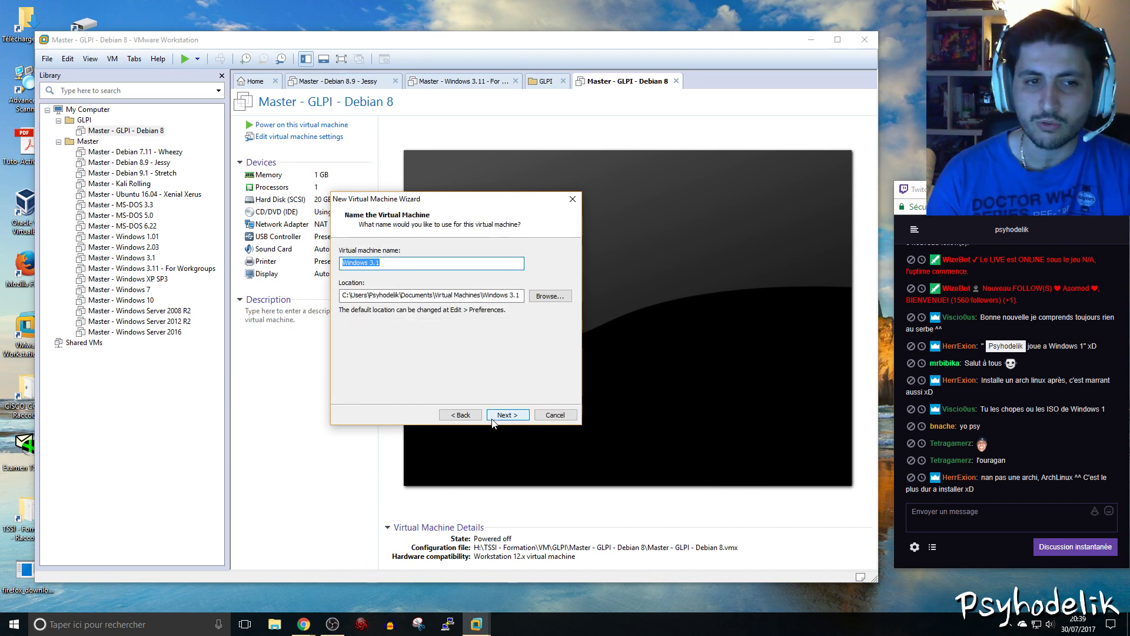
Name the virtual machine Windows 1, keep the 8 GB disk split into multiple files, and create the machine.
text(Windows)
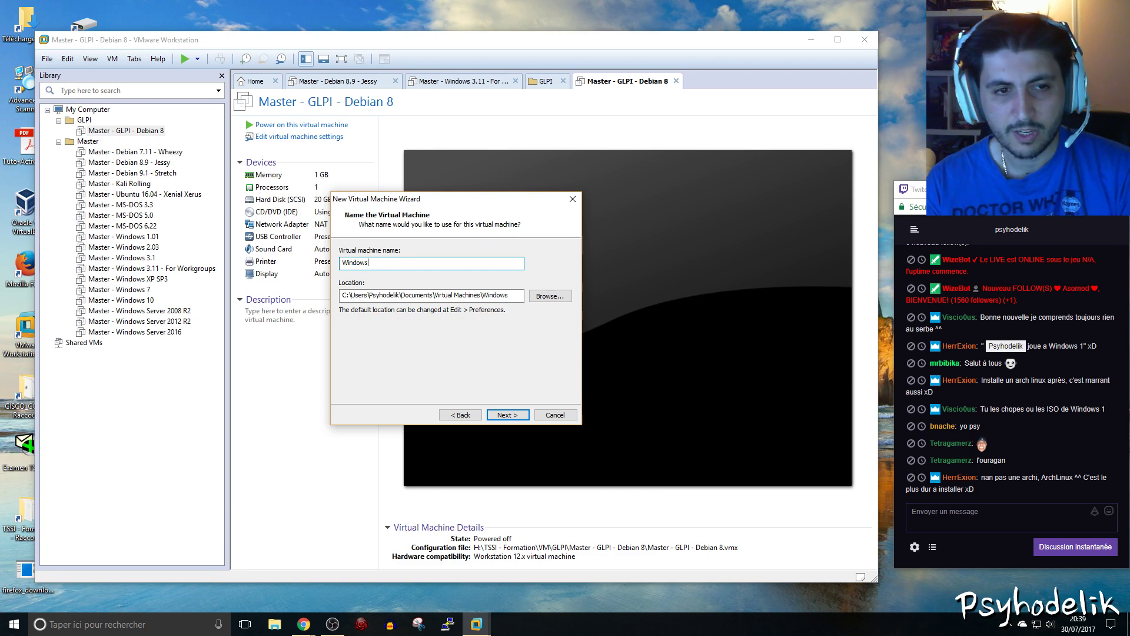
click(518, 417)
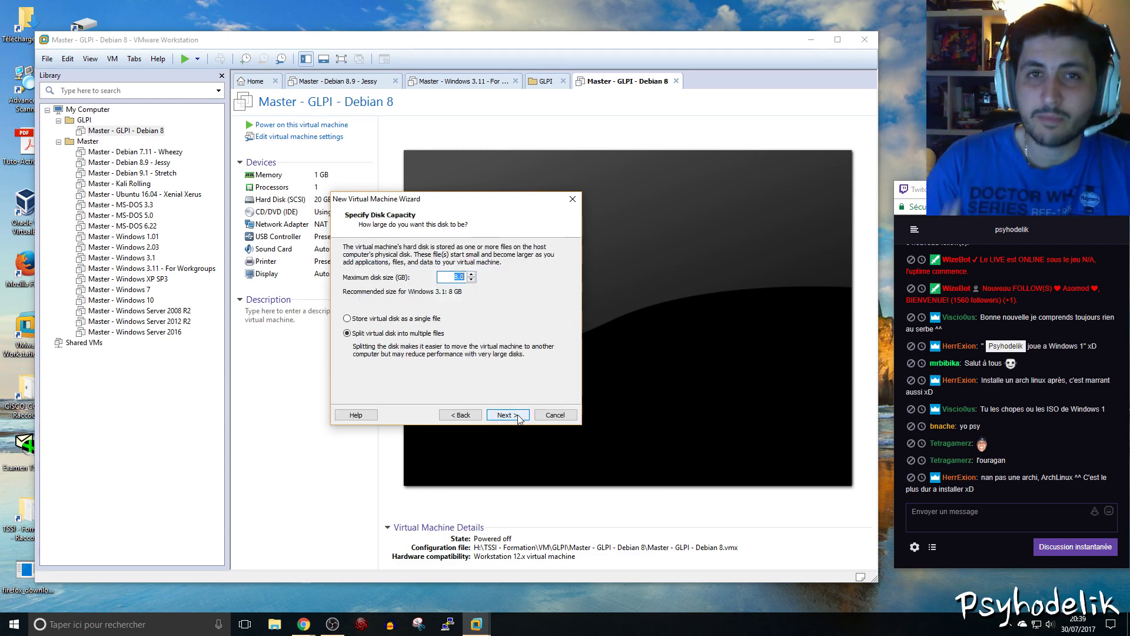
click(518, 417)
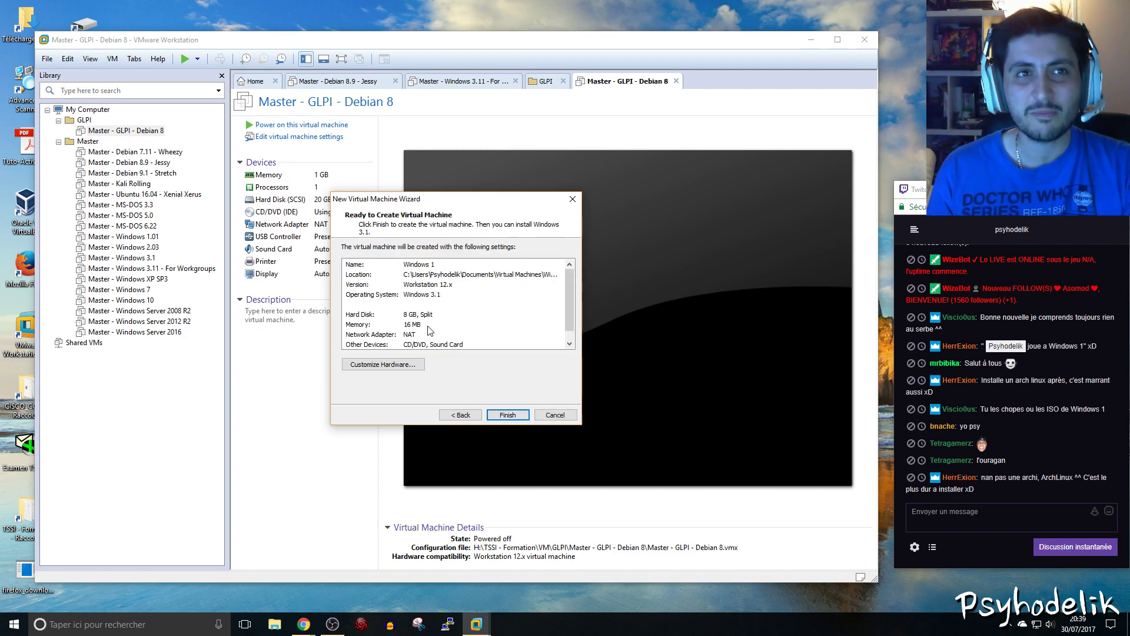
click(507, 415)
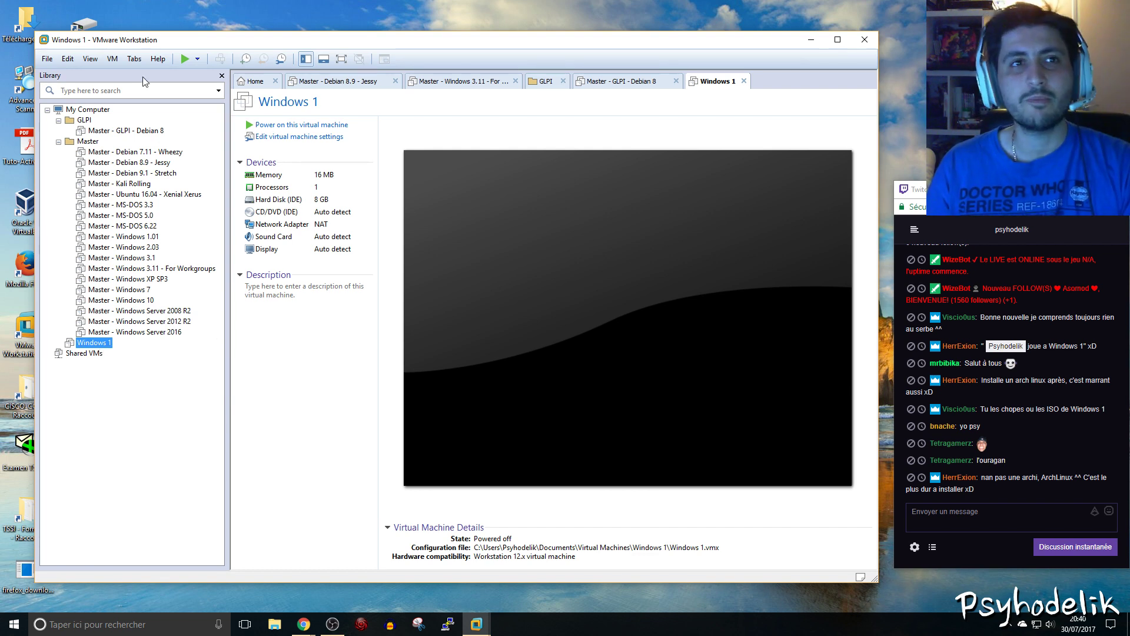
key(alt+Tab)
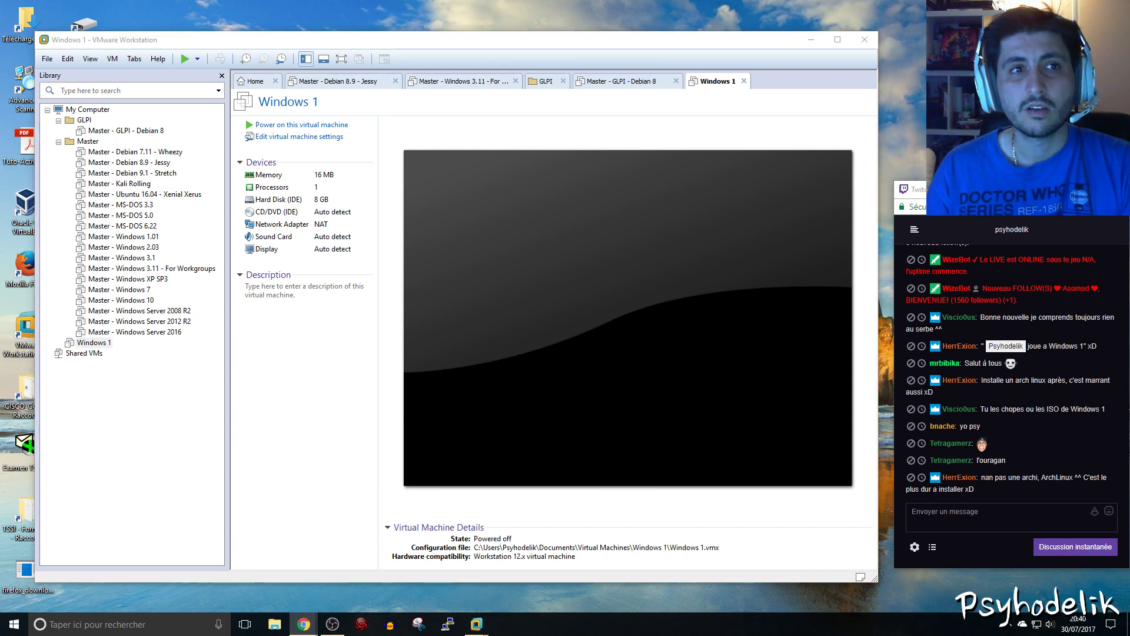
click(287, 290)
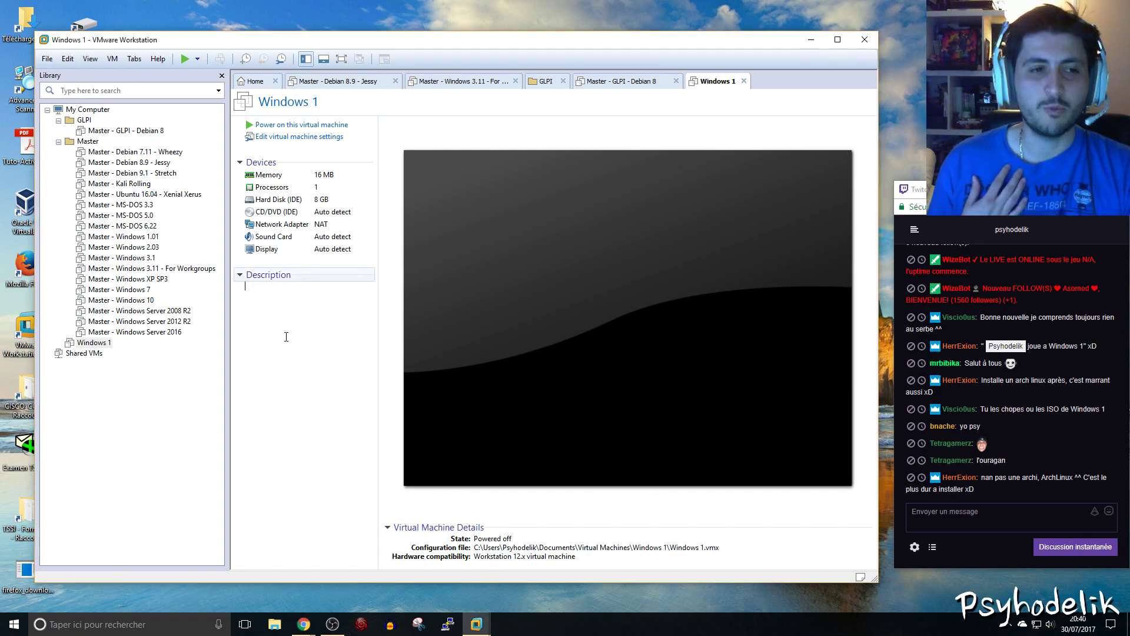
click(194, 437)
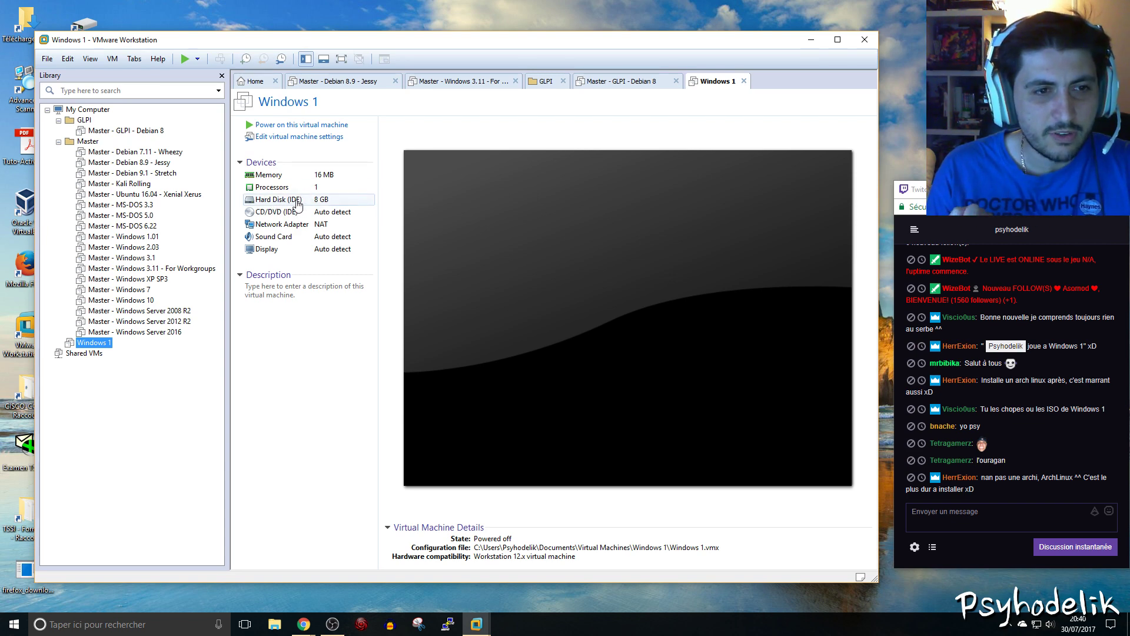
Add a floppy drive that uses a floppy image to the Windows 1 virtual machine's hardware.
click(267, 136)
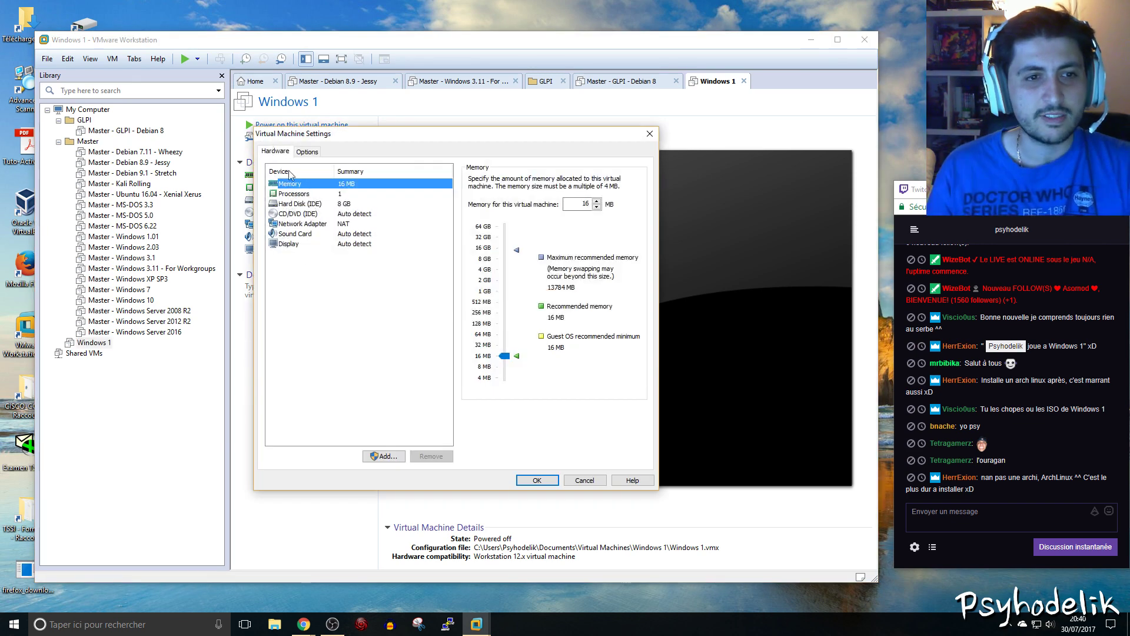
click(385, 456)
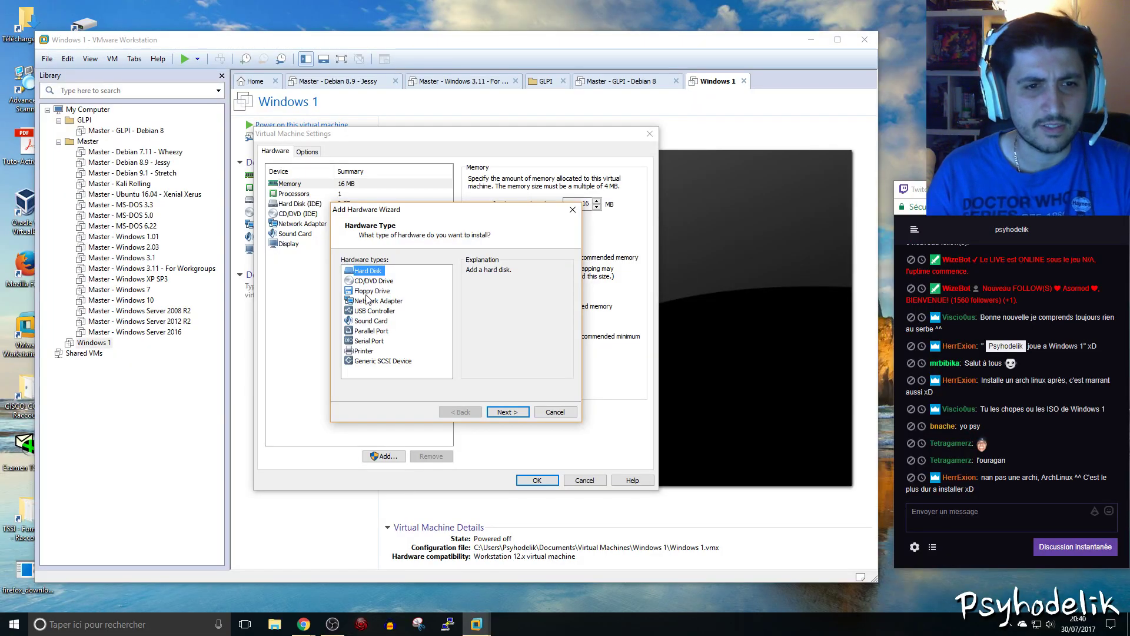
click(368, 291)
click(512, 413)
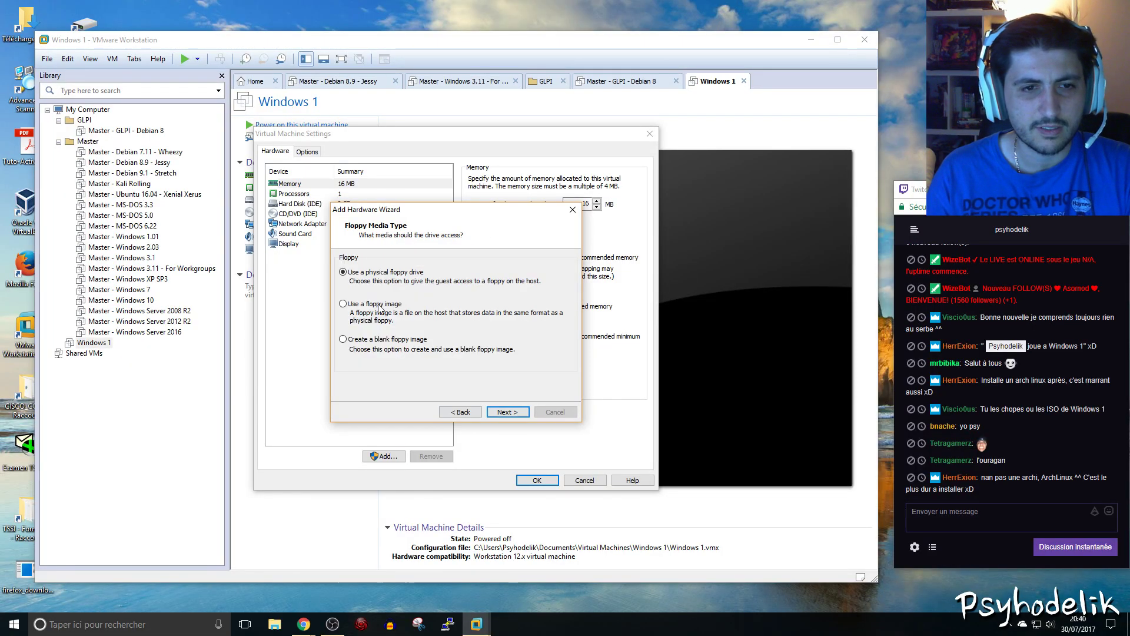
click(379, 305)
click(509, 412)
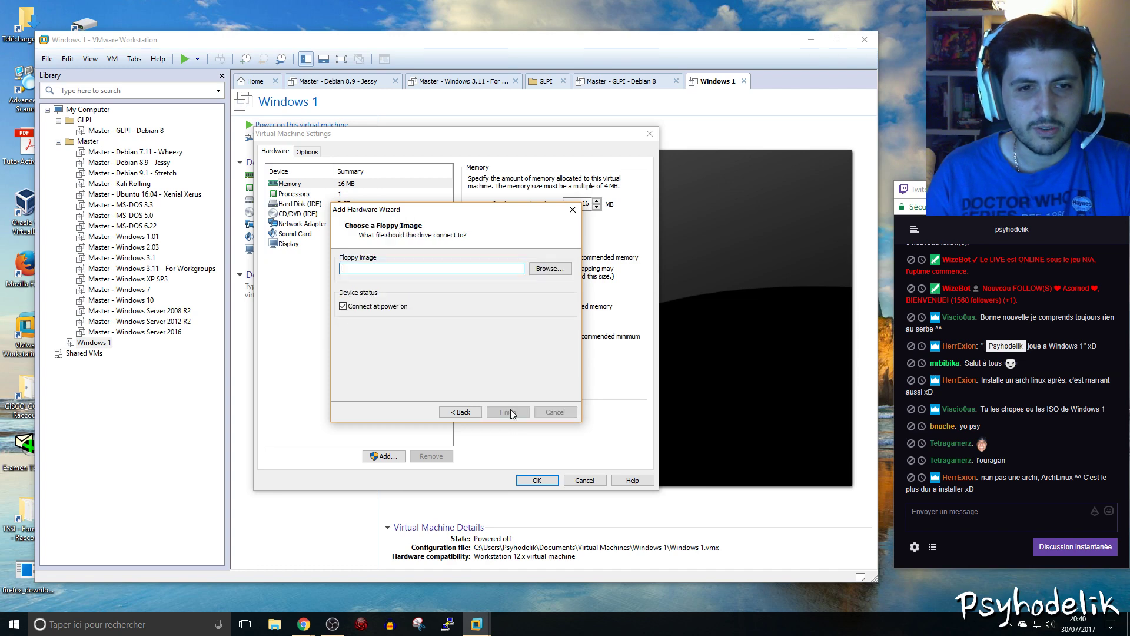
Connect the floppy drive to MS-DOS 3.3 - Disk1.img from TSSI - Formation, Logiciel & ISO, Windows, MS-DOS 3, and save the machine settings.
click(550, 269)
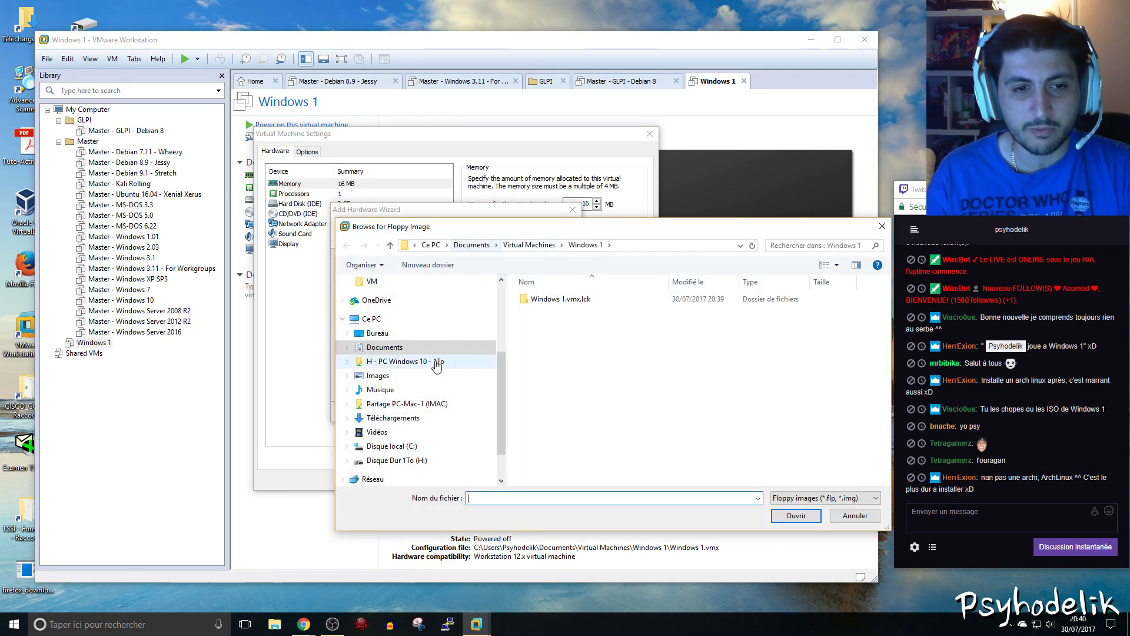
scroll(436, 366, down, 3)
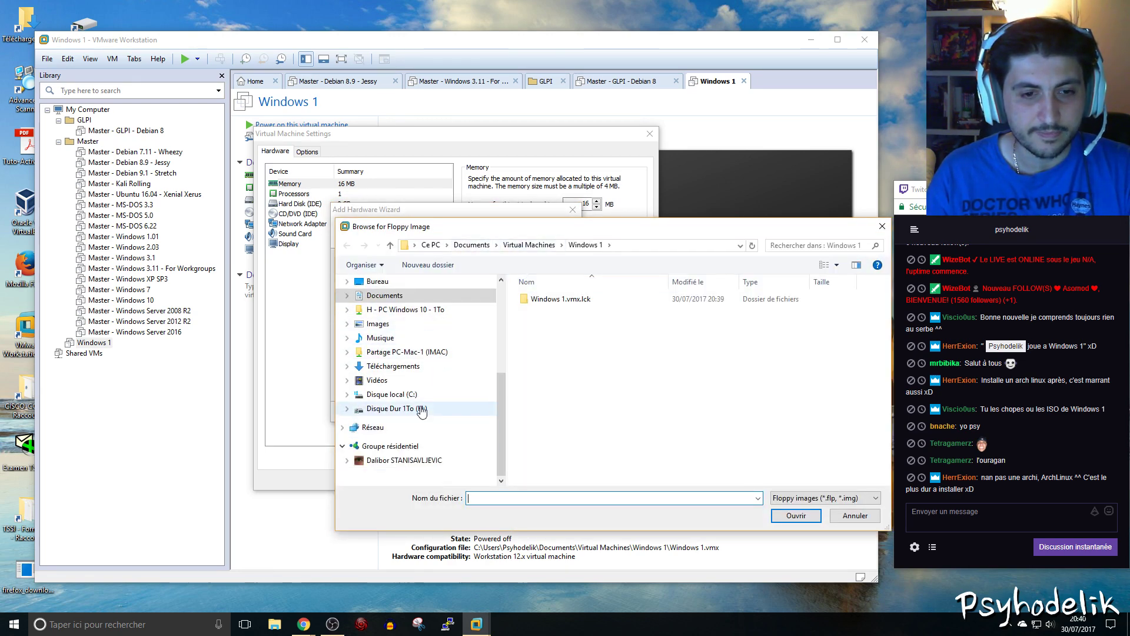
click(419, 312)
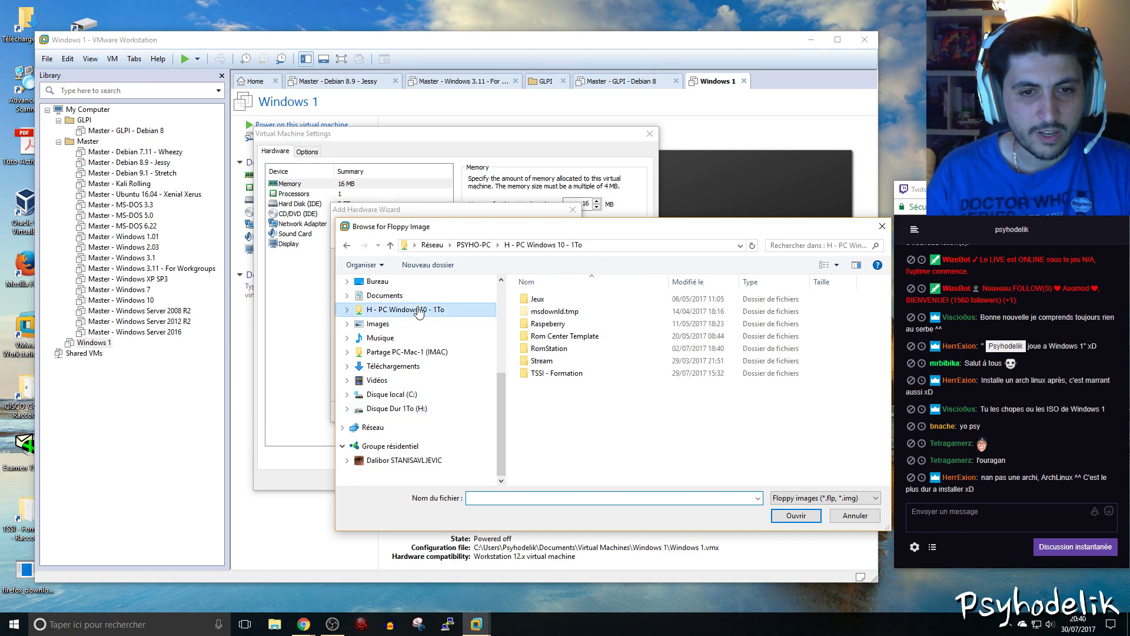
double_click(549, 375)
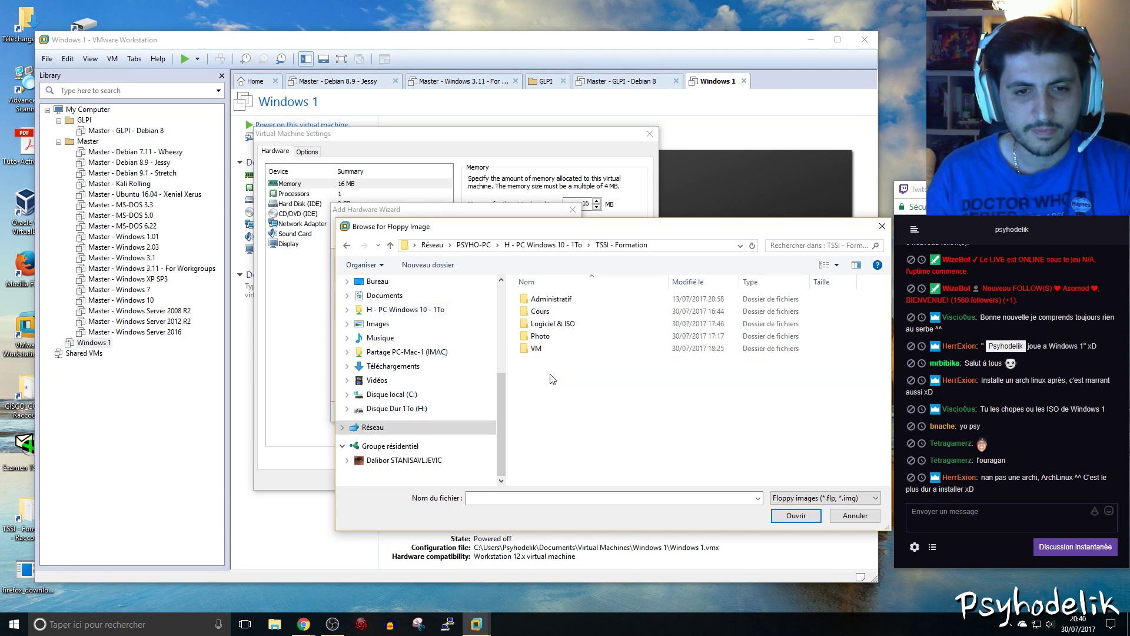
double_click(545, 325)
scroll(545, 330, down, 5)
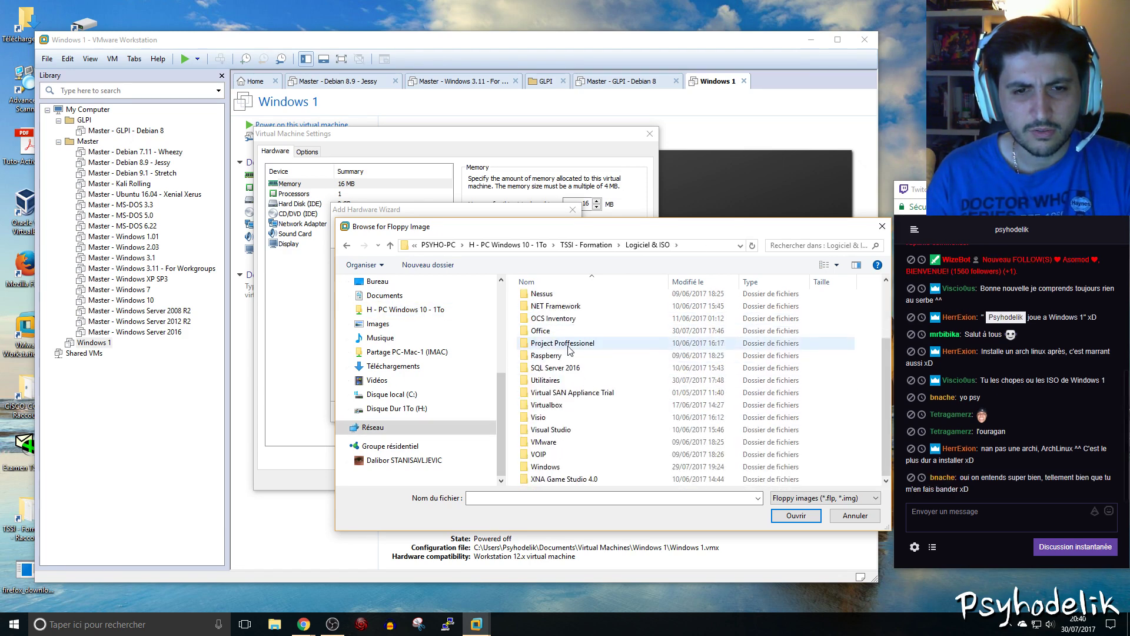
double_click(544, 468)
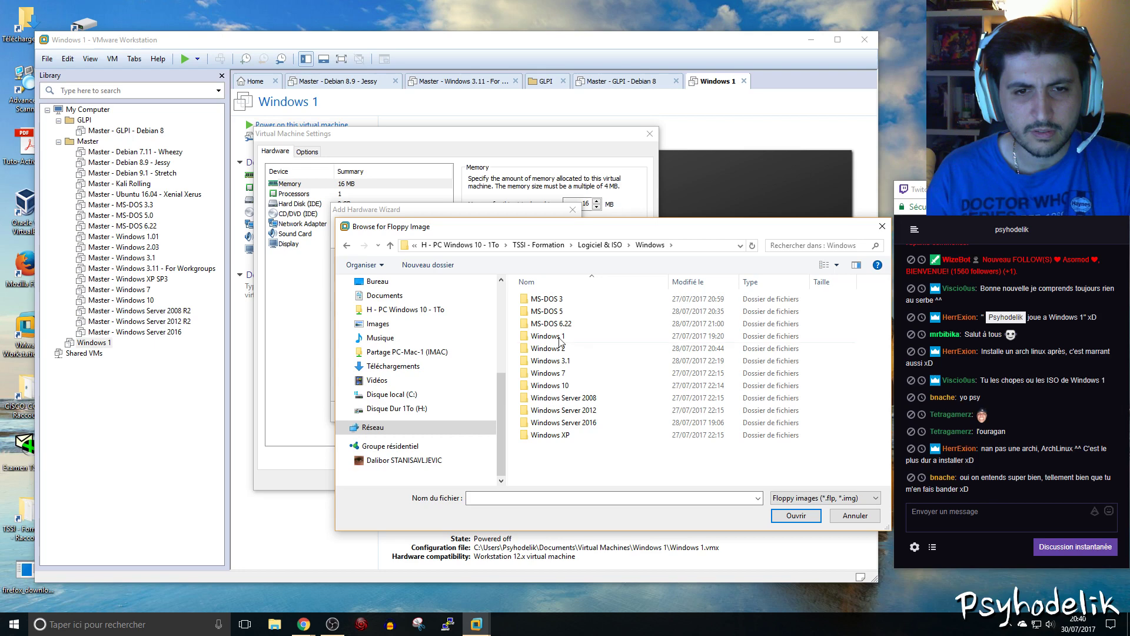
double_click(552, 300)
double_click(566, 301)
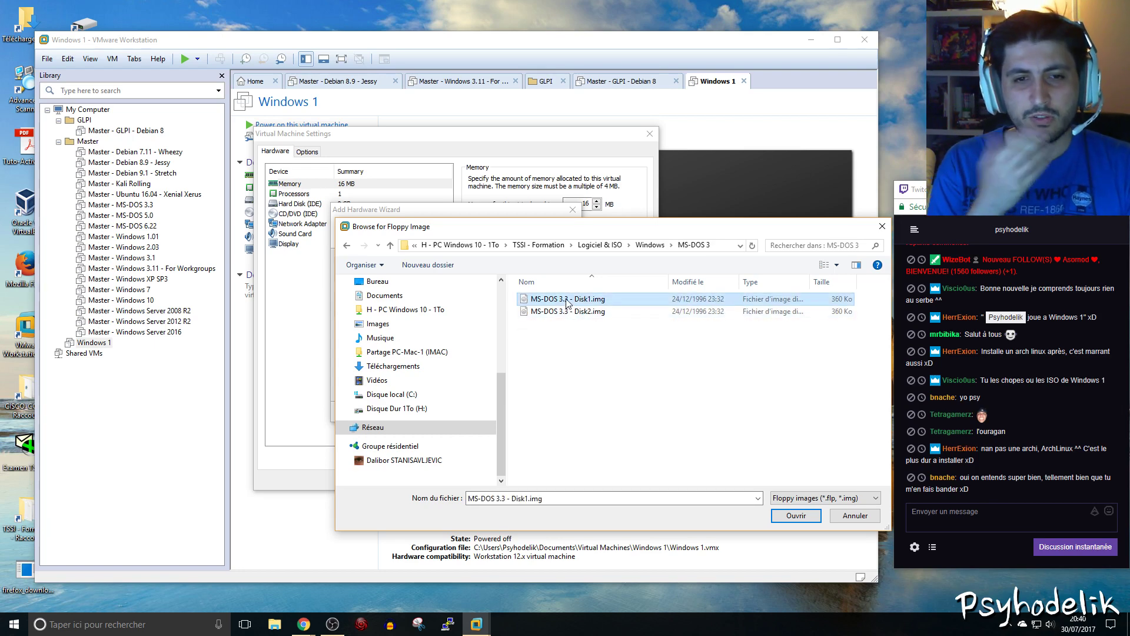
click(507, 411)
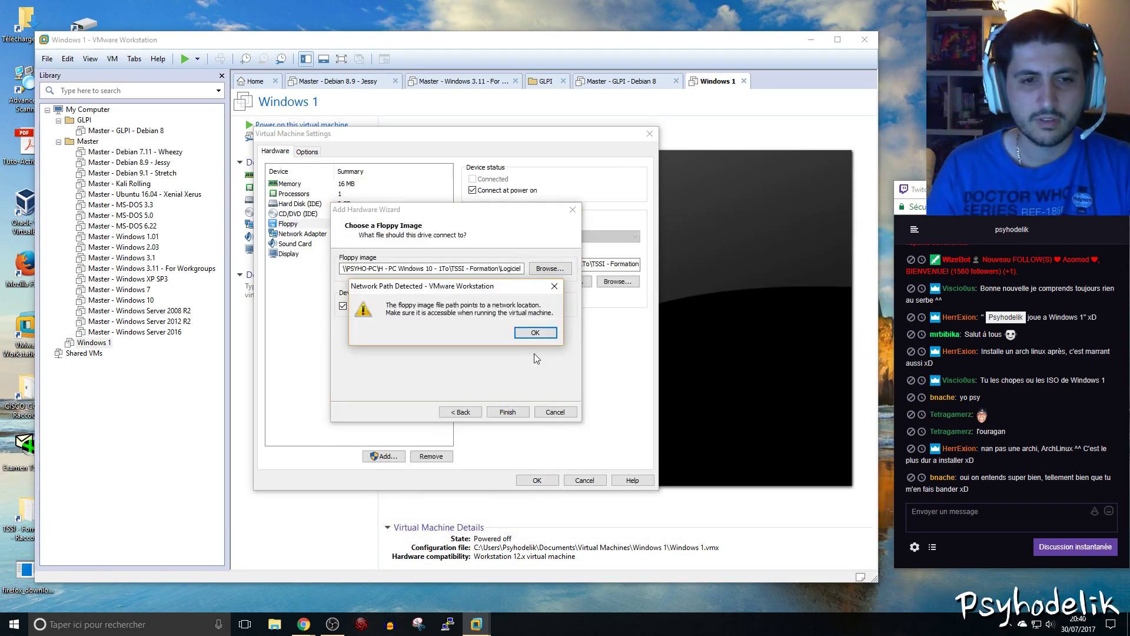
click(538, 330)
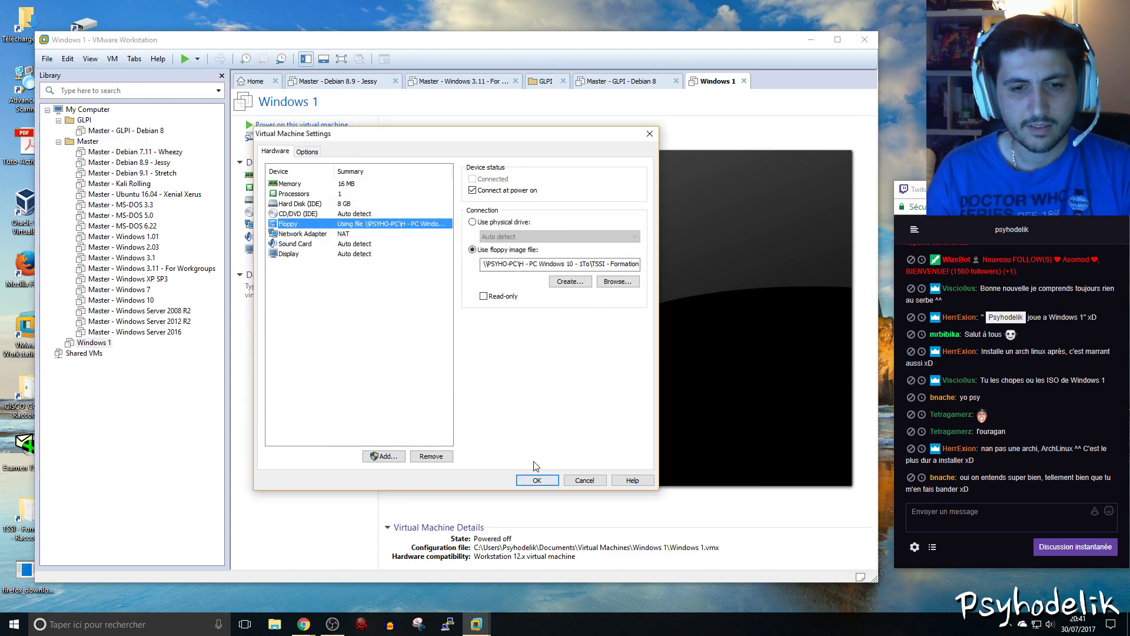
click(537, 480)
Power on the Windows 1 virtual machine and accept the current date and time at the MS-DOS startup prompts.
click(271, 125)
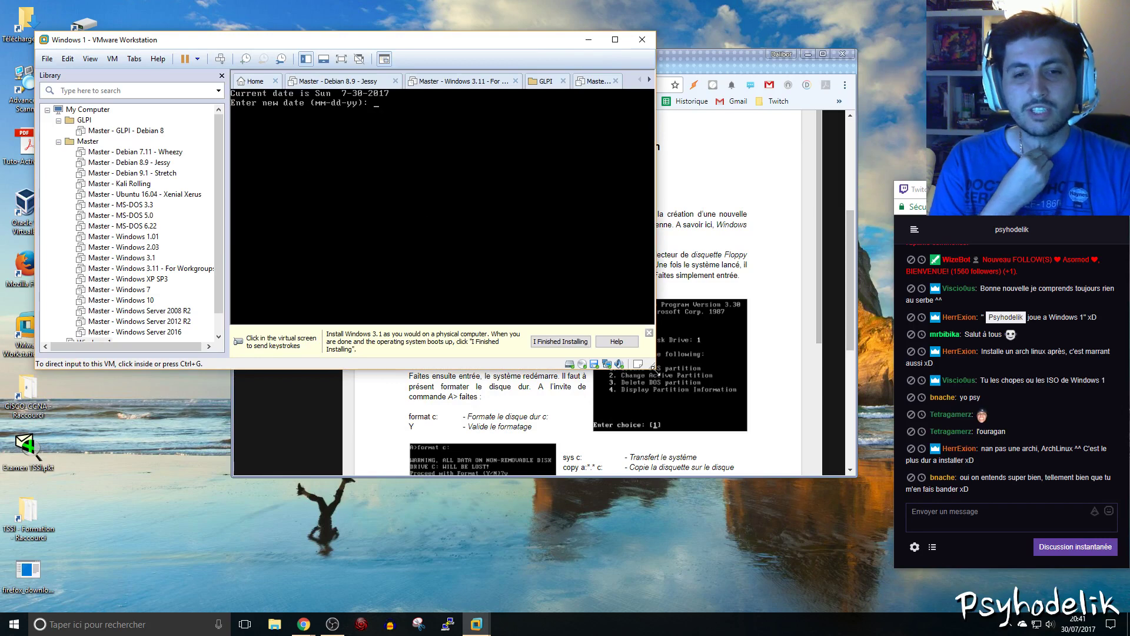
drag(653, 371, 873, 549)
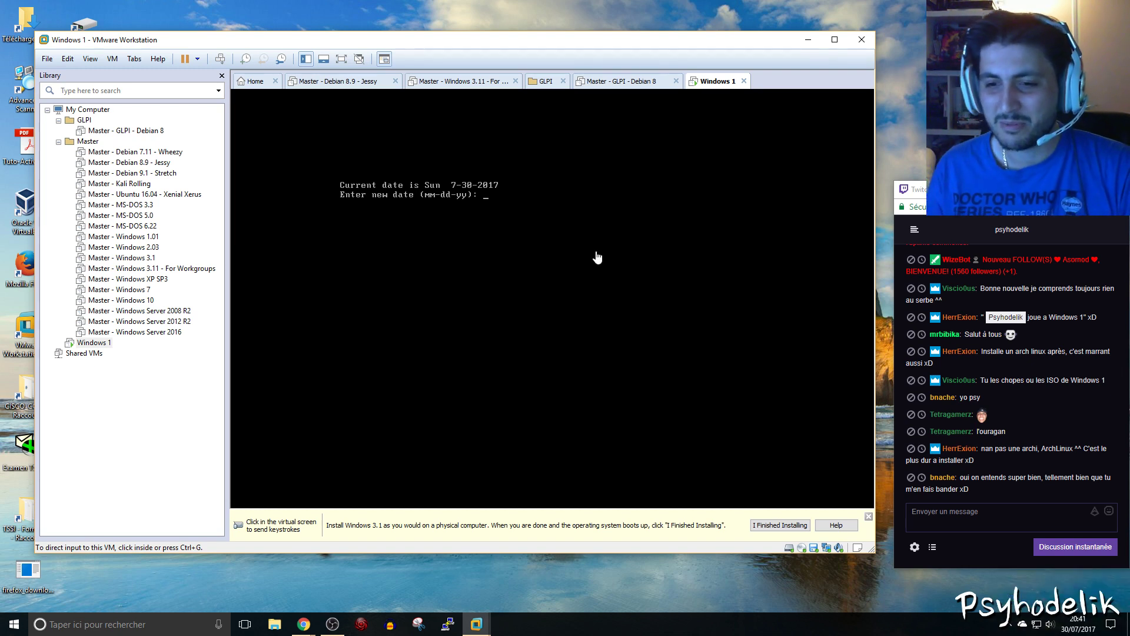
click(571, 236)
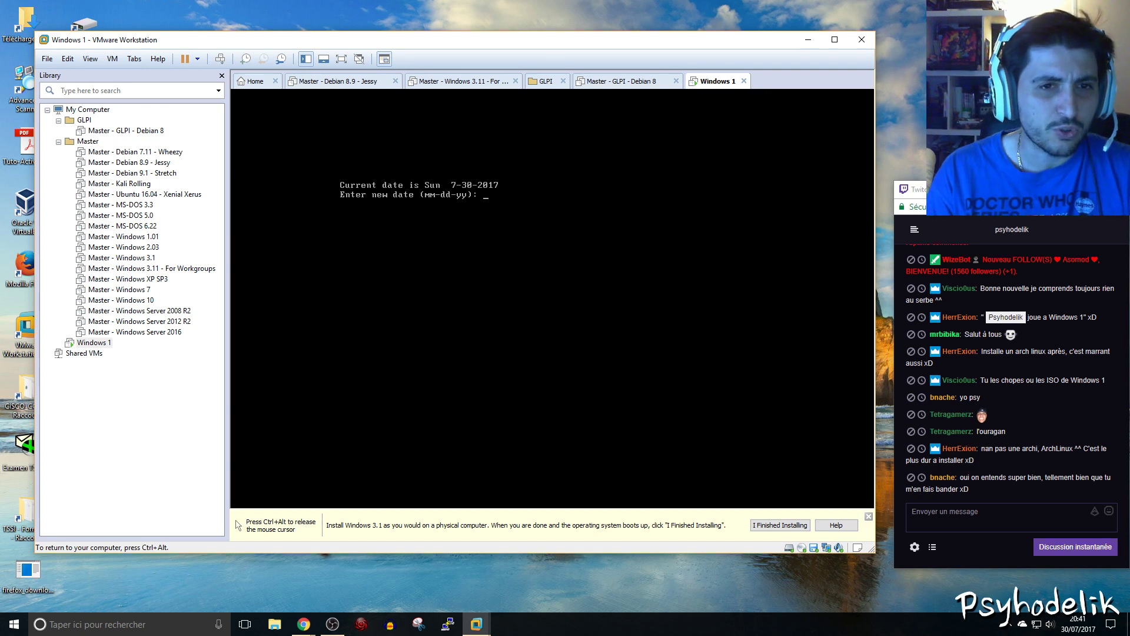
key(Return)
key(Return)
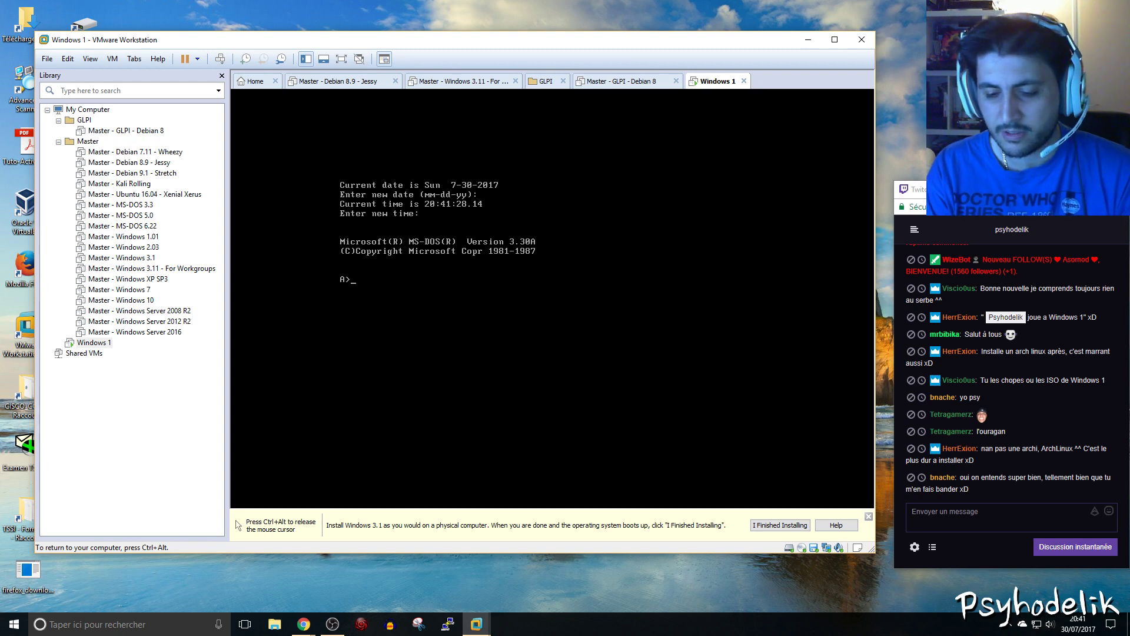
Run fdisk to create an active primary DOS partition of maximum size on fixed disk 1, and restart the machine.
text(fdis)
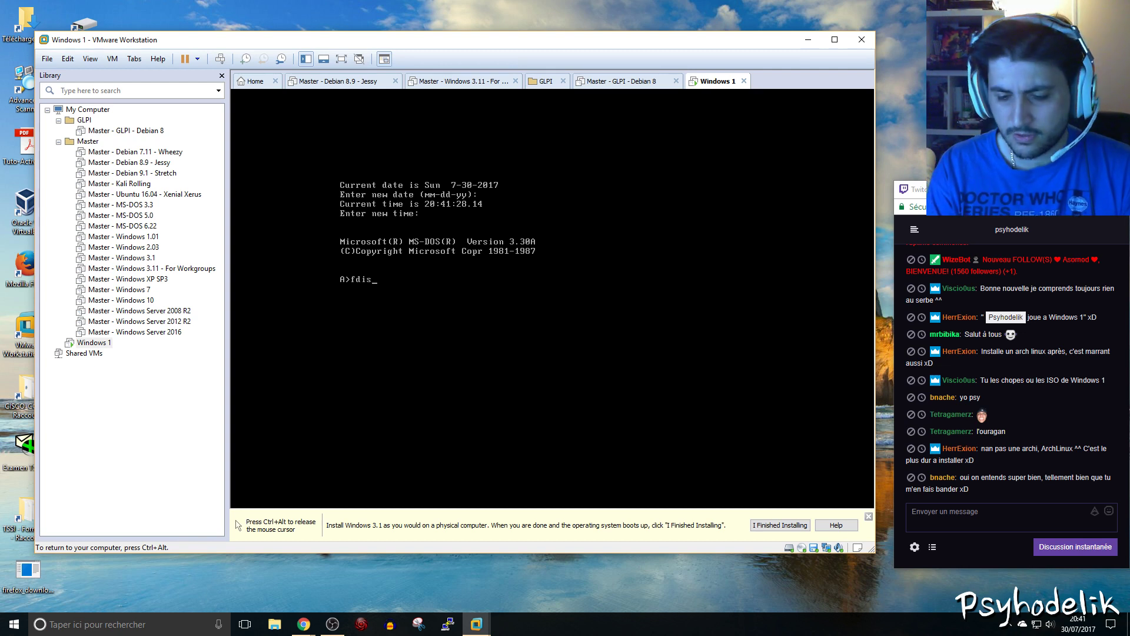
text(k)
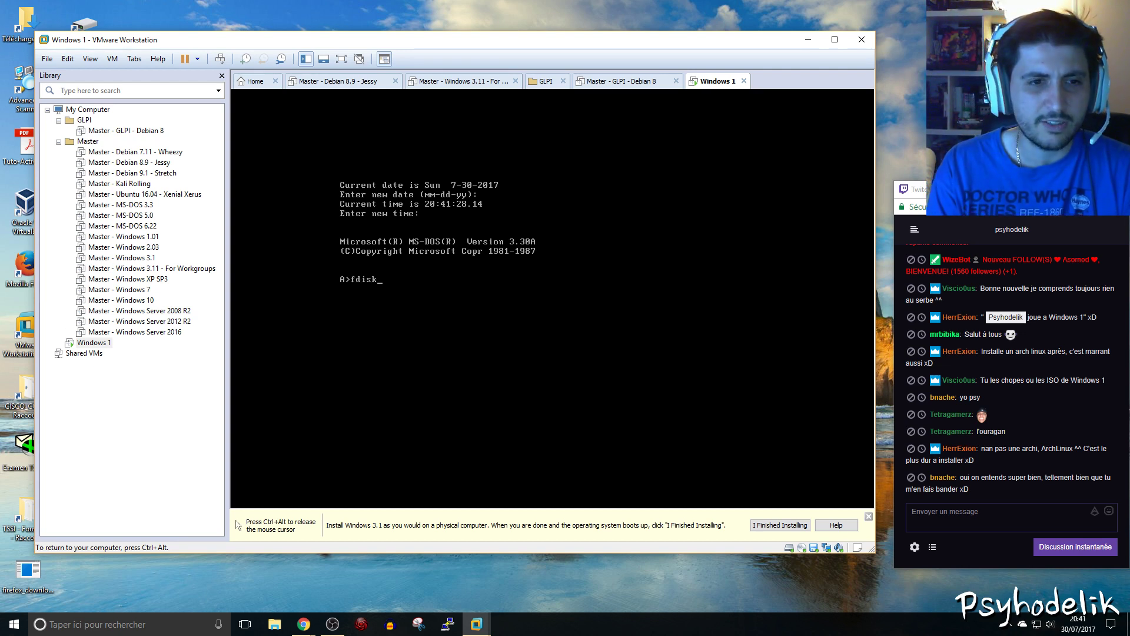
key(Return)
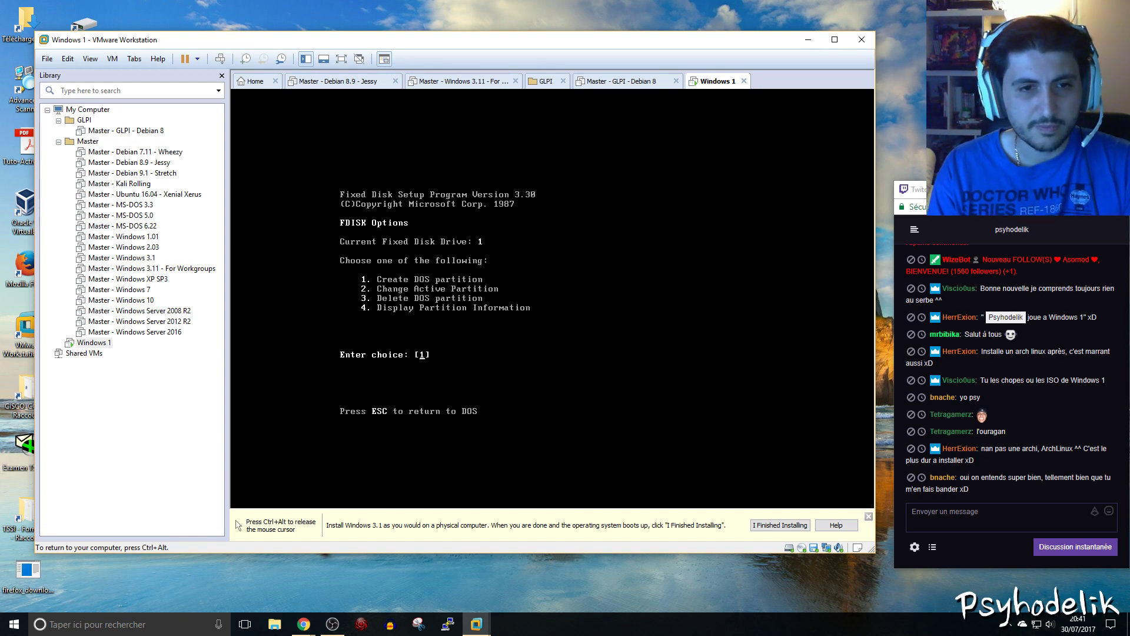
key(Return)
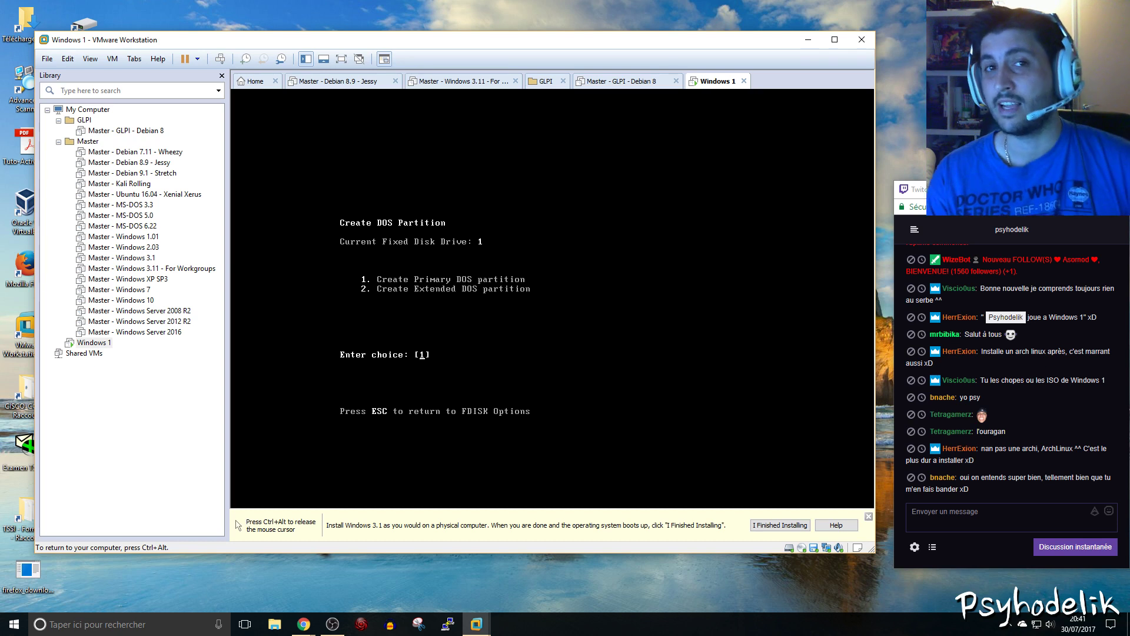
key(Return)
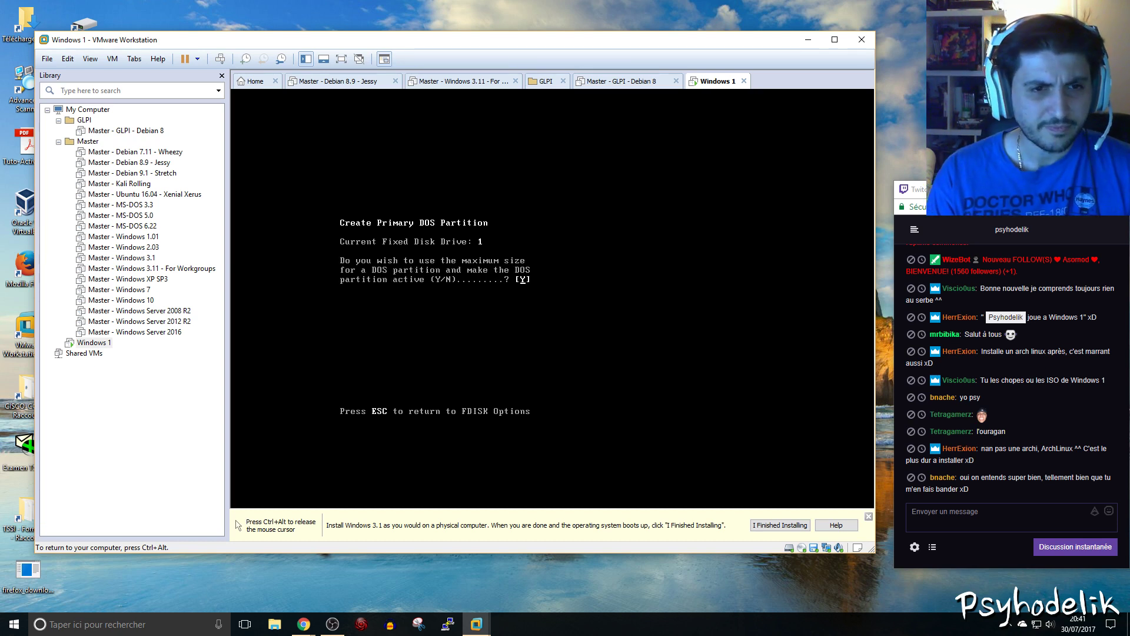
key(Return)
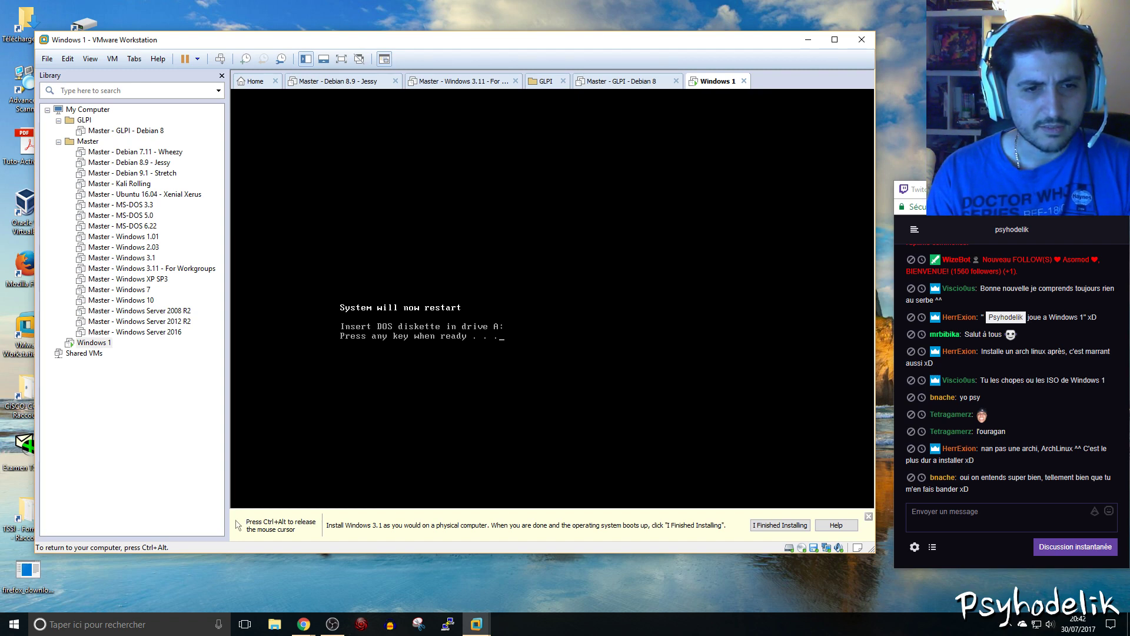
key(Return)
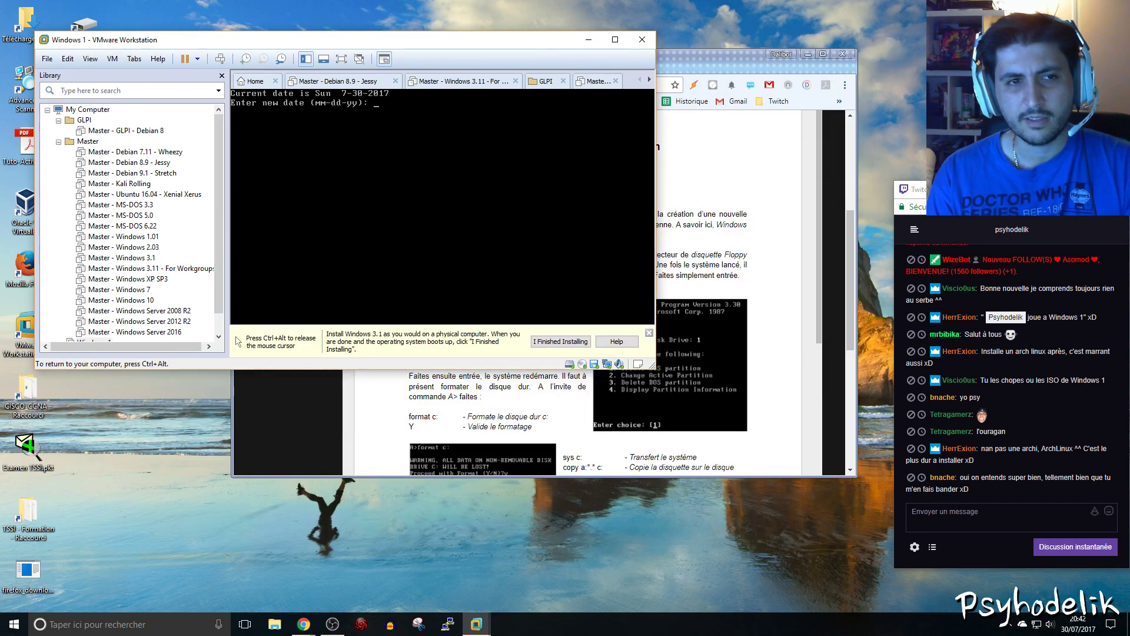
Enlarge the virtual machine window and accept the current date and time at the MS-DOS startup prompts.
key(ctrl+alt)
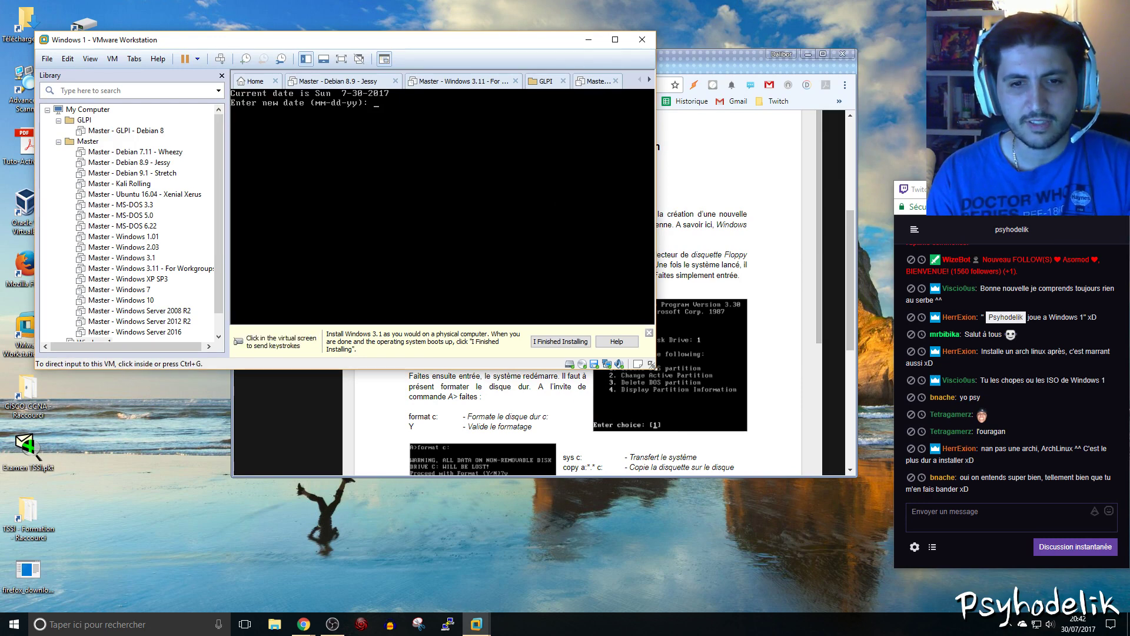
drag(654, 368, 818, 536)
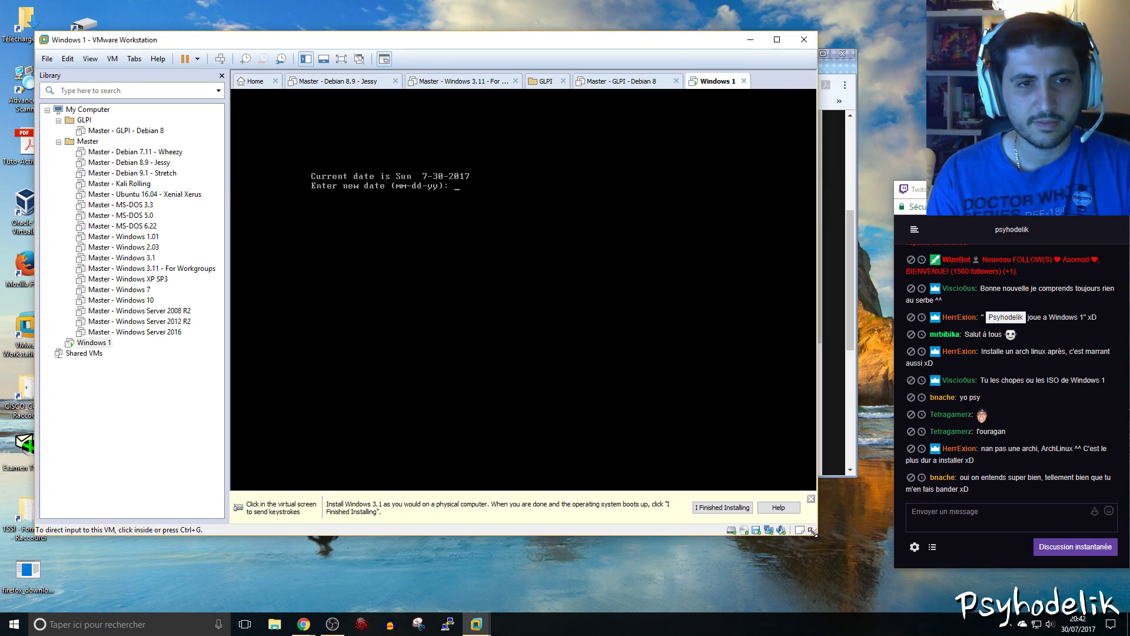
click(577, 349)
key(Return)
key(Return)
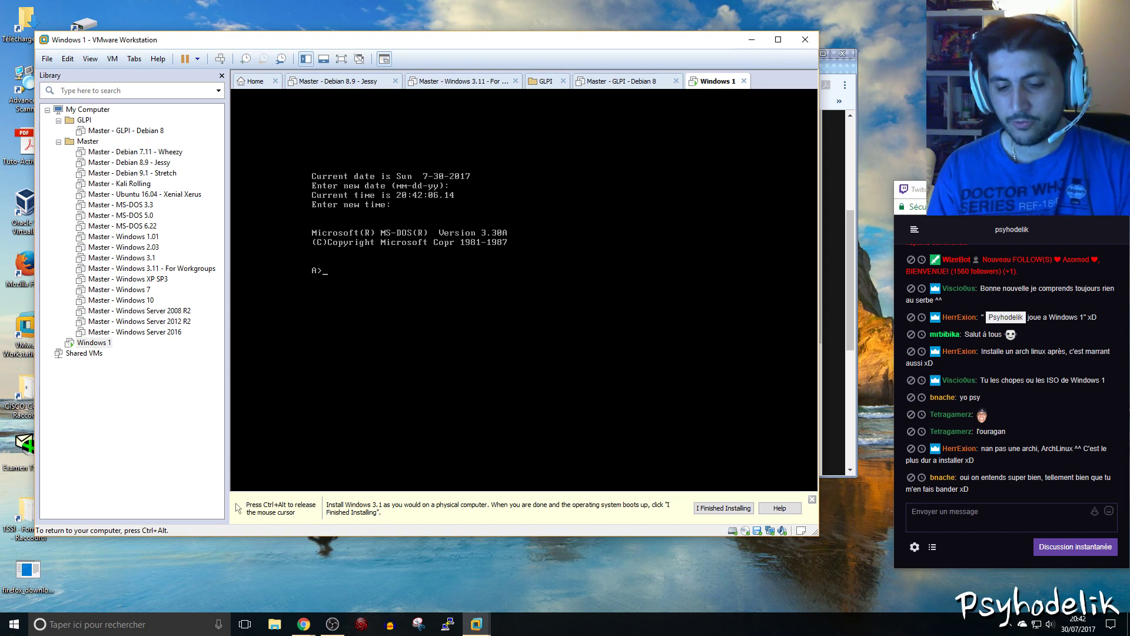
Format the hard disk with format c: and answer Y to proceed.
text(for)
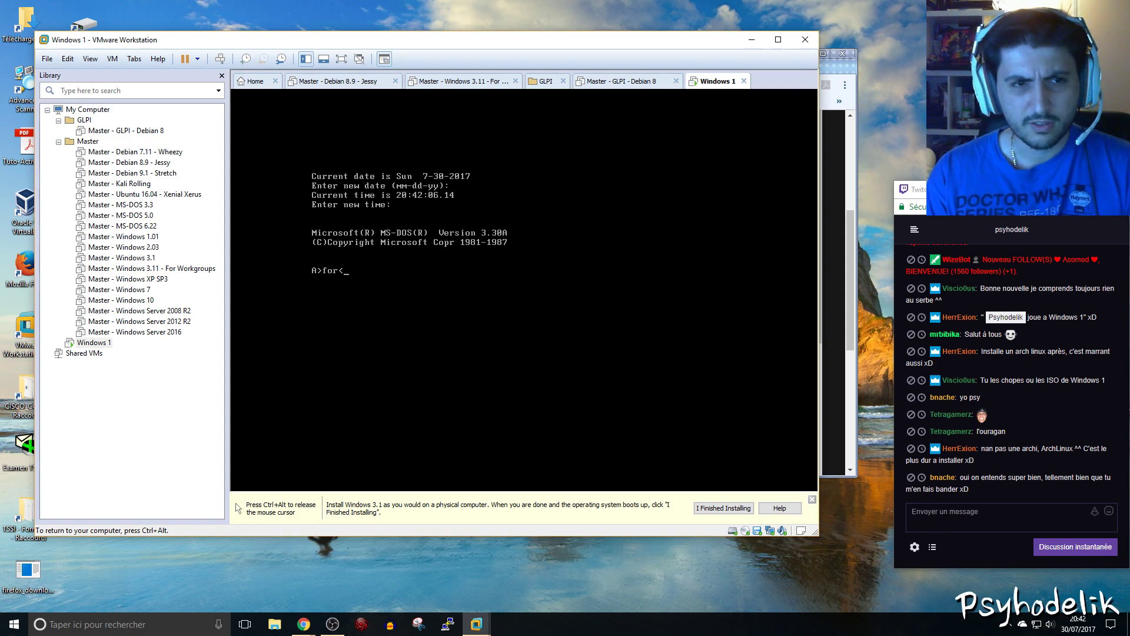
text(m)
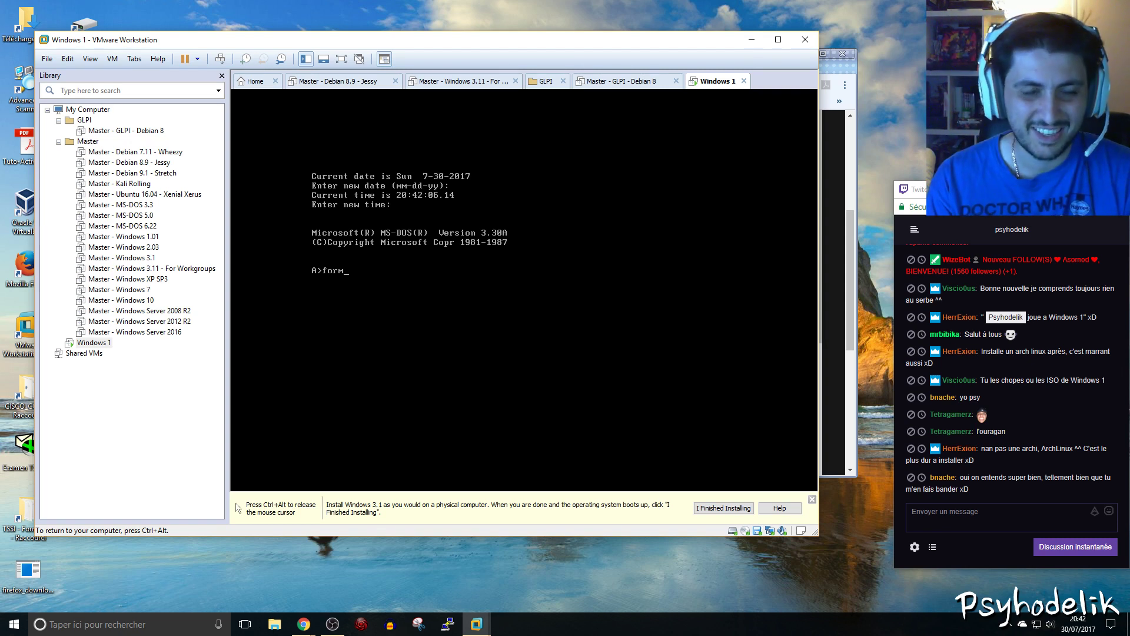
text(a)
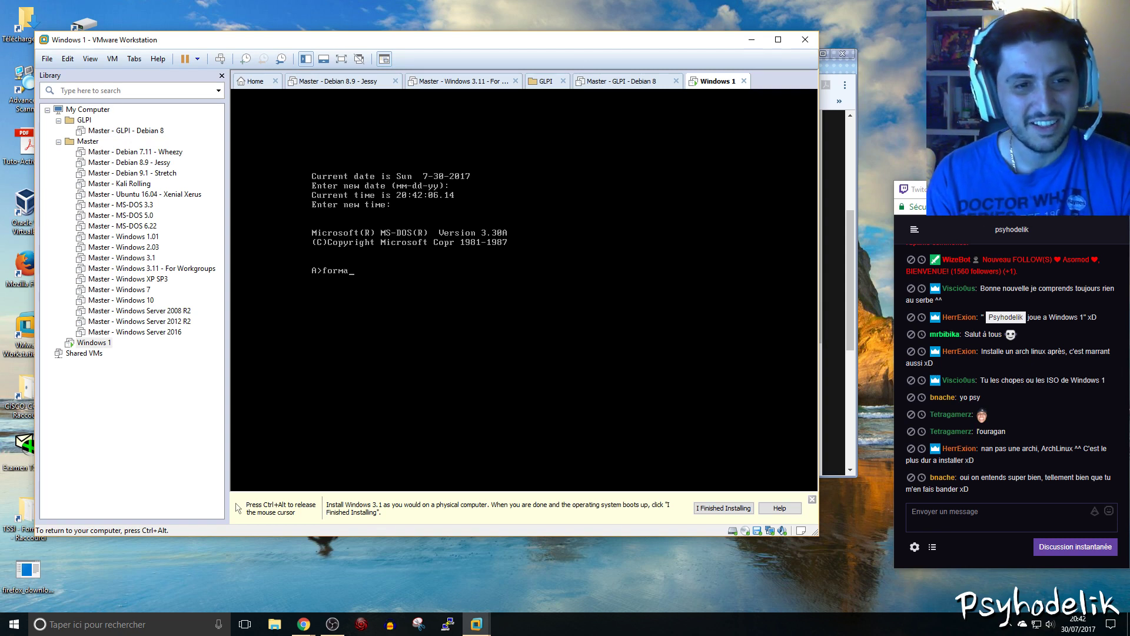
text(t c:)
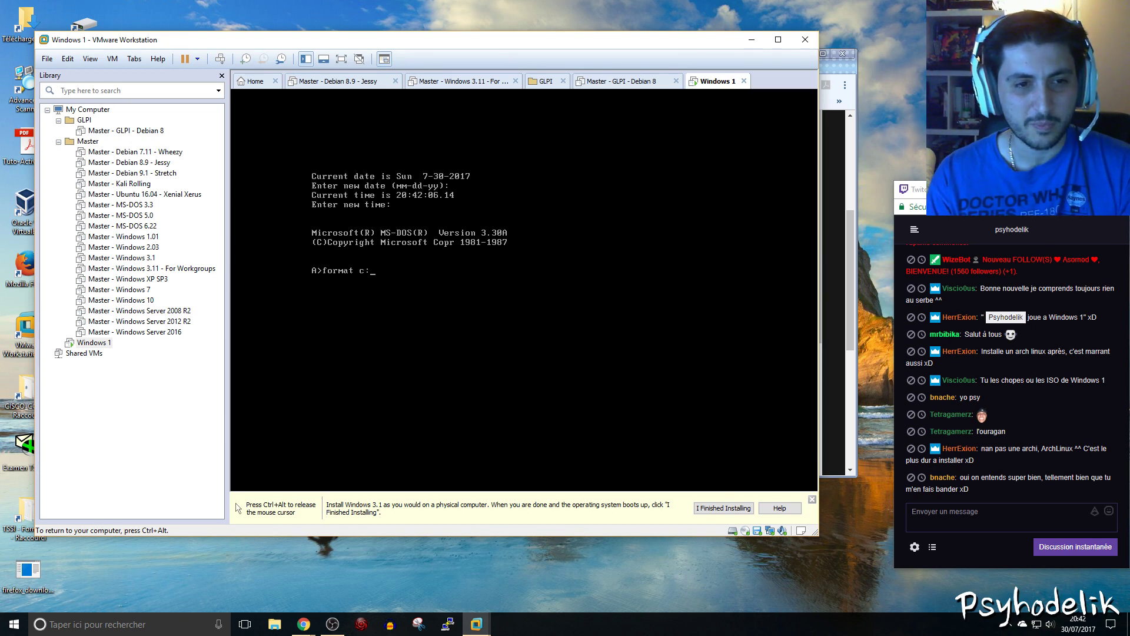
key(Return)
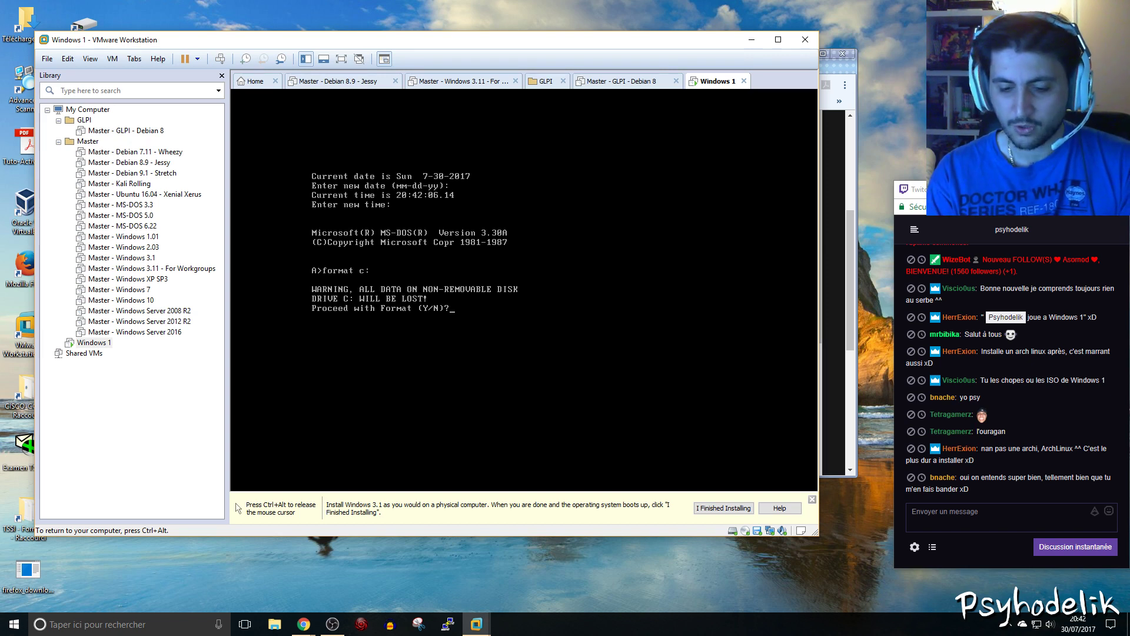
text(Y)
key(Return)
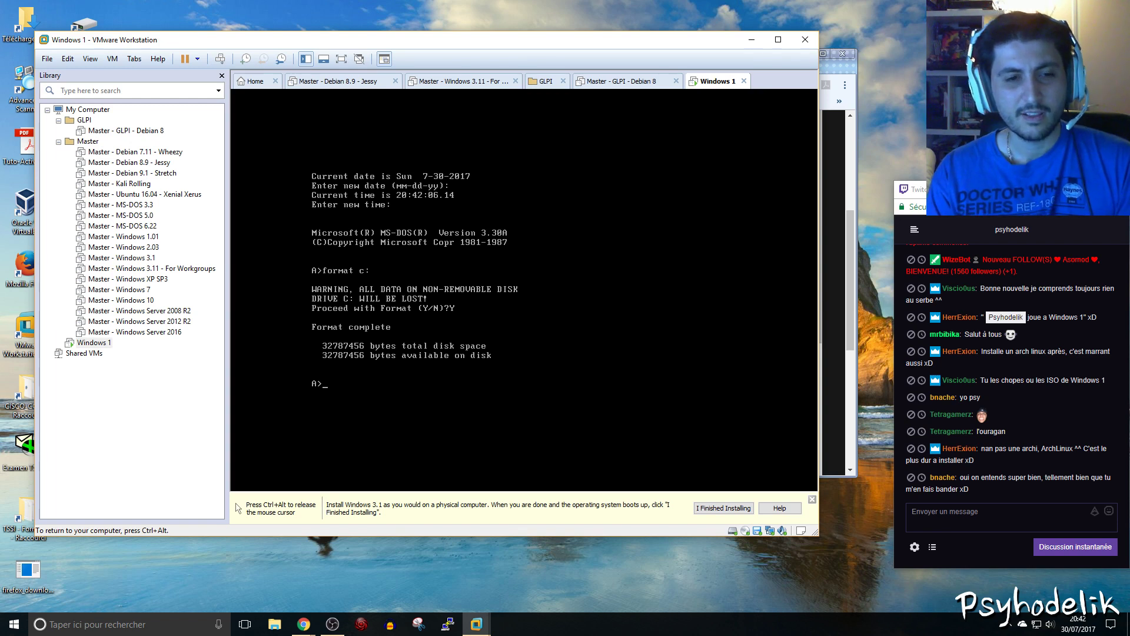
Try to transfer the system to the hard disk with the command system c:.
text(sys)
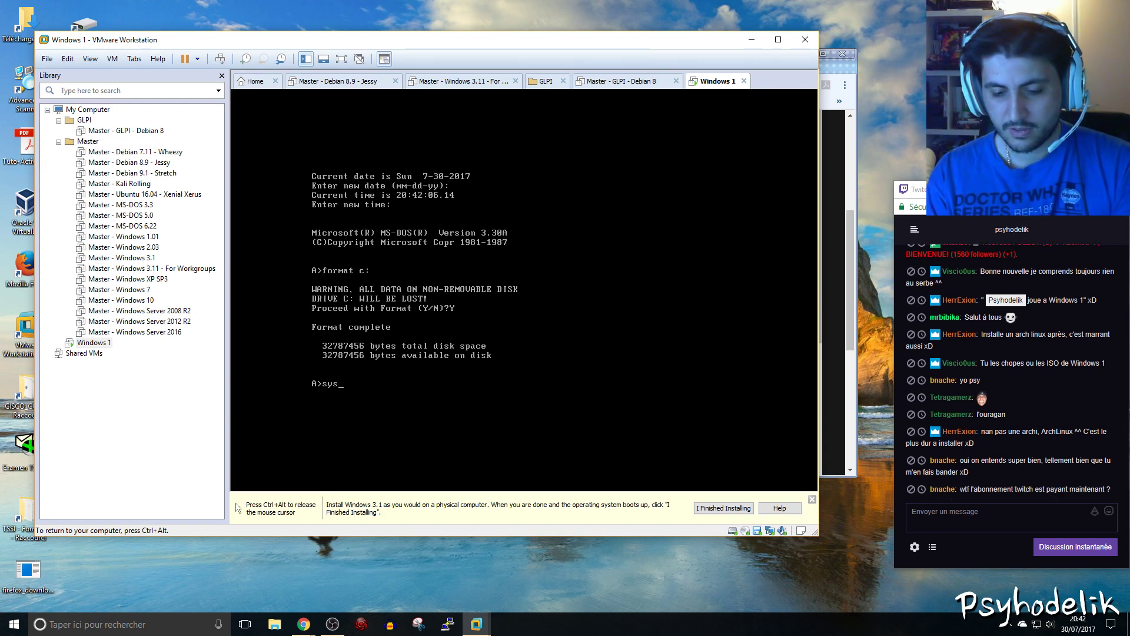
text(te; c)
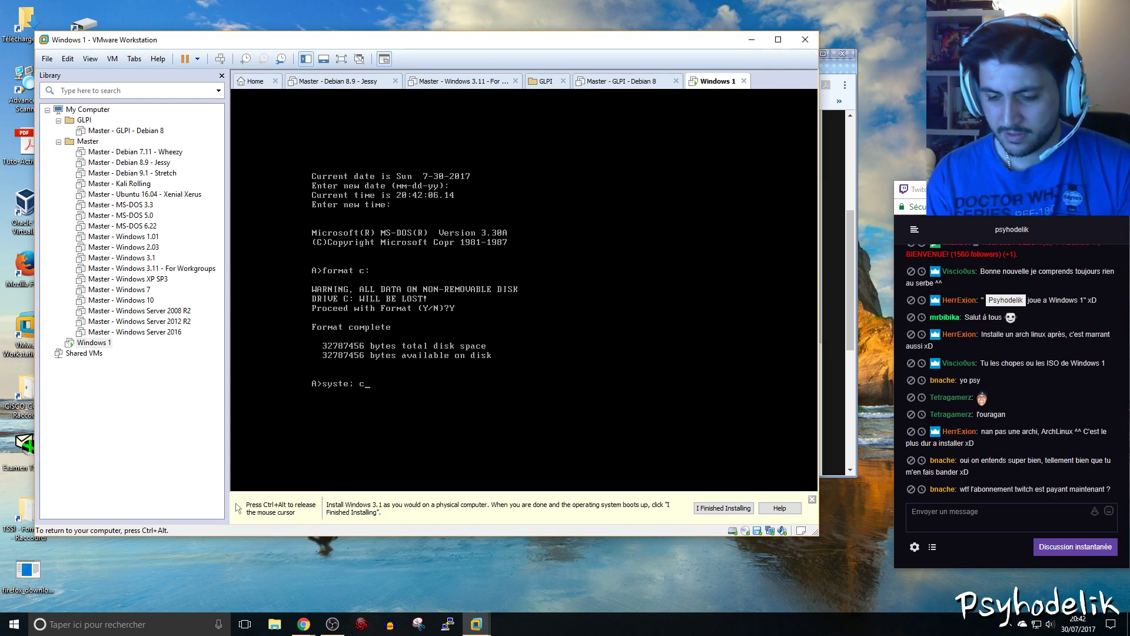
key(BackSpace)
key(BackSpace)
key(BackSpace)
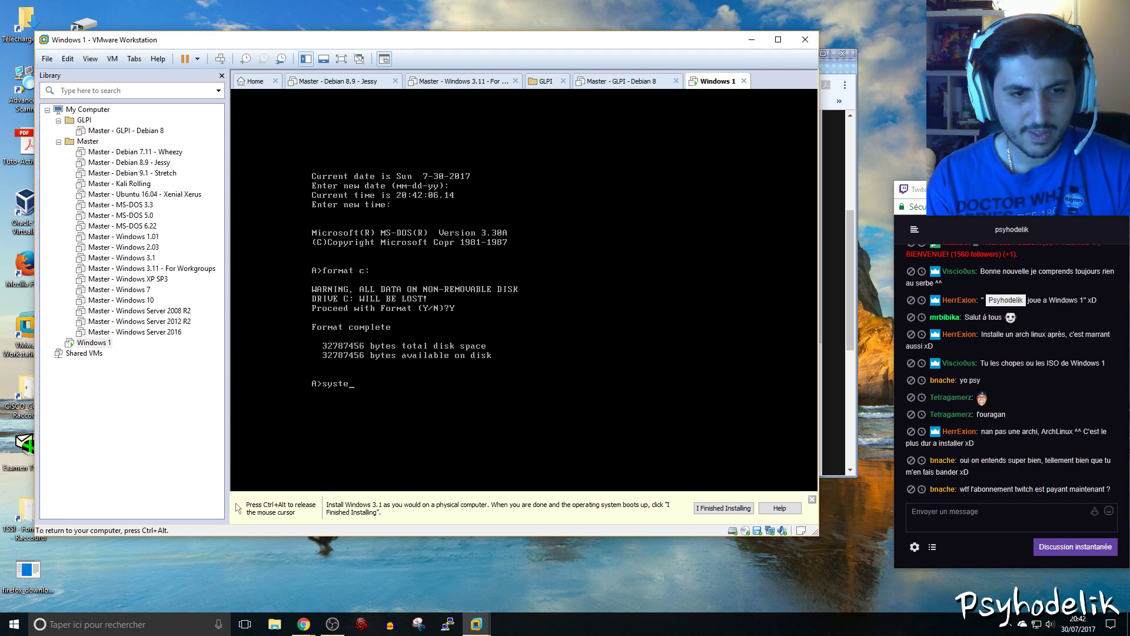
text(m)
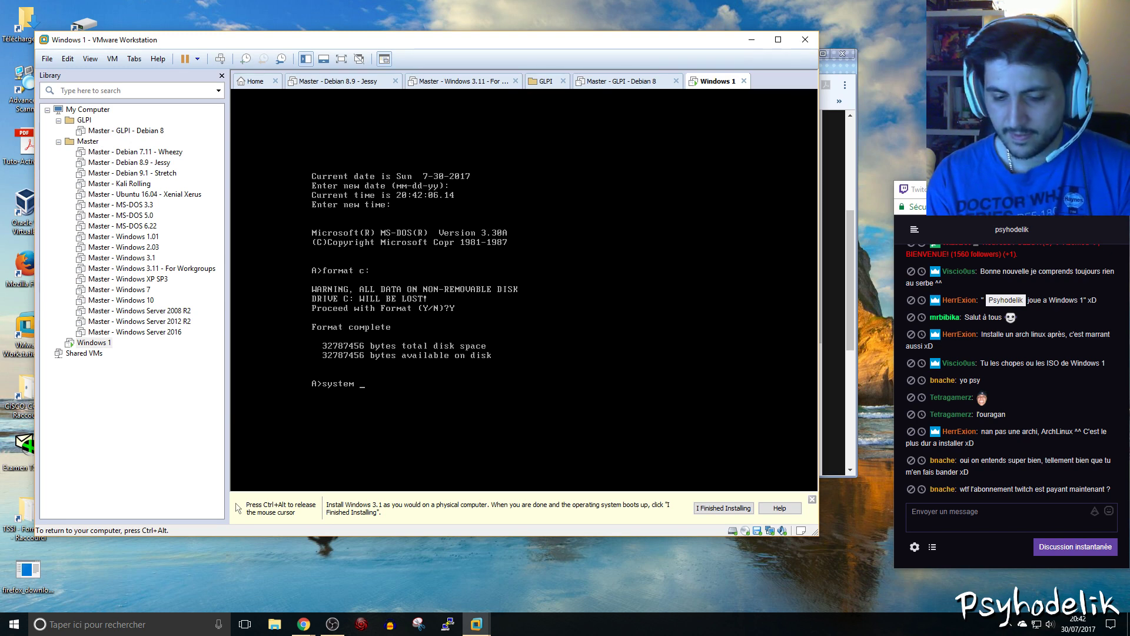
text( c:)
key(Return)
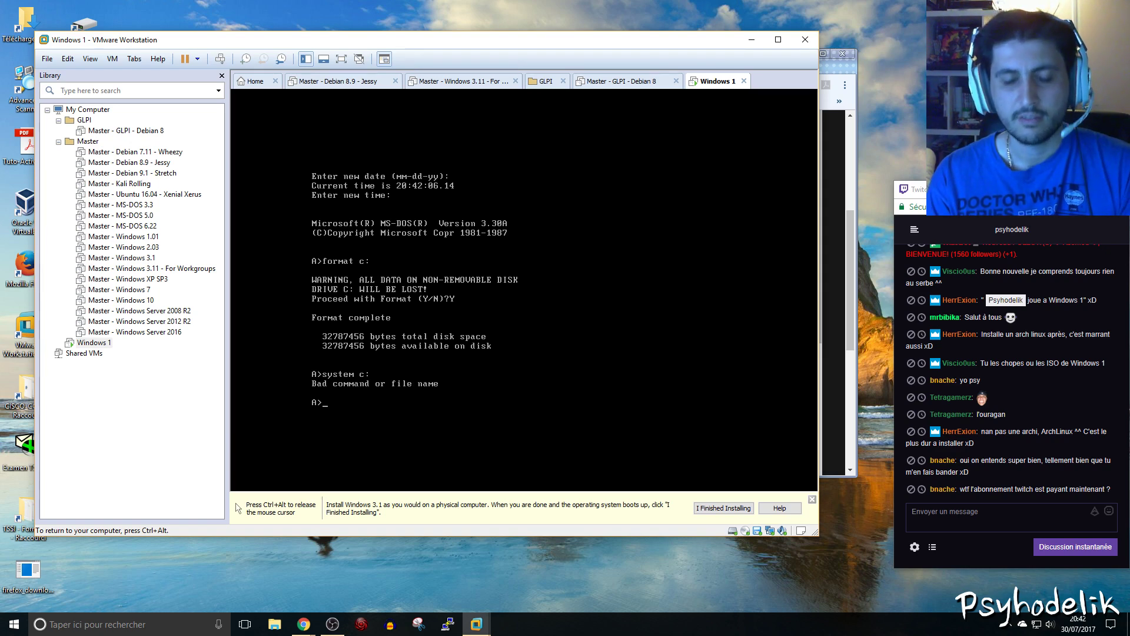
Check the transfer command in the browser's Windows 1.01 tutorial, and run sys c: in the virtual machine.
key(ctrl+alt)
click(839, 72)
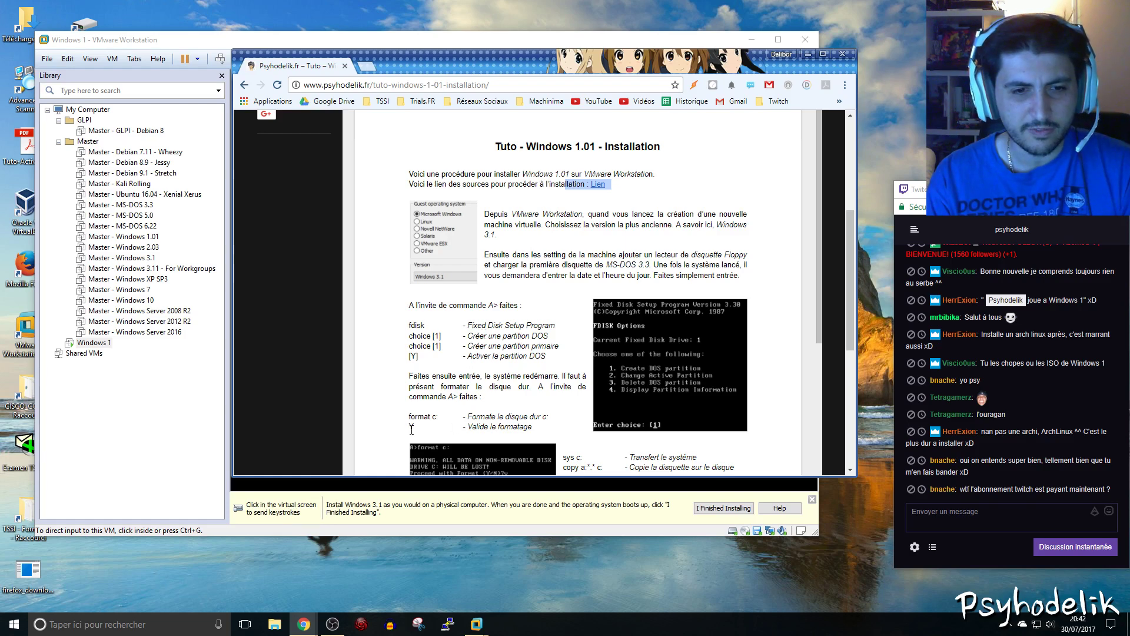
scroll(411, 424, down, 1)
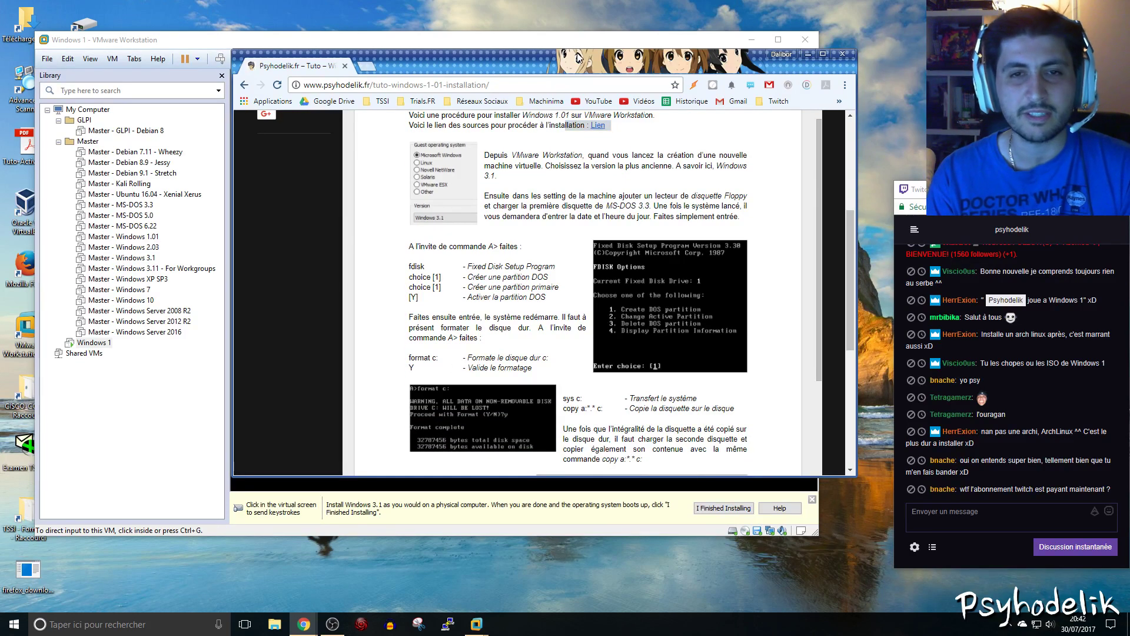
click(588, 37)
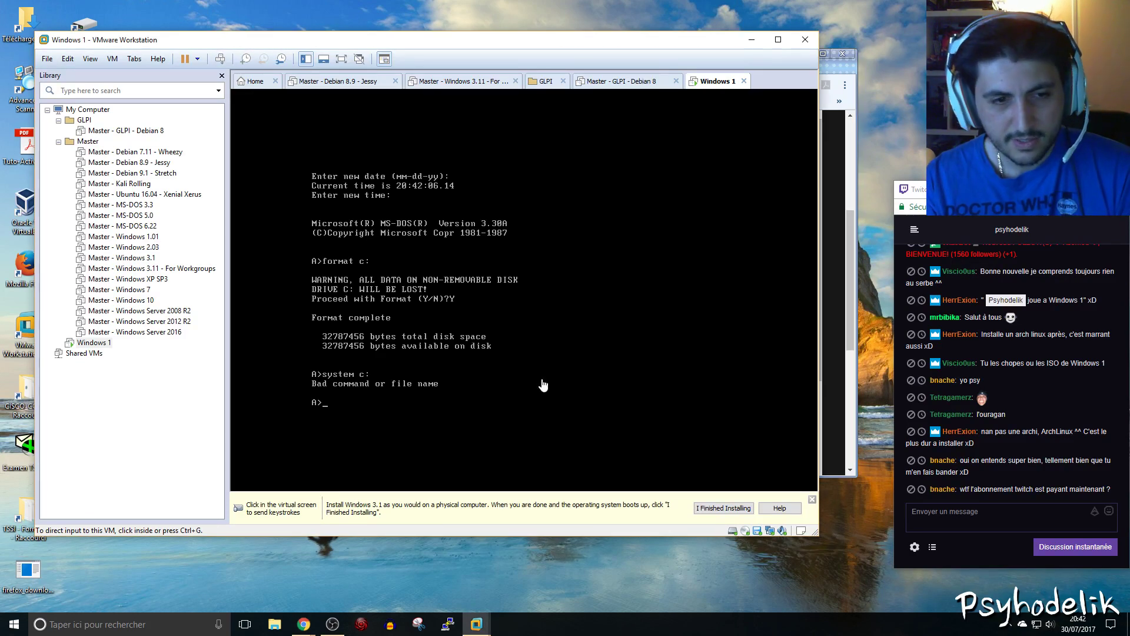
click(471, 422)
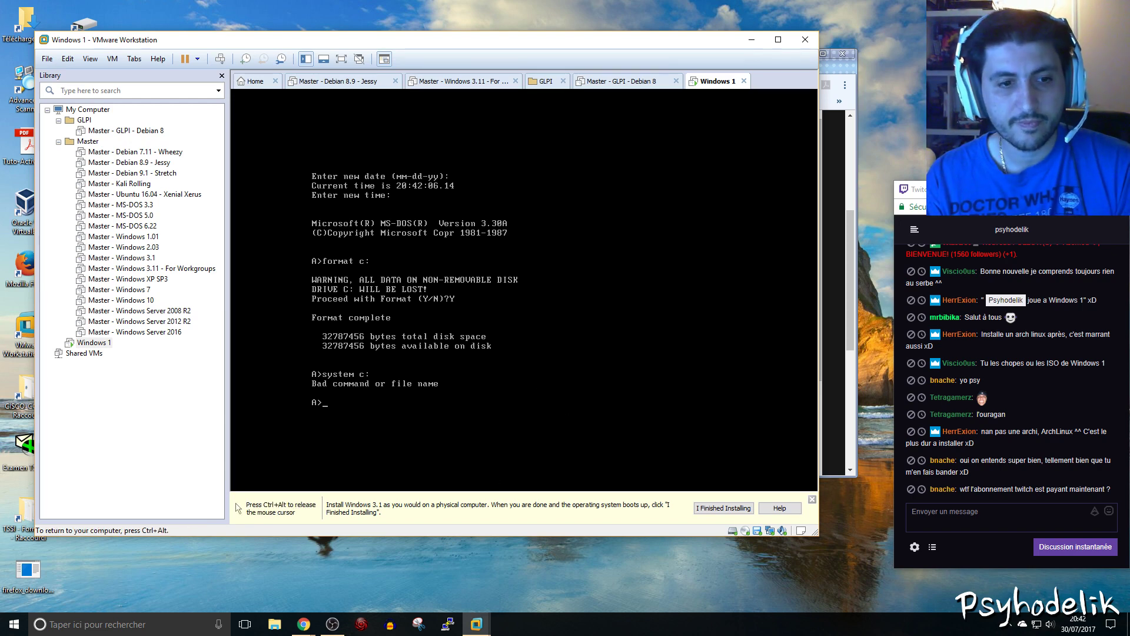
text(sys c:)
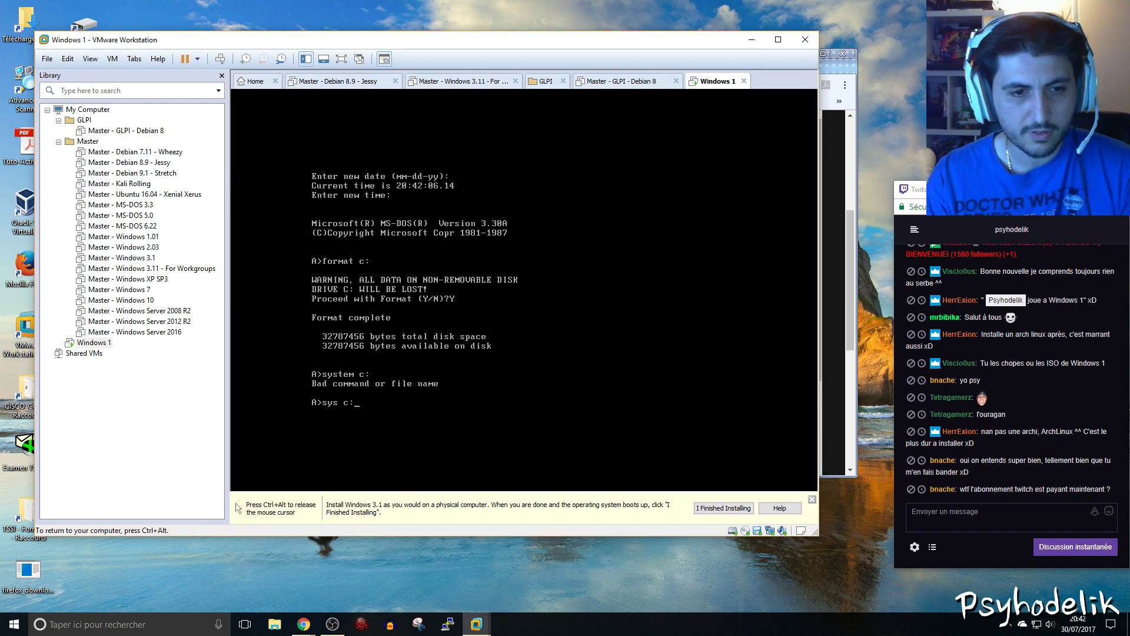
key(Return)
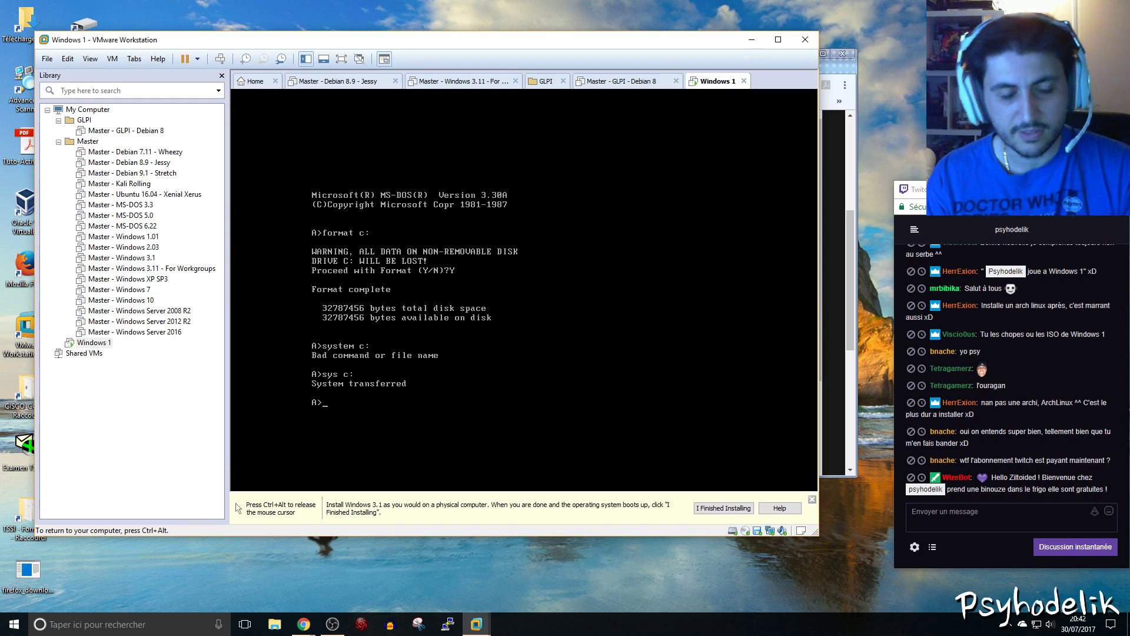
Copy all files from the floppy to the hard disk with copy a:*.* c:, checking the syntax in the tutorial.
text(copy)
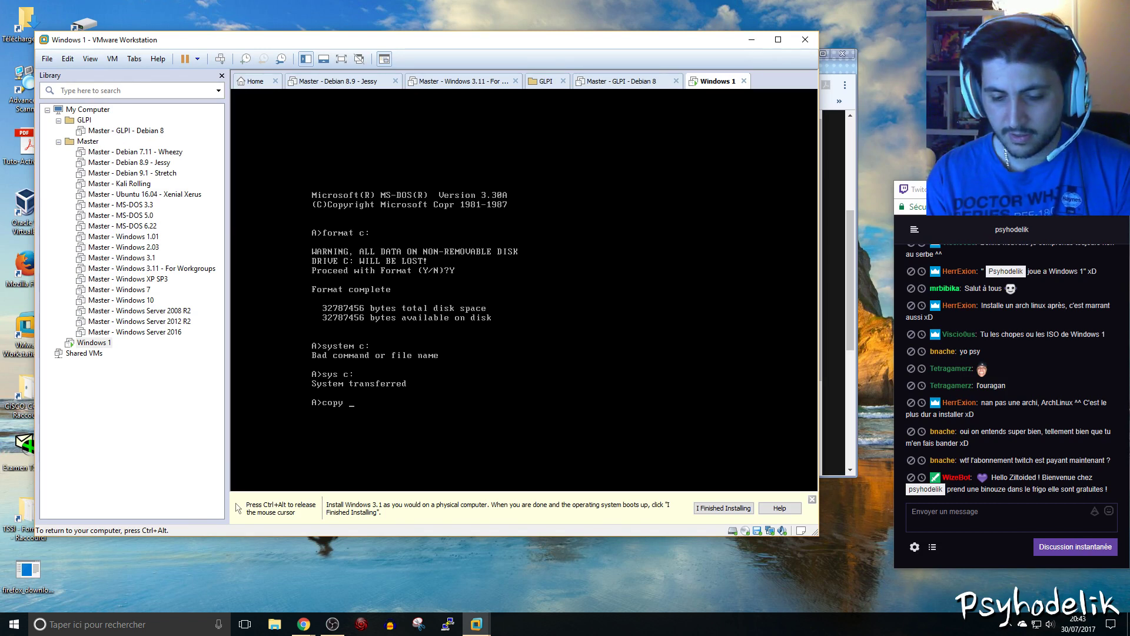
text( a>)
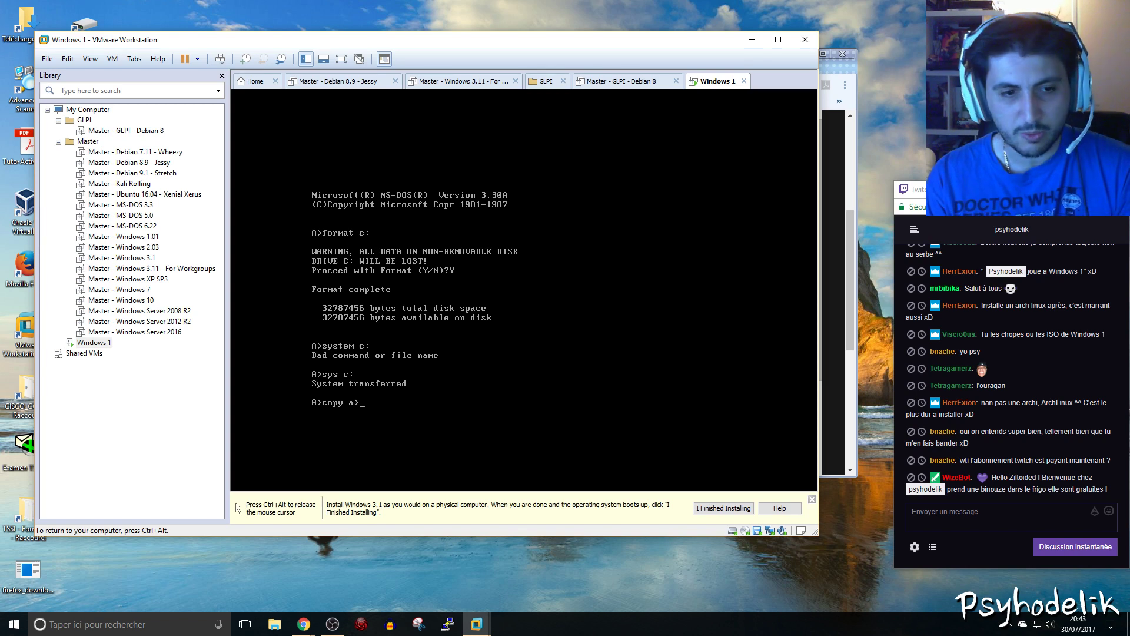
key(BackSpace)
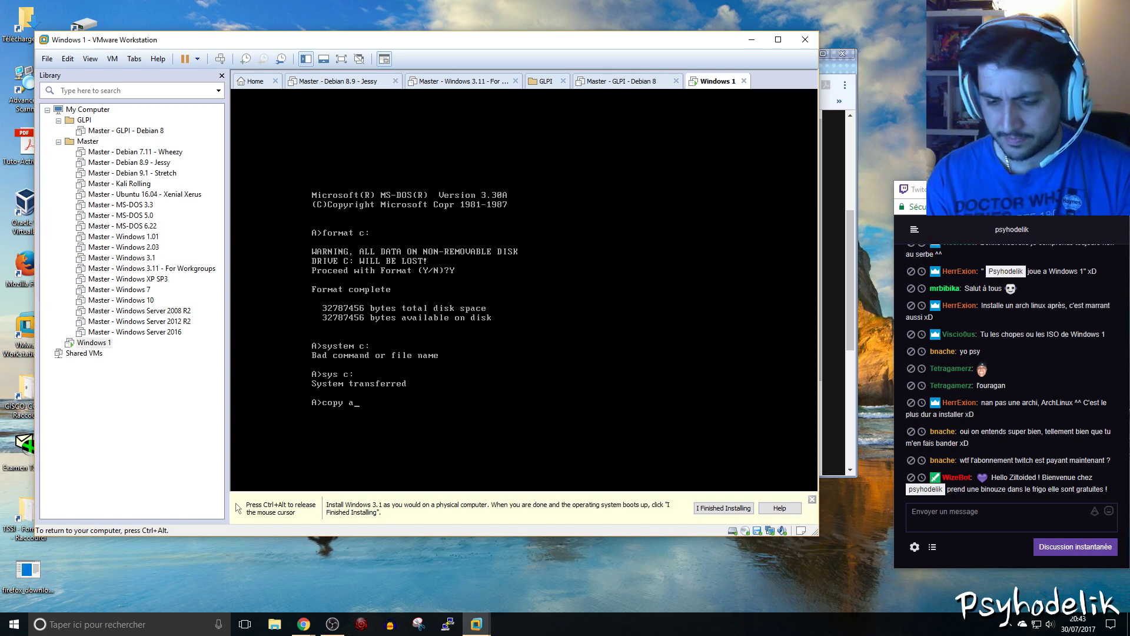
text(:)
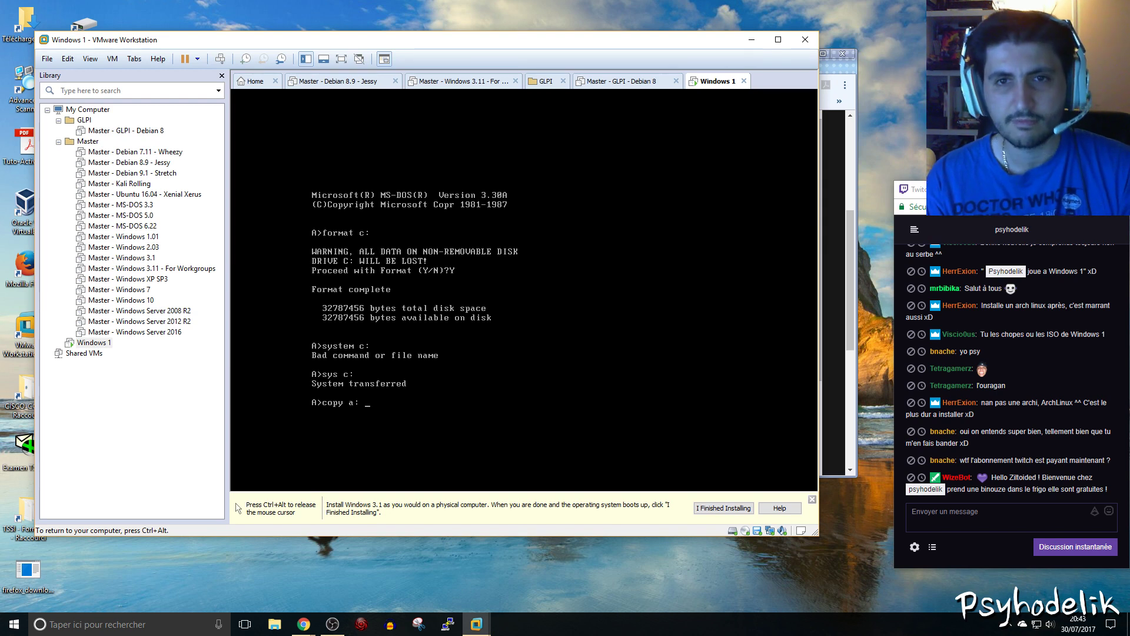
key(ctrl+alt)
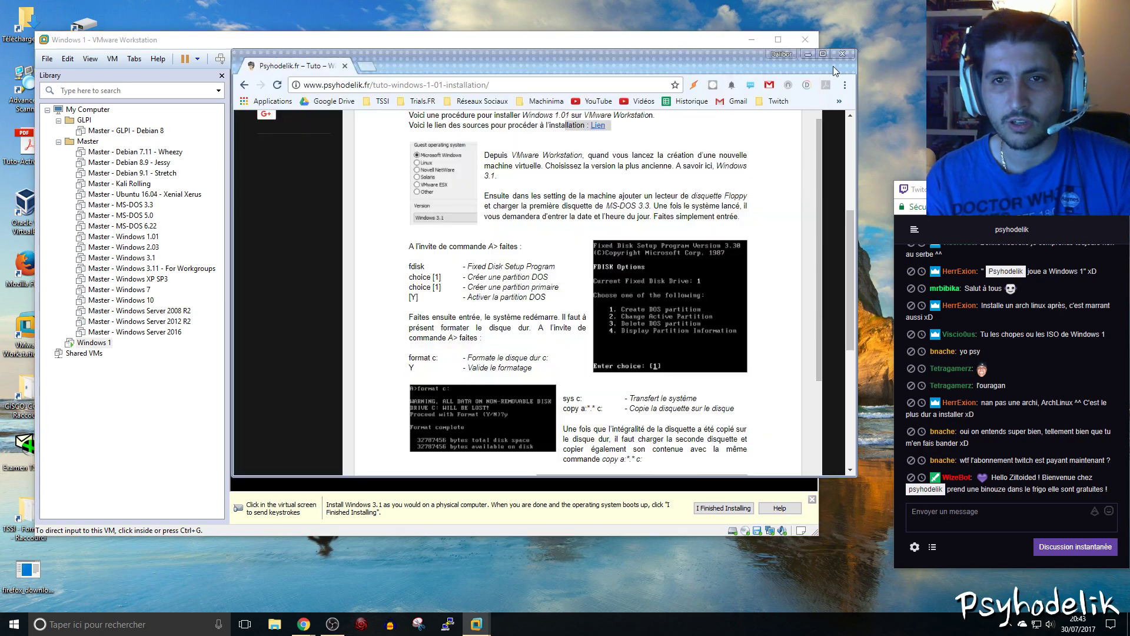
click(835, 70)
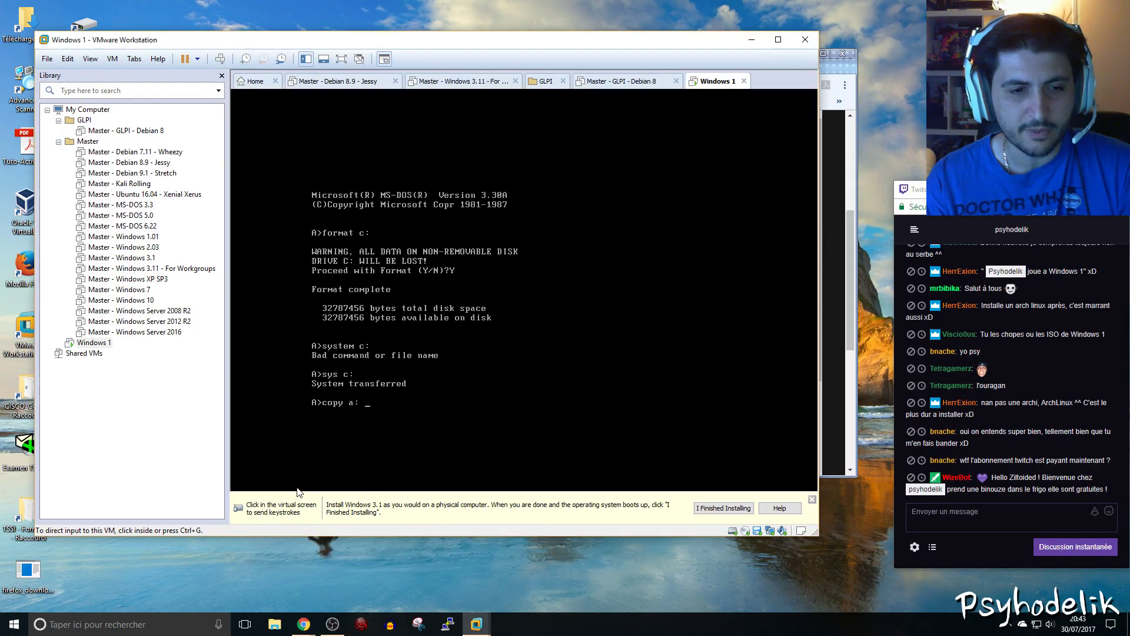
click(298, 495)
click(428, 410)
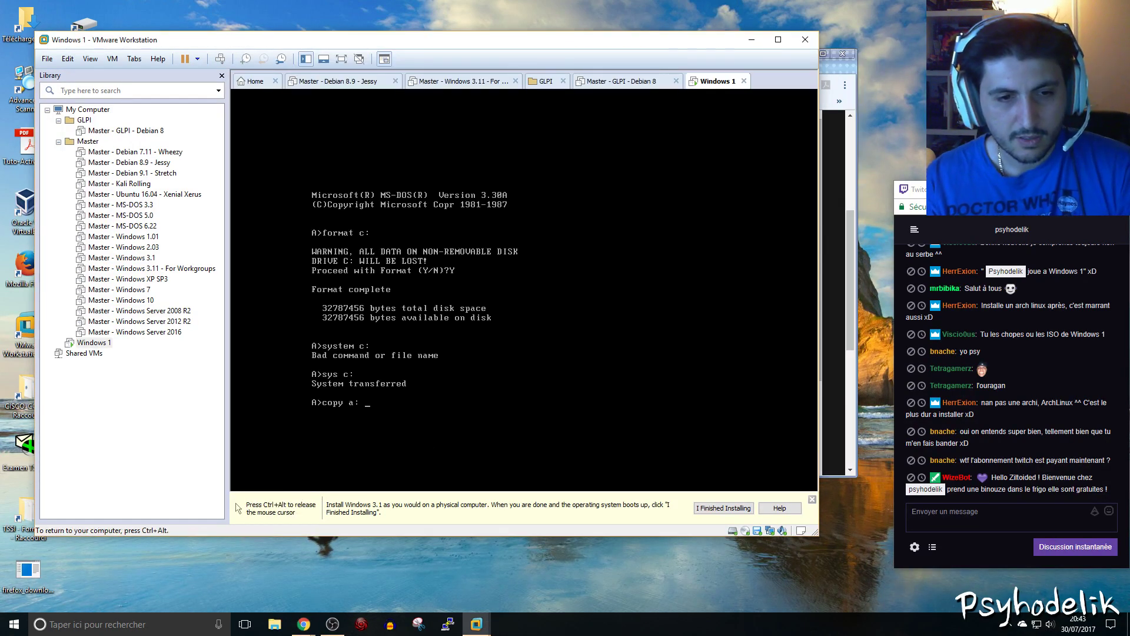
text(*)
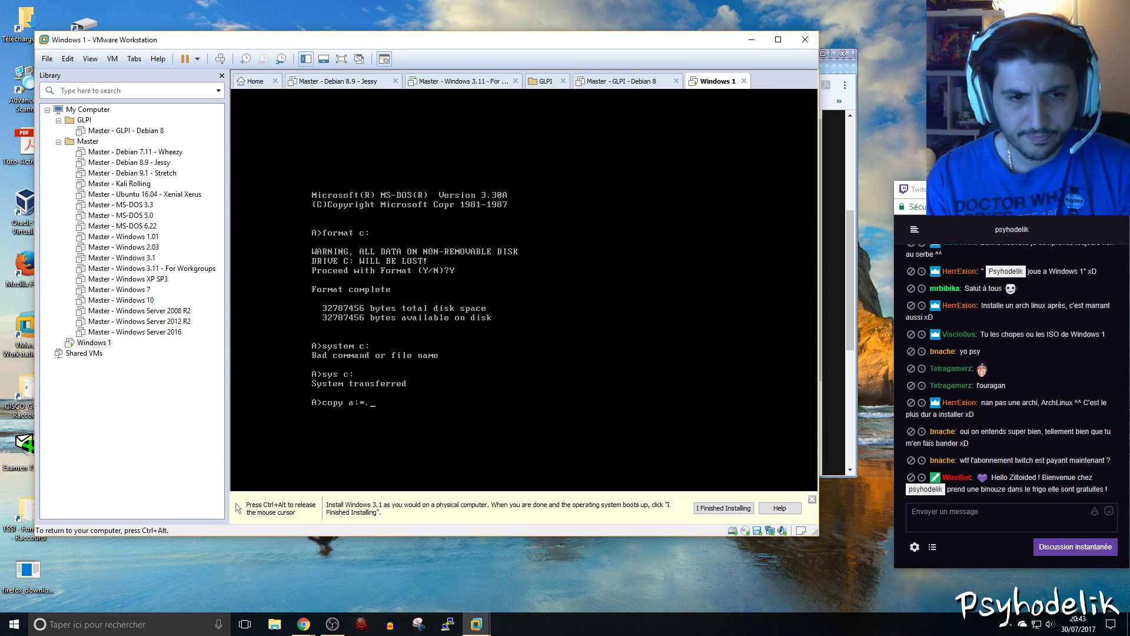
text(.*)
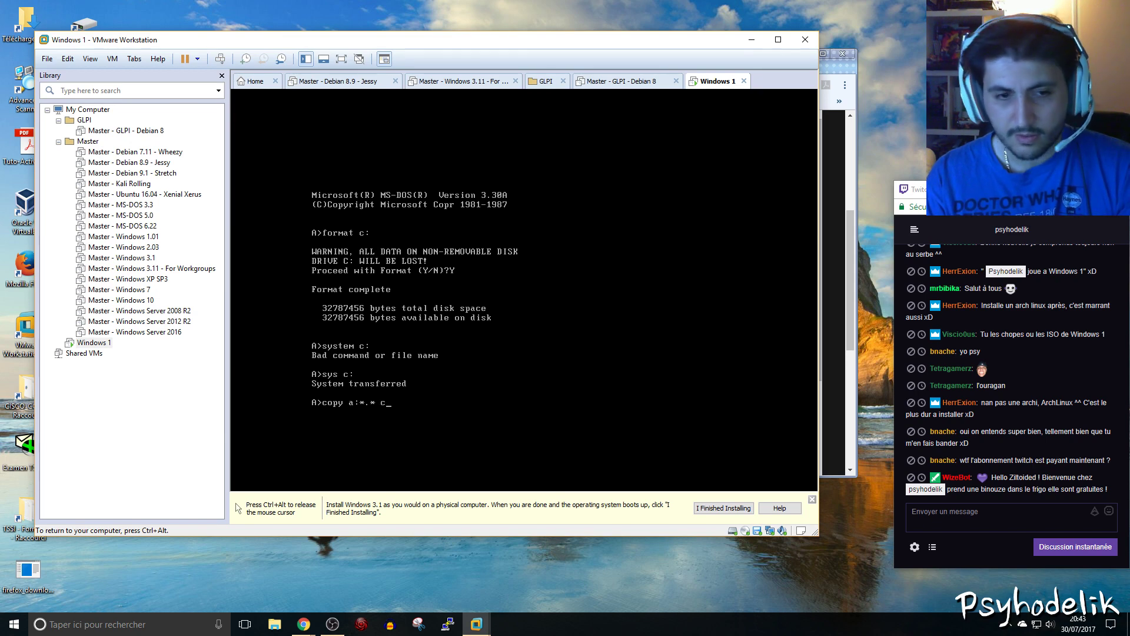
text( c:)
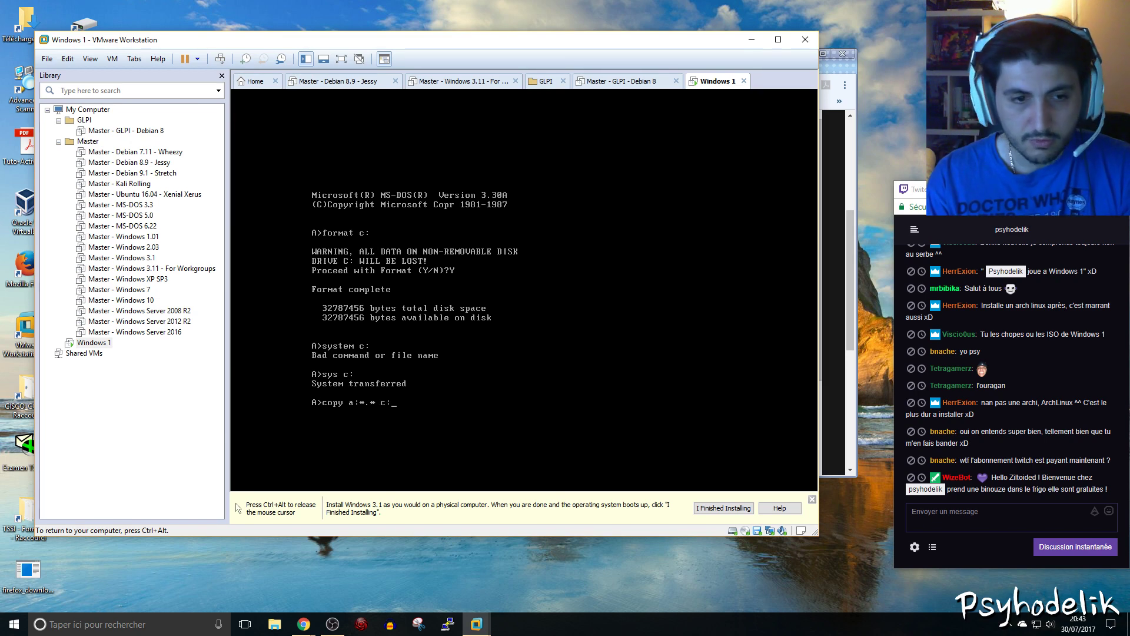
key(Return)
Load the floppy image MS-DOS 3.3 - Disk2.img into the virtual machine's floppy drive and accept the network path.
key(ctrl+alt)
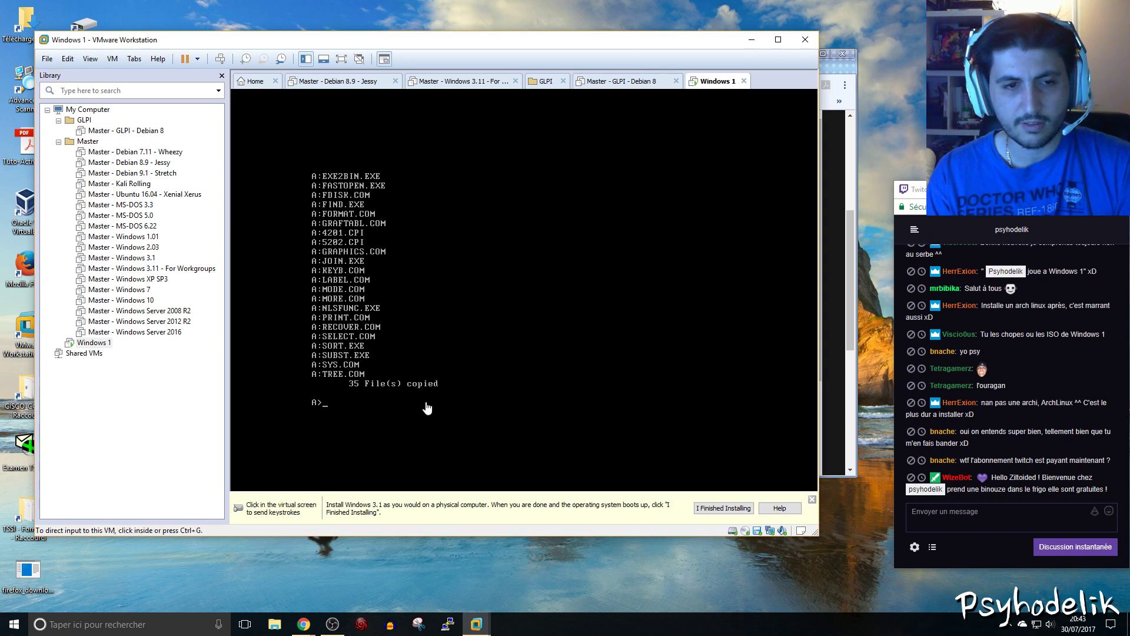
click(469, 312)
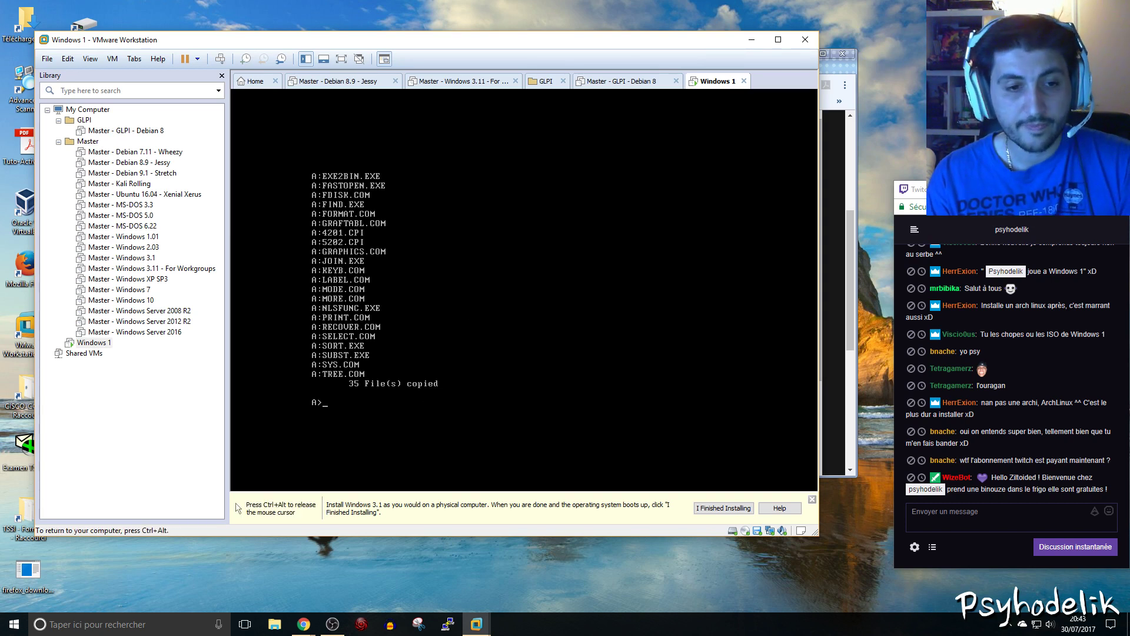
key(ctrl+alt)
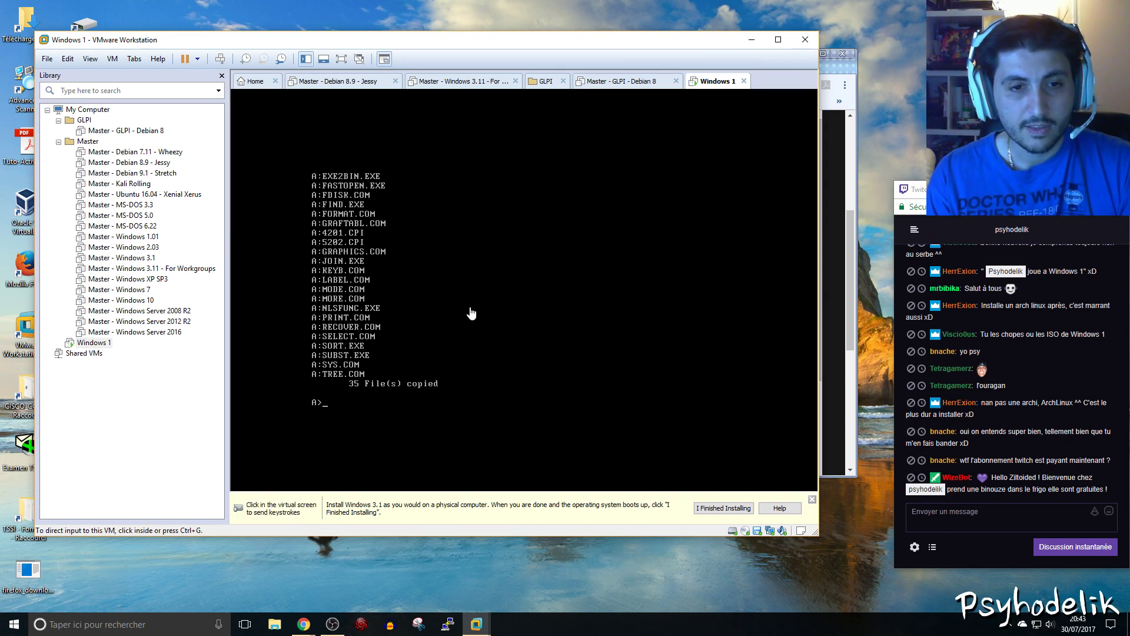
click(757, 532)
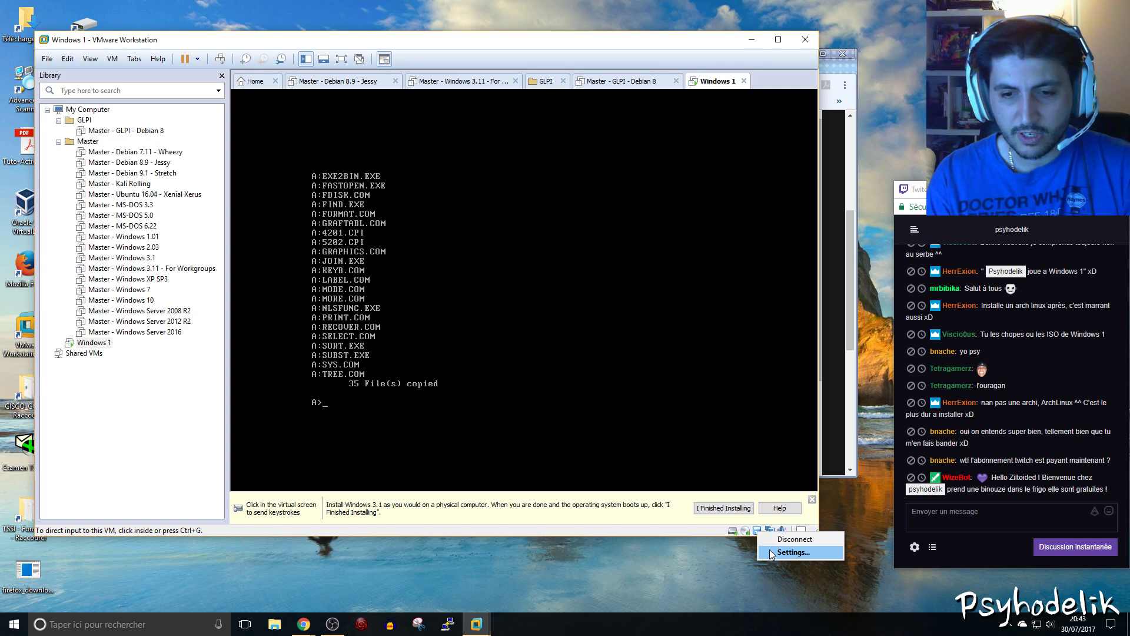
click(769, 552)
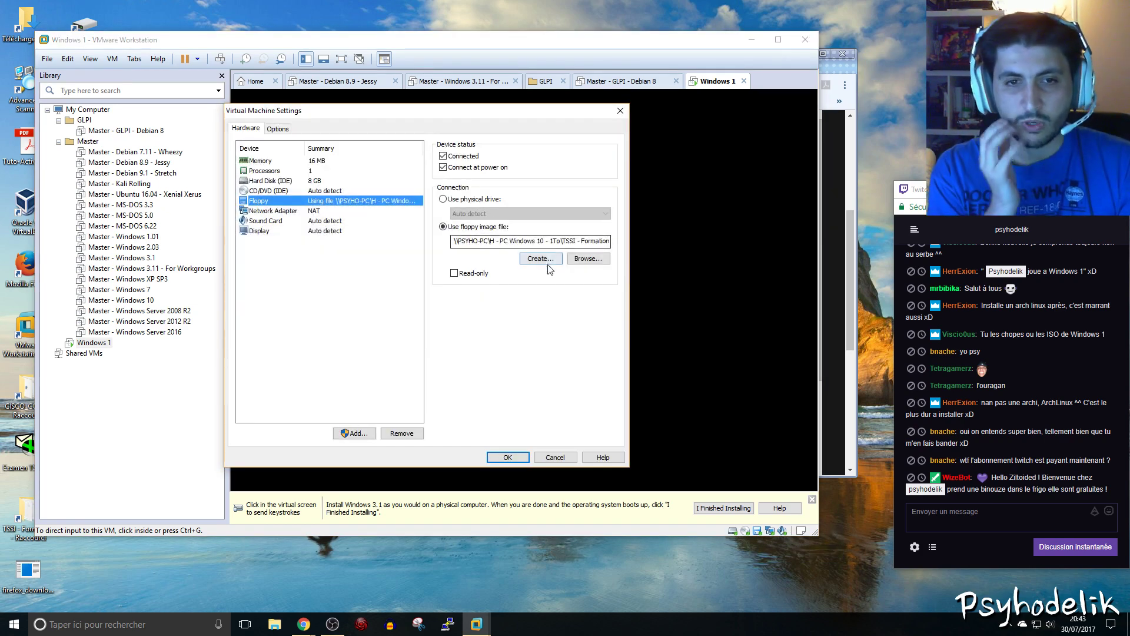
click(588, 258)
click(465, 212)
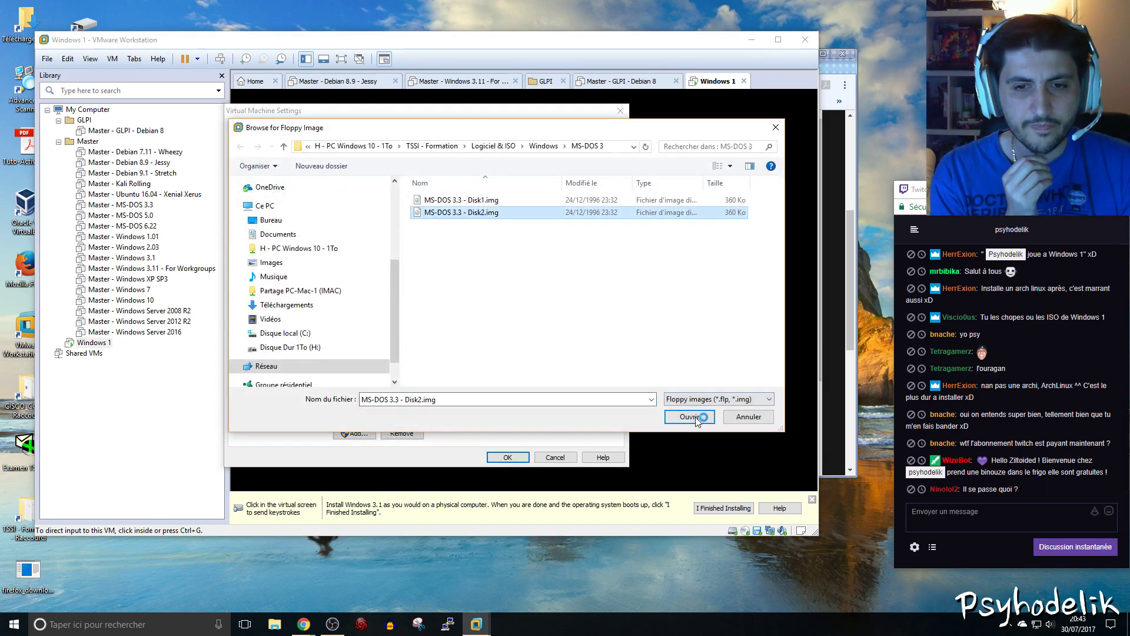
click(690, 417)
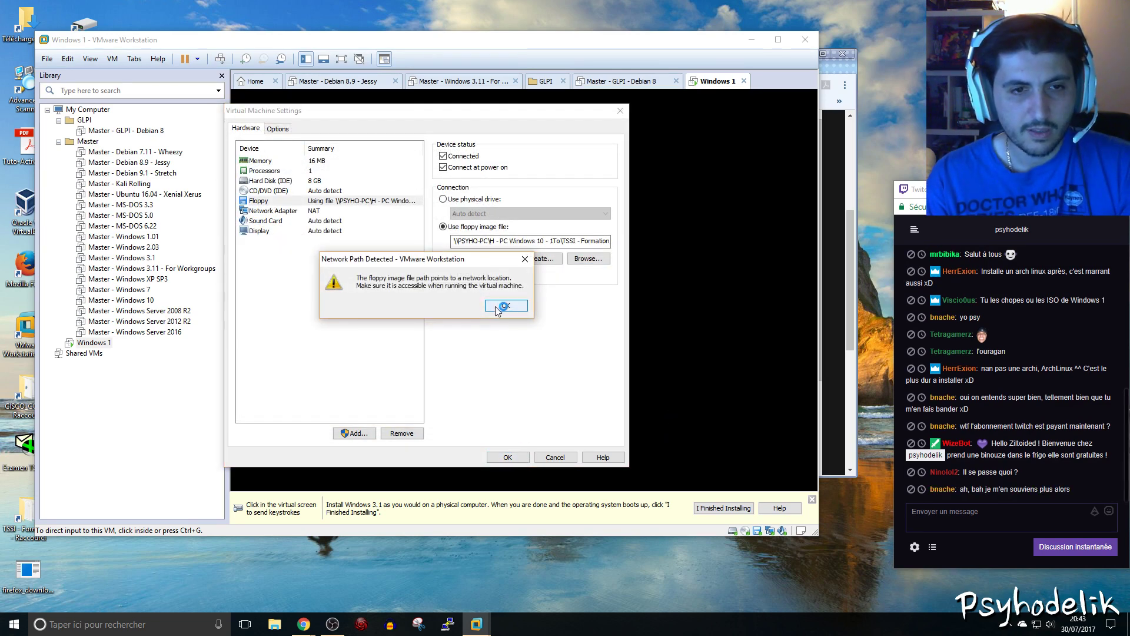
click(496, 310)
click(496, 310)
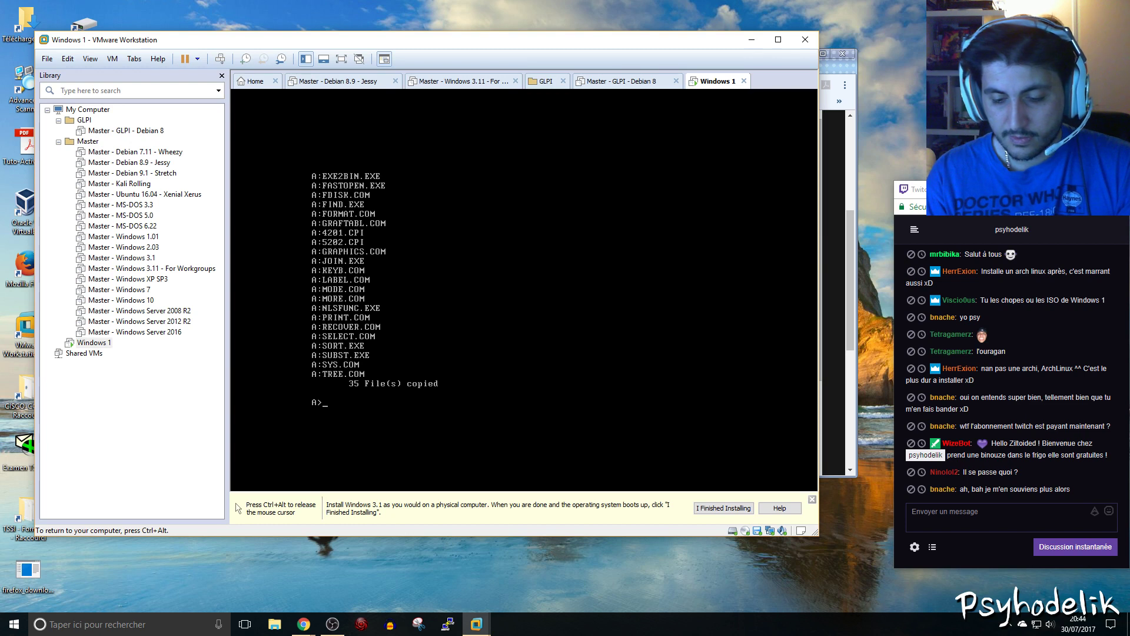
Copy all files from the second MS-DOS floppy to the hard disk with copy a:*.* c:.
text(copy)
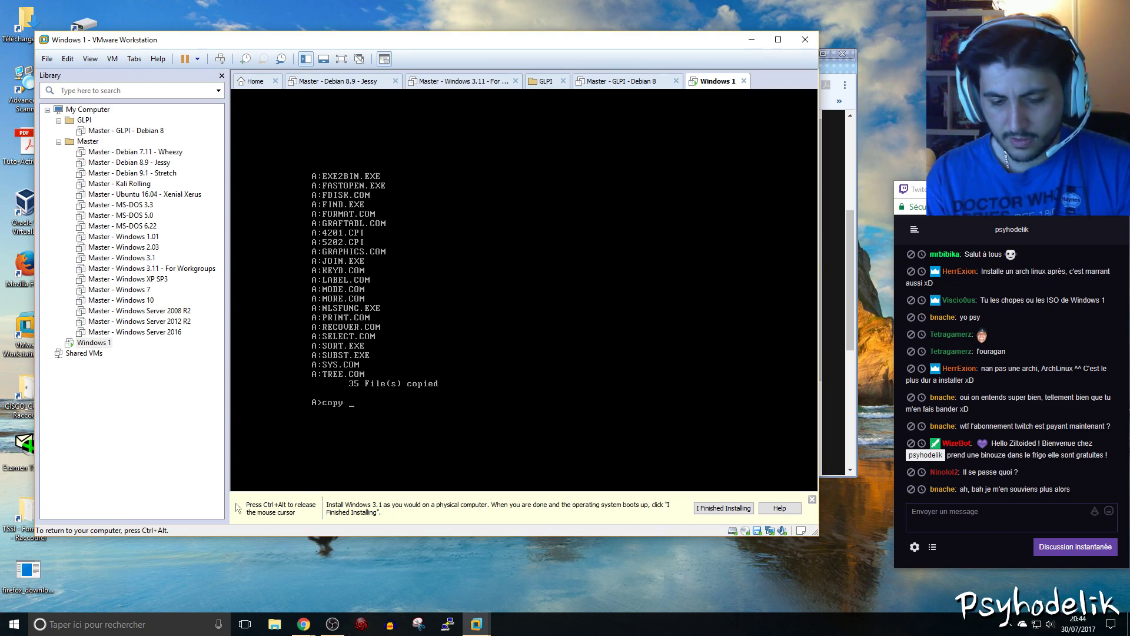
text( a:)
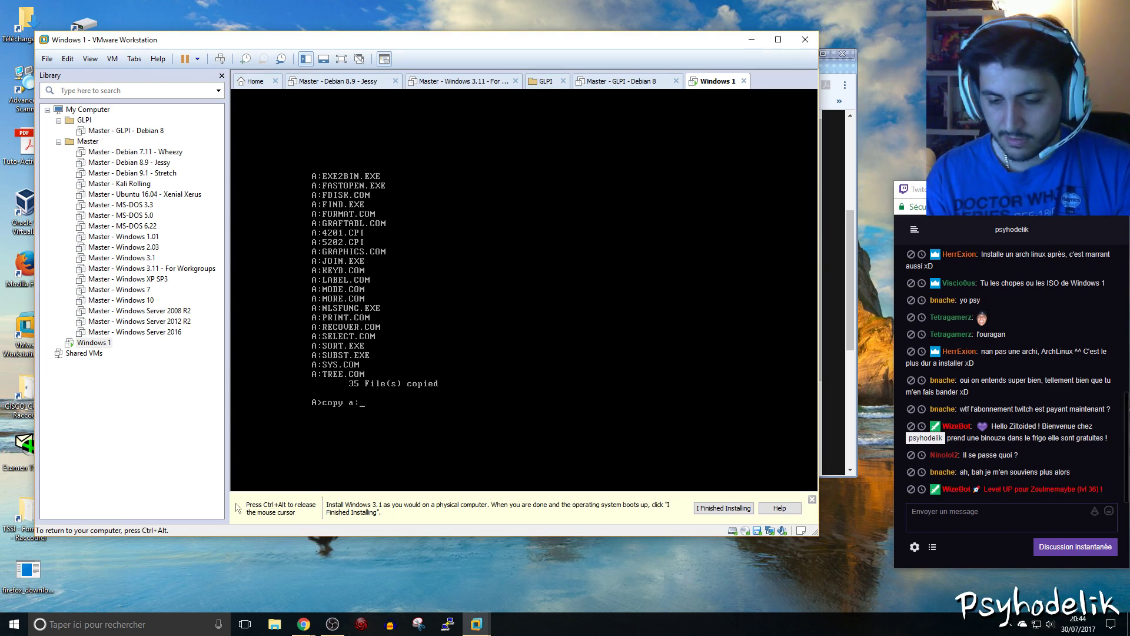
text(*)
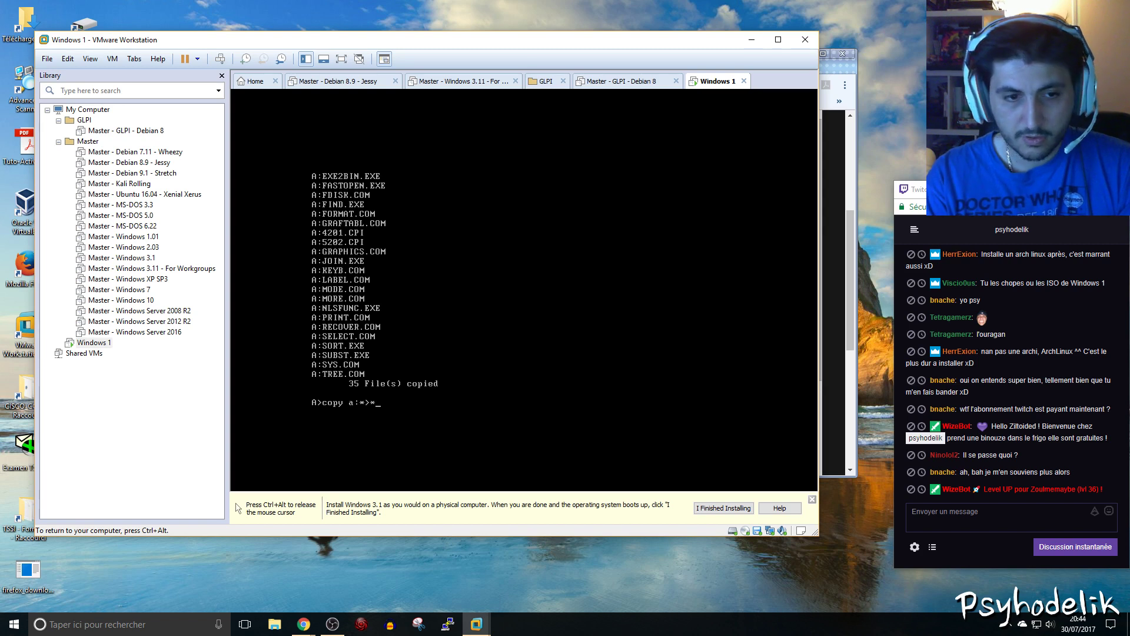
key(BackSpace)
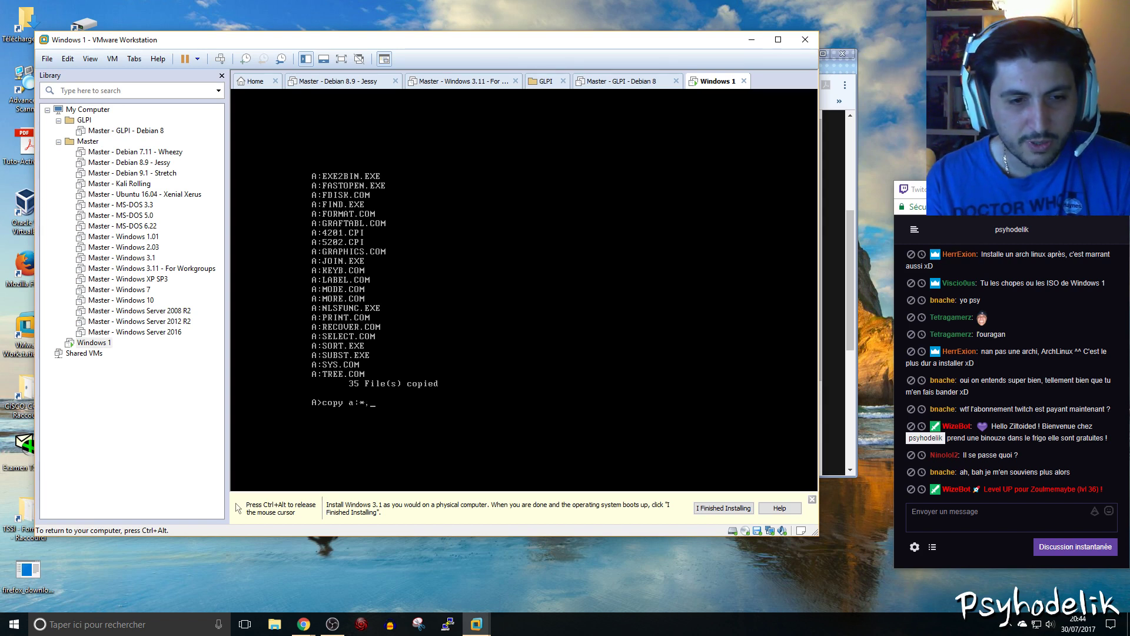
text(.*)
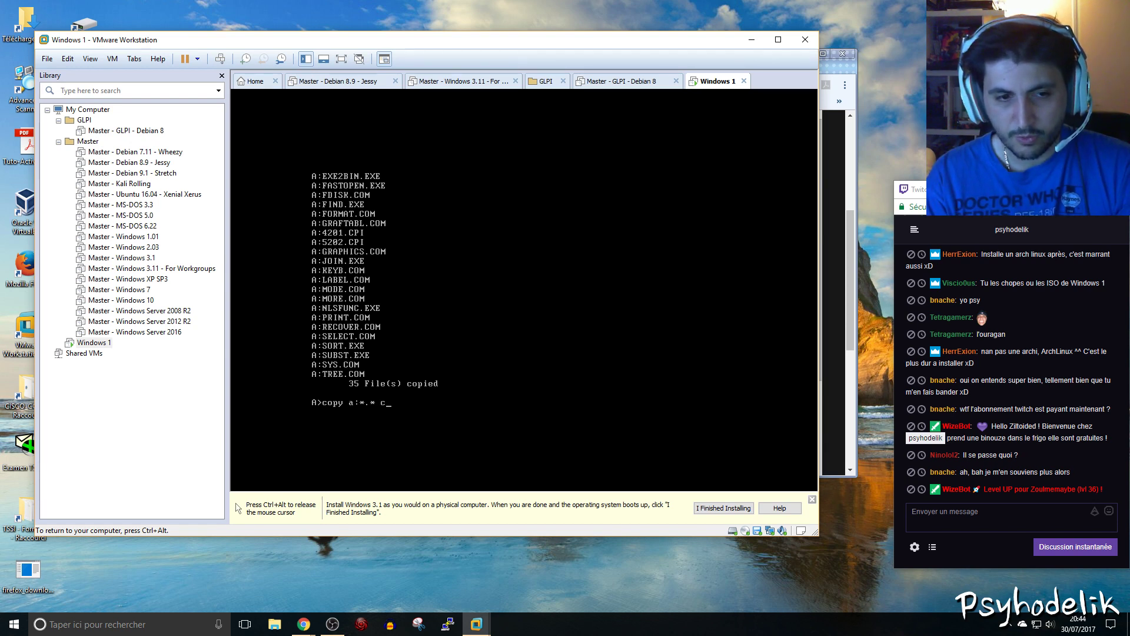
text( c:)
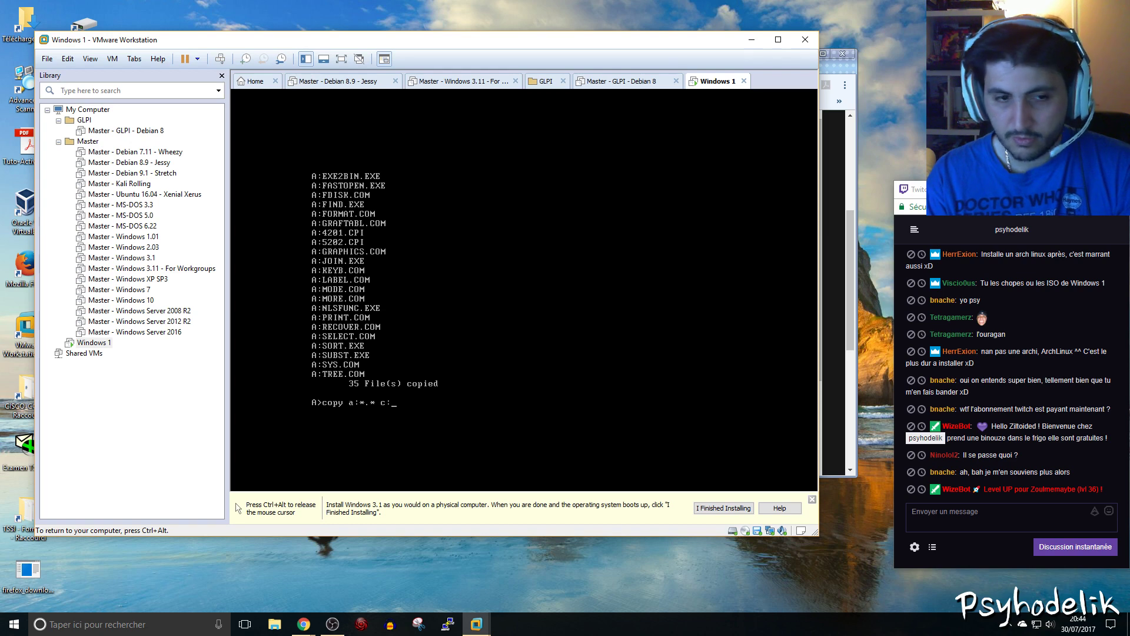
key(Return)
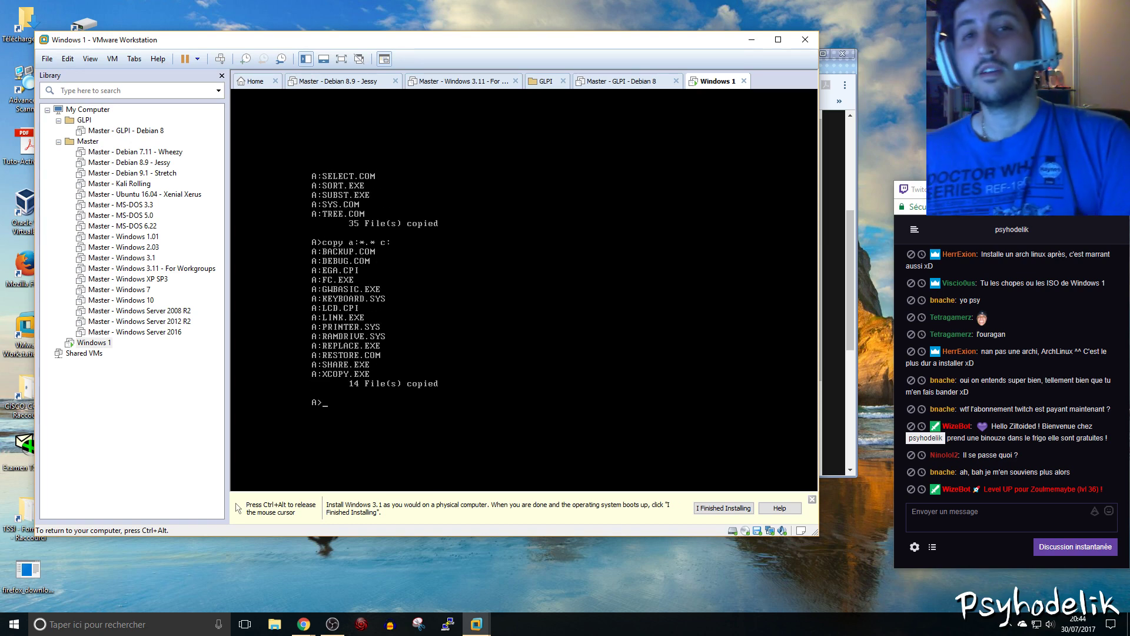
Disconnect the virtual floppy drive and restart the guest operating system of the Windows 1 virtual machine.
key(ctrl+alt)
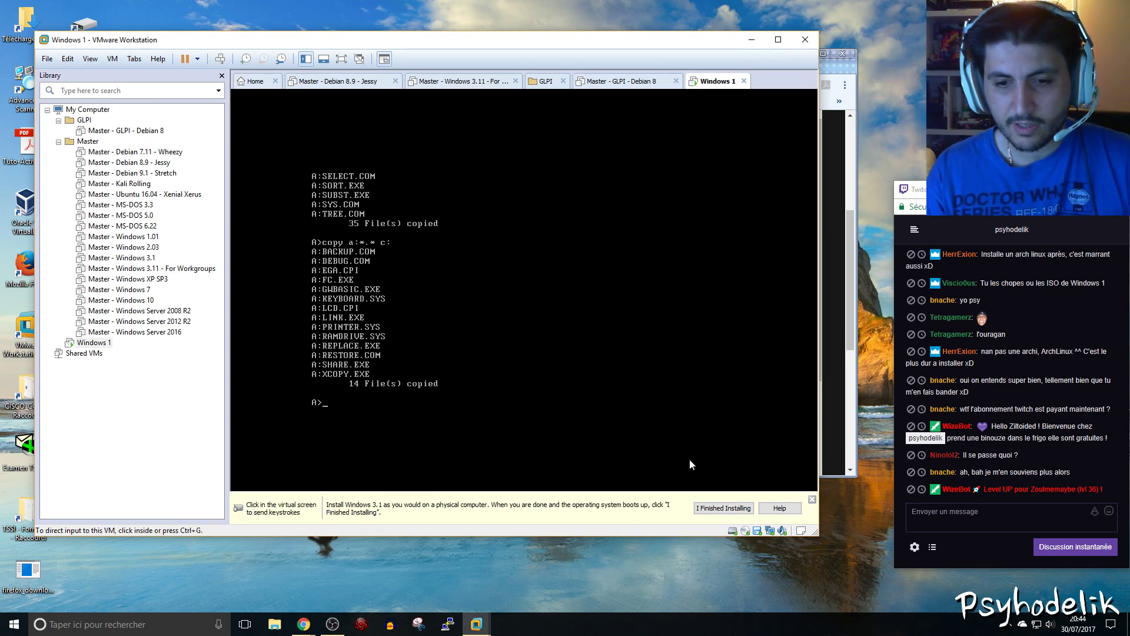
click(758, 530)
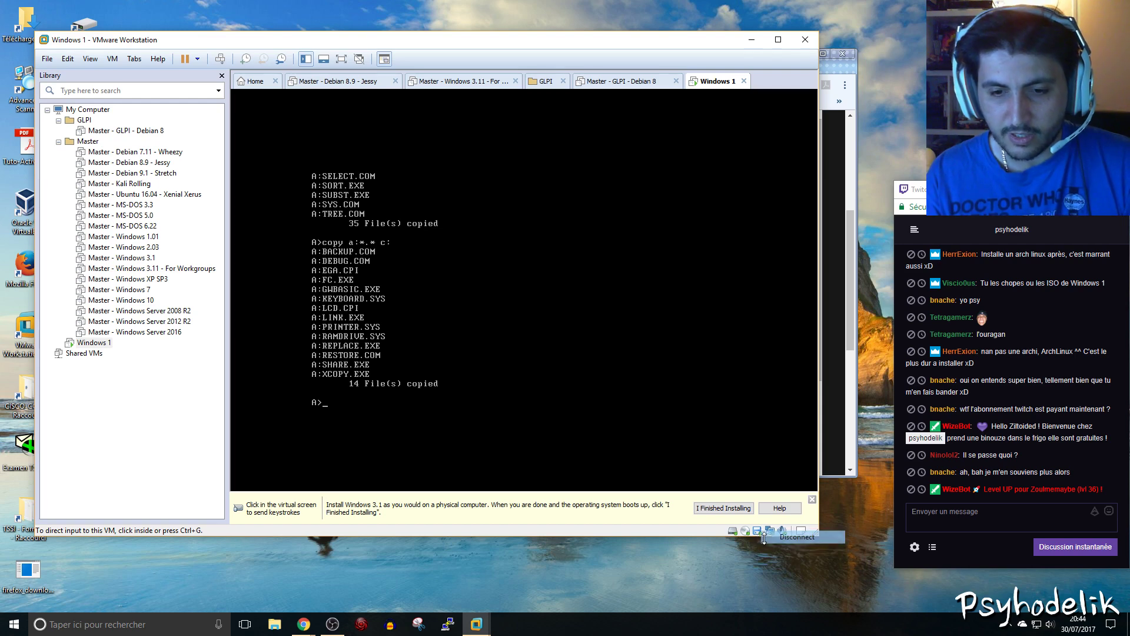
click(765, 537)
key(ctrl+alt)
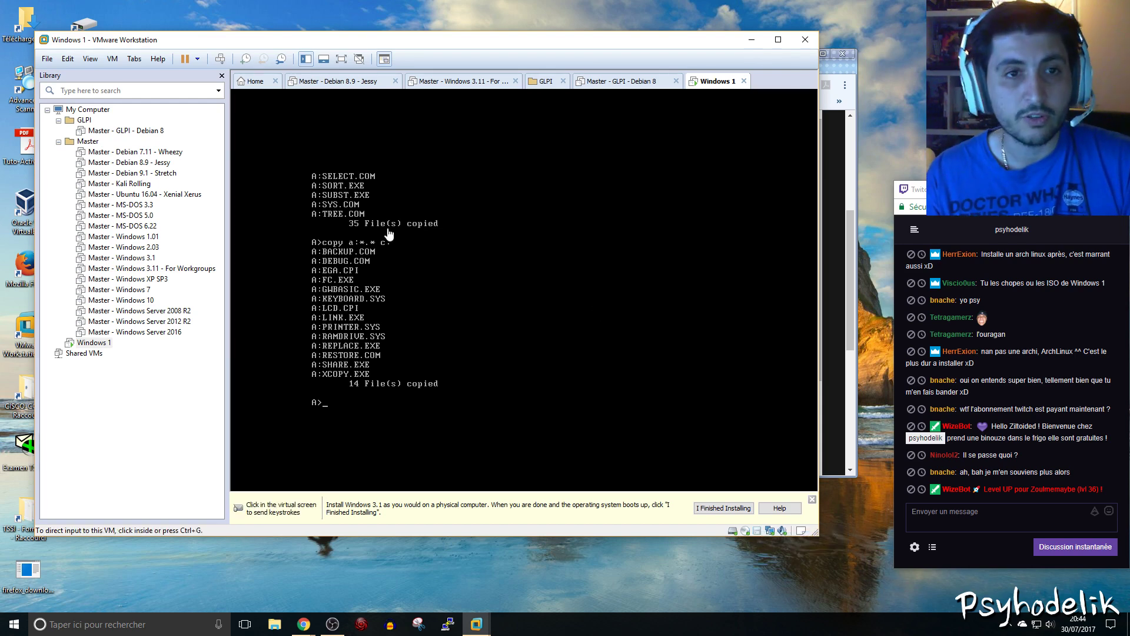
right_click(709, 85)
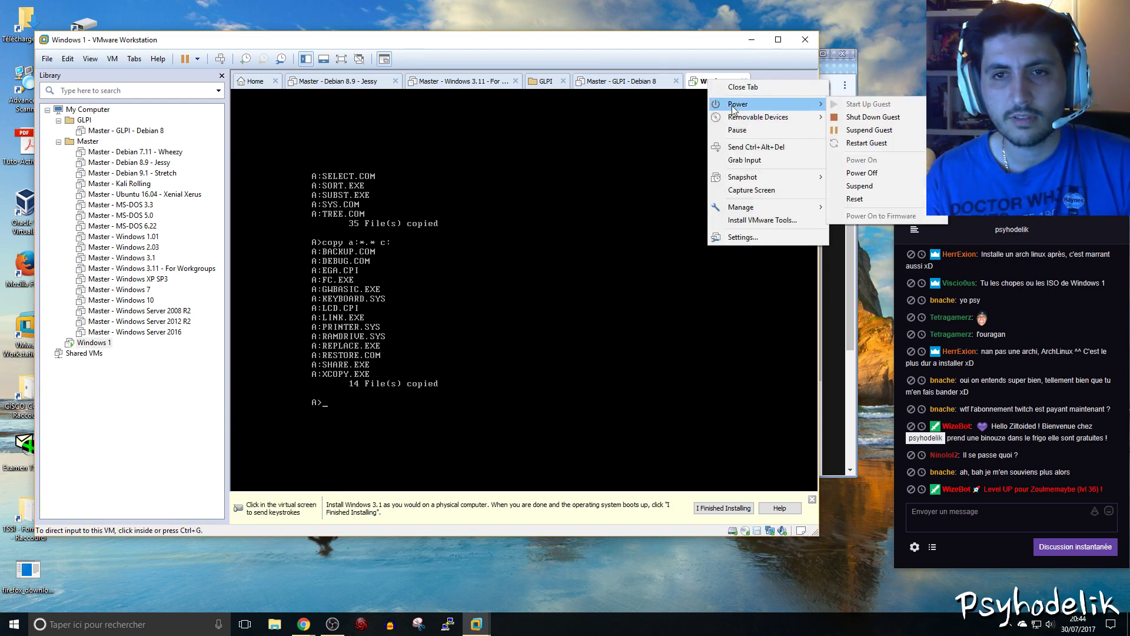
mouse_move(819, 104)
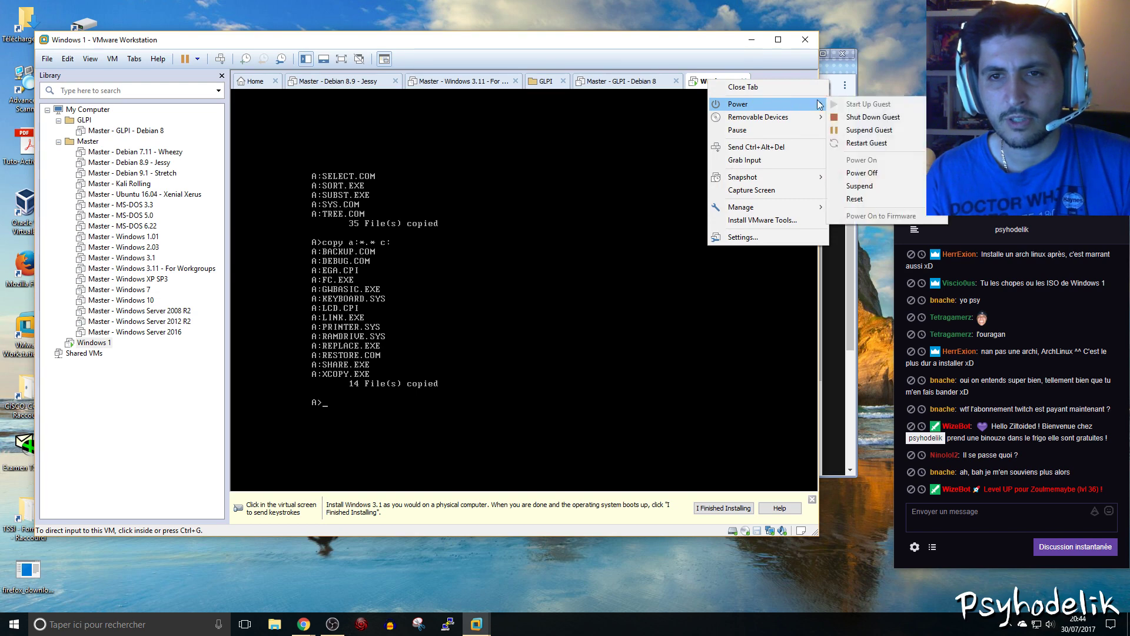
click(849, 145)
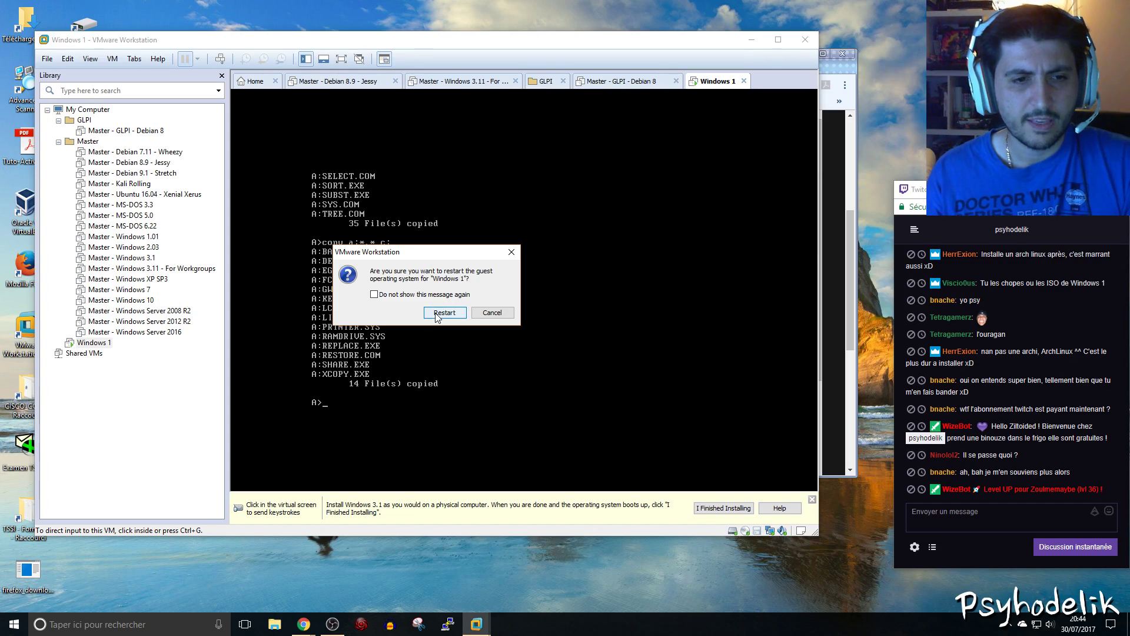
click(445, 313)
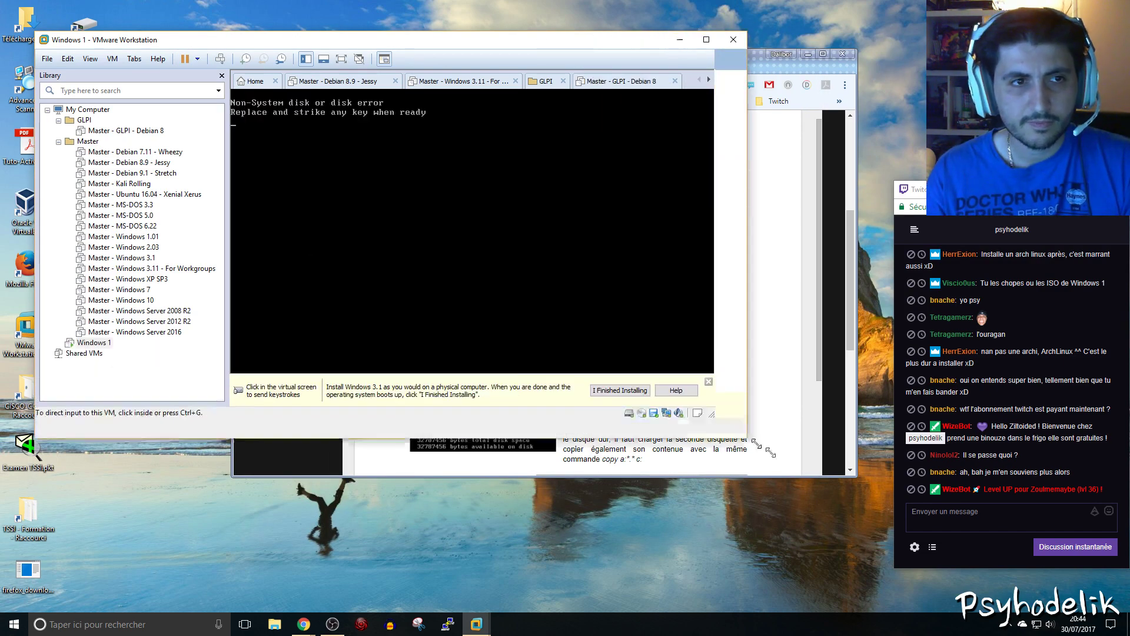
Retry the boot in the virtual machine and disconnect its floppy drive again.
click(673, 364)
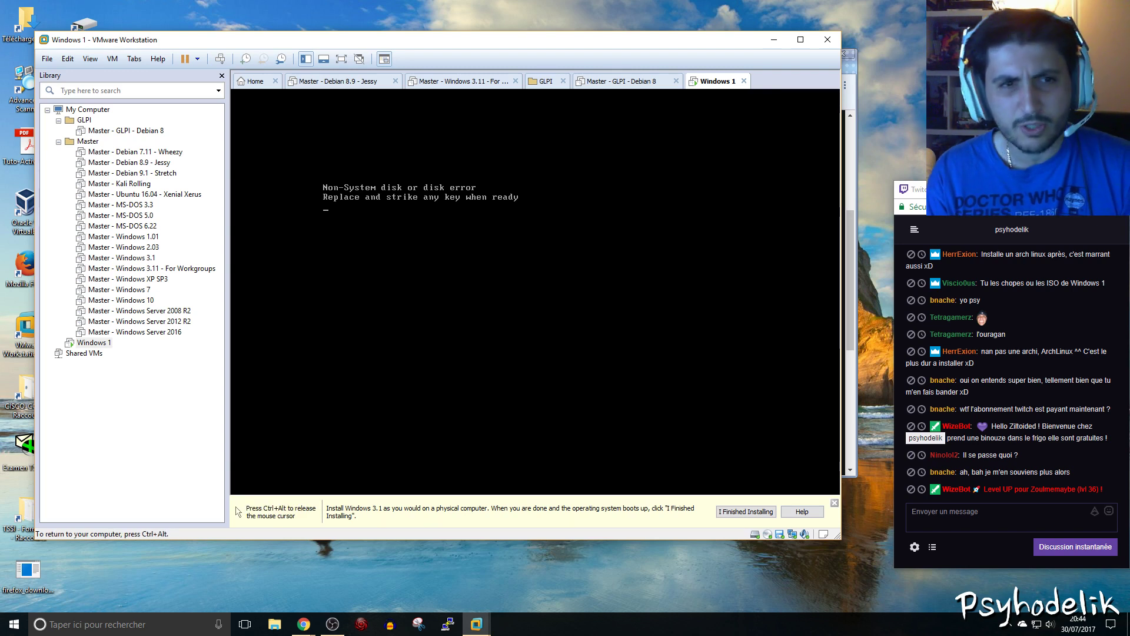
key(Return)
key(ctrl+alt)
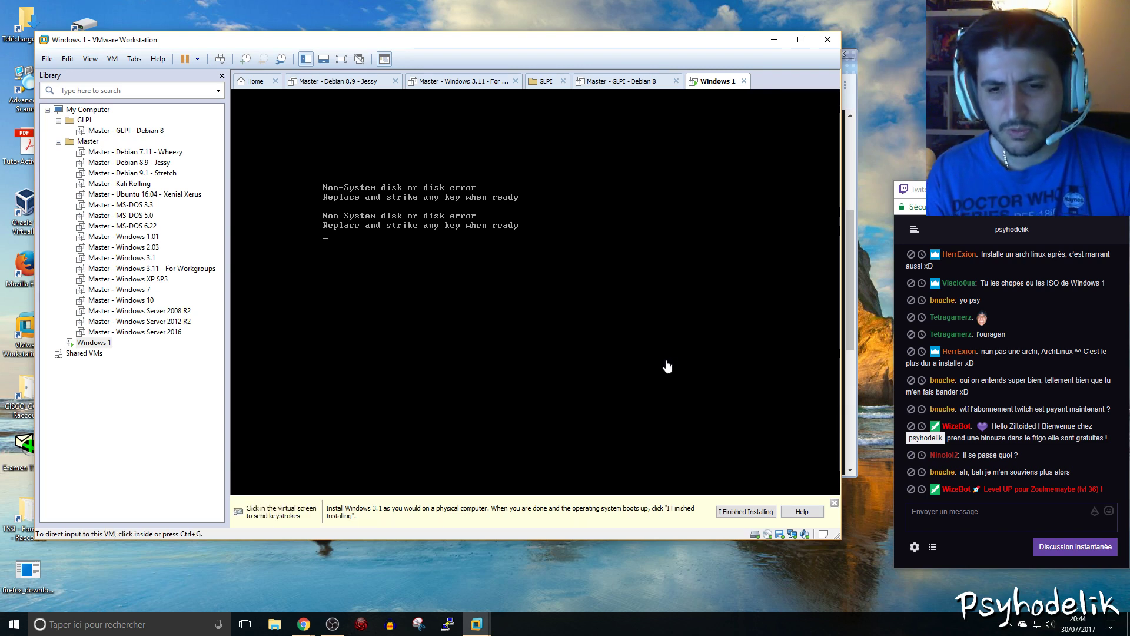
click(781, 537)
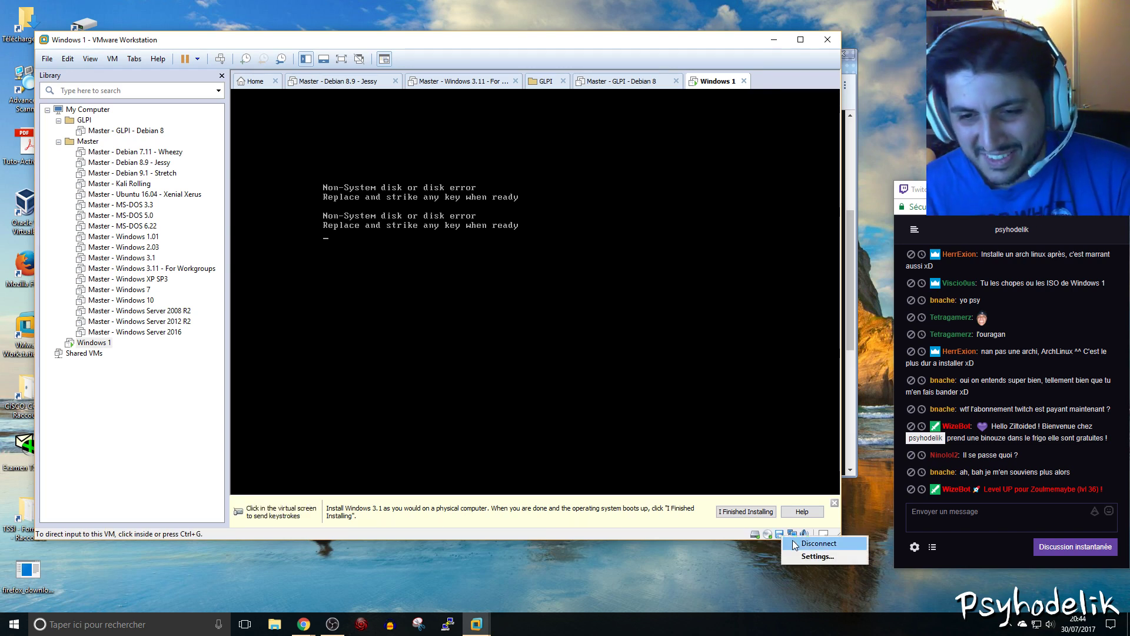
click(784, 535)
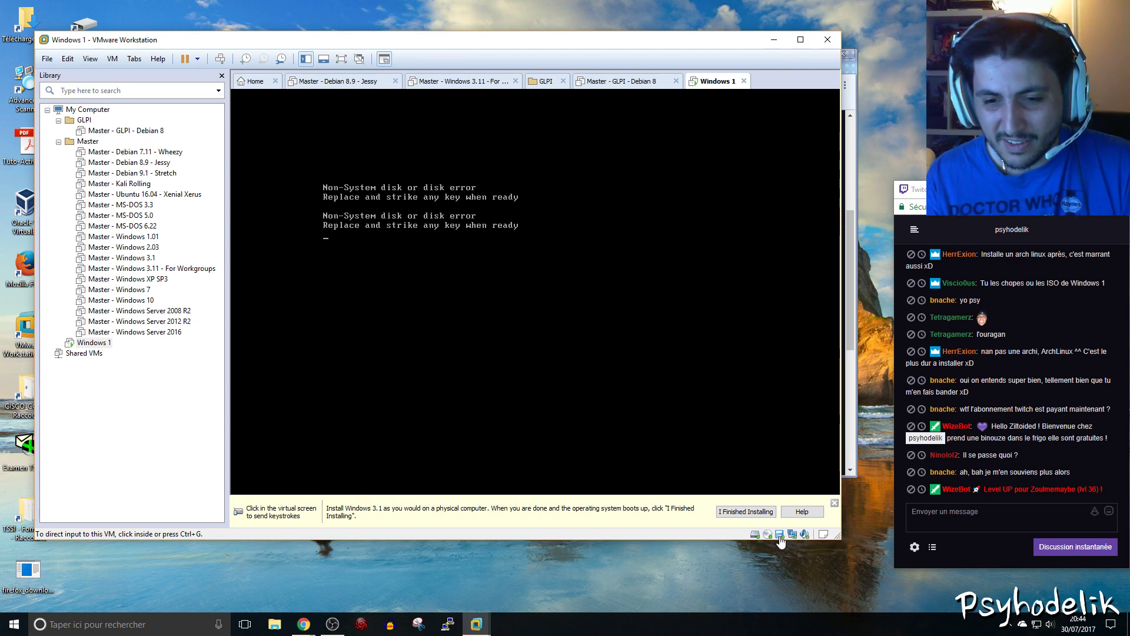
click(780, 535)
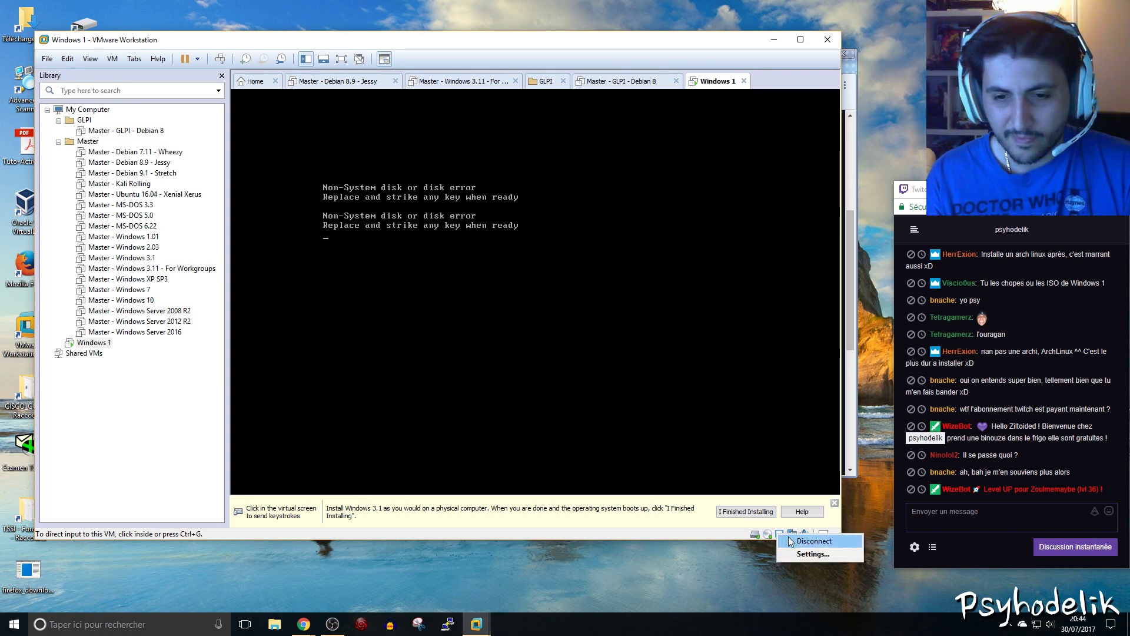
click(813, 541)
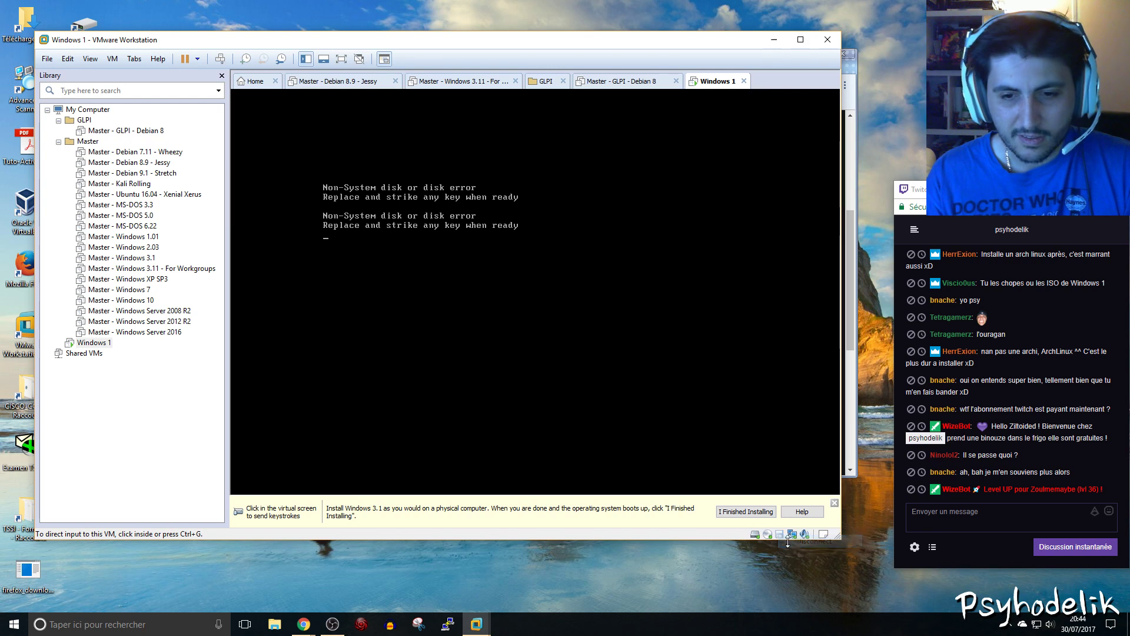
Boot MS-DOS from the hard disk, keeping the current date and time, and list drive C's files with dir.
click(732, 354)
key(Return)
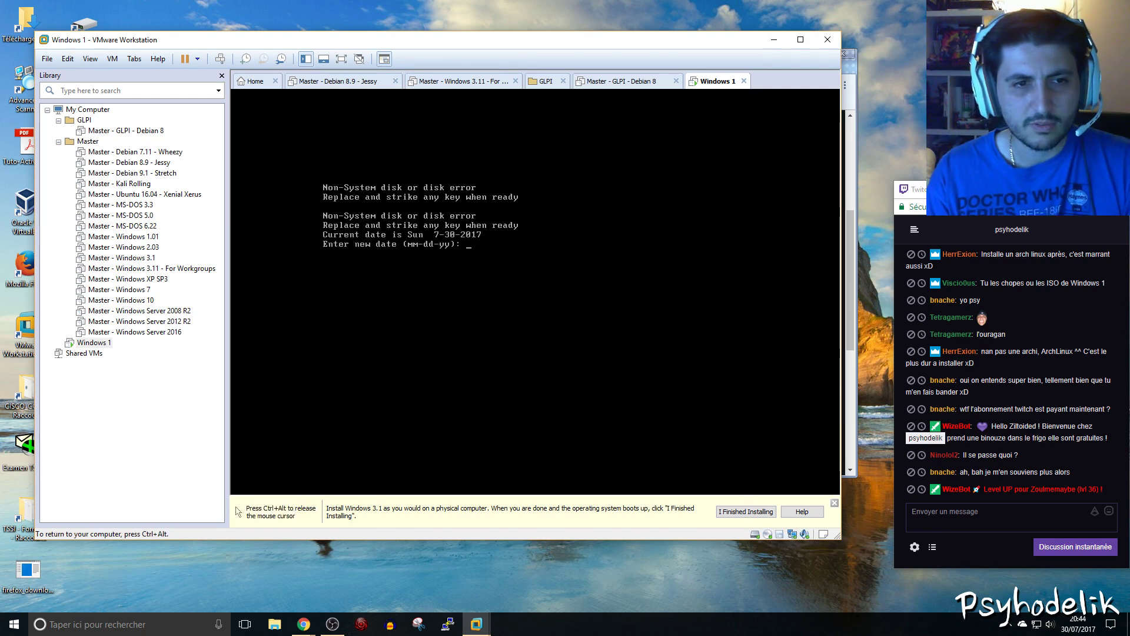
key(Return)
key(Return)
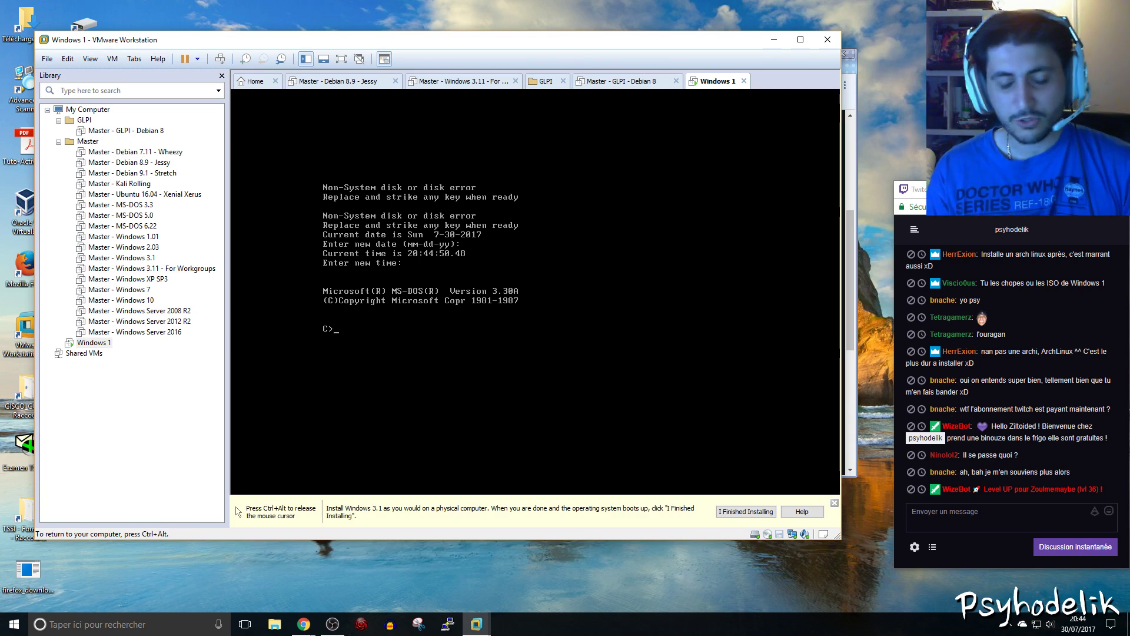
text(dir)
key(Return)
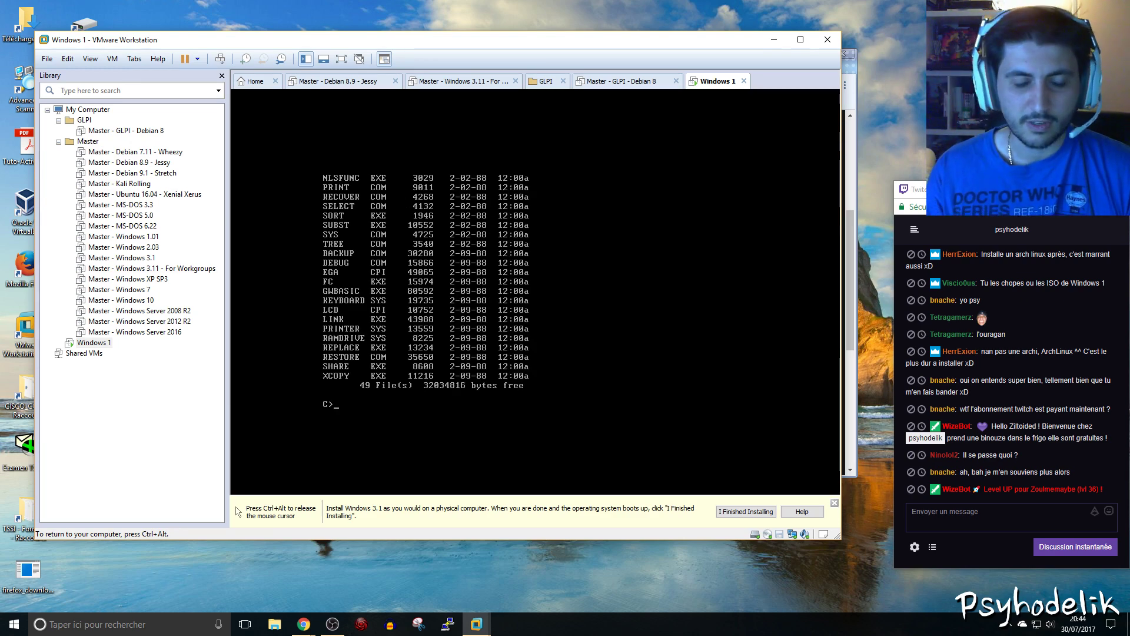
Browse for a new floppy image in the virtual floppy drive's settings and open the Windows 1 folder.
key(ctrl+alt)
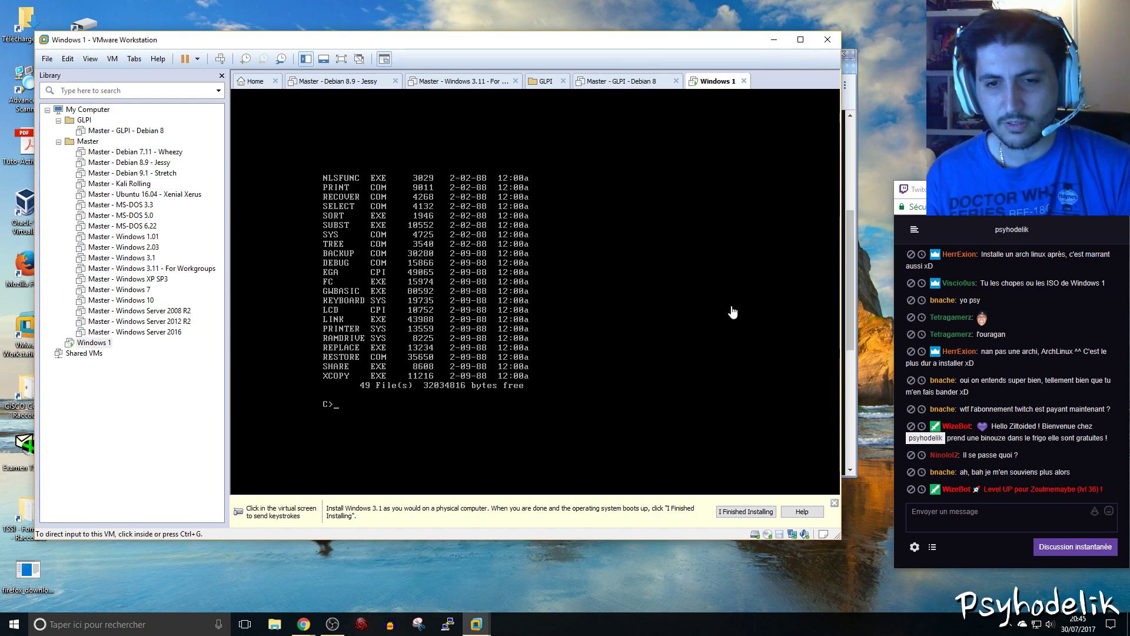
click(779, 536)
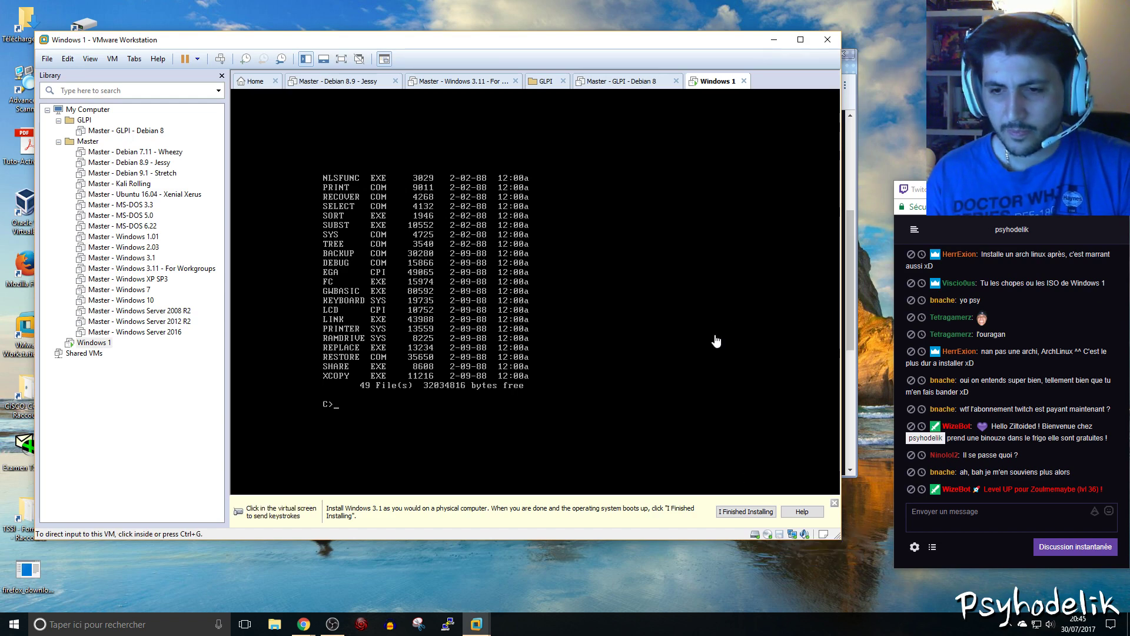
click(804, 558)
click(599, 260)
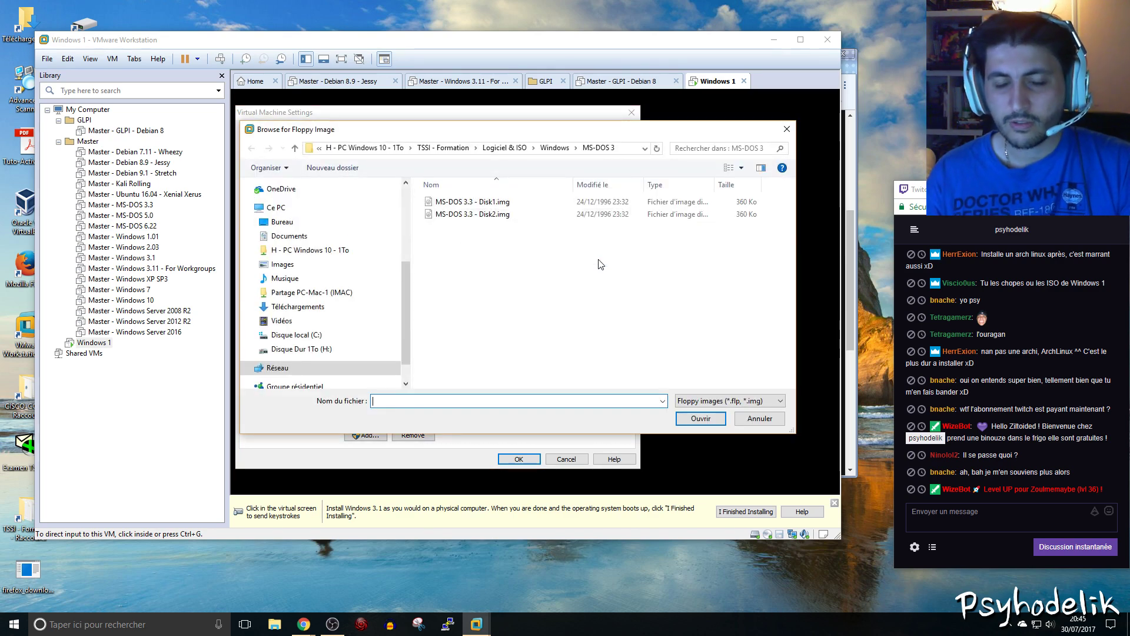
click(550, 149)
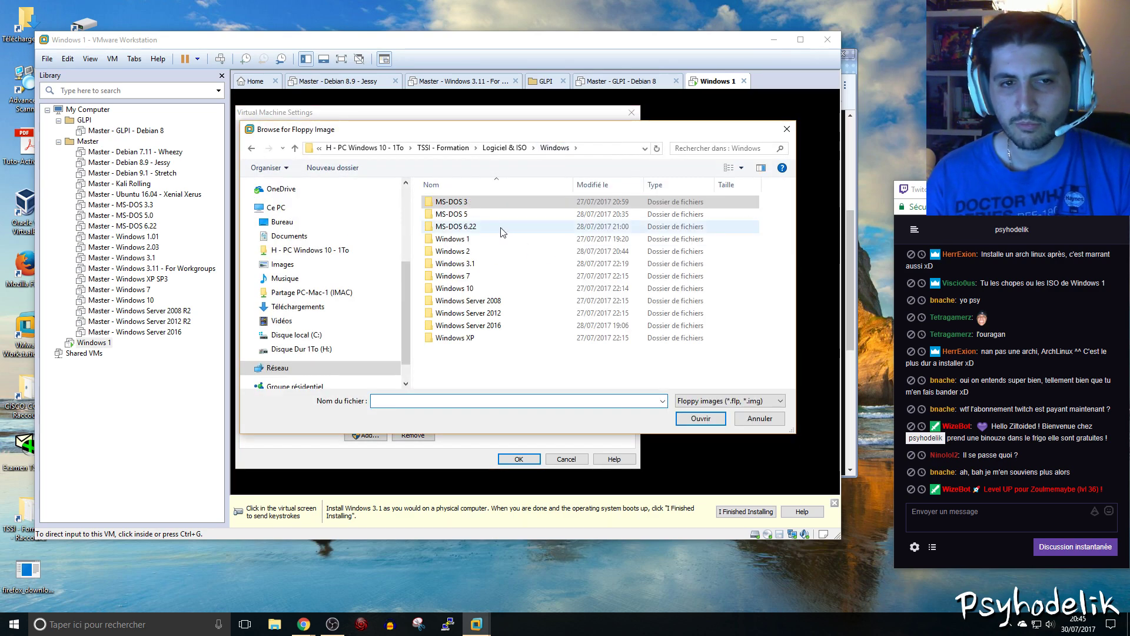
double_click(480, 239)
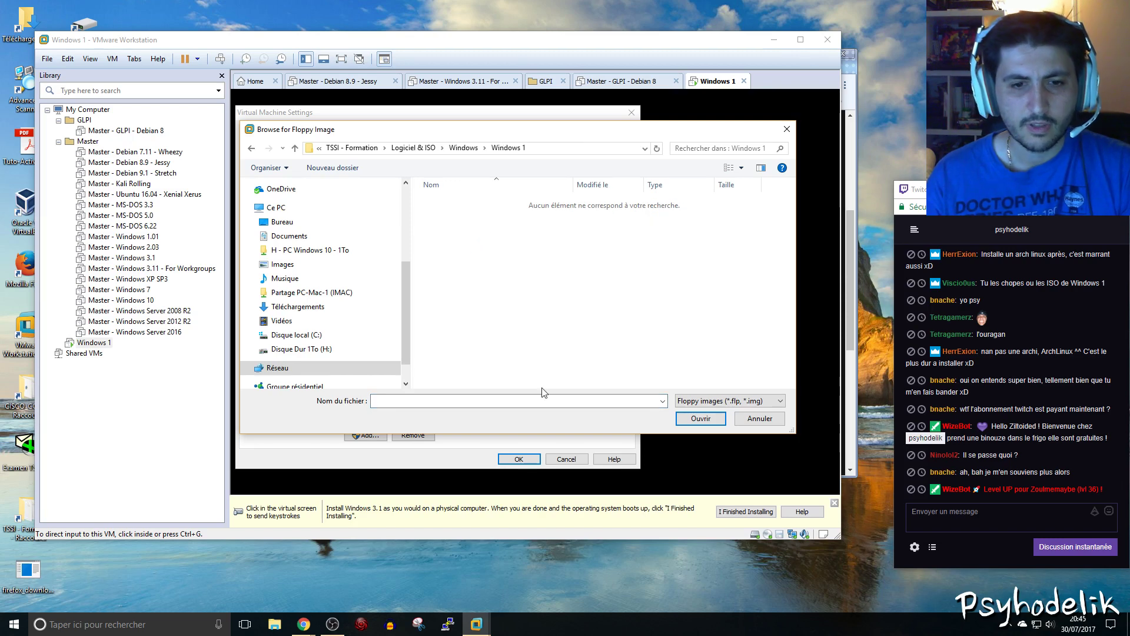
Show all file types, set win101.ima as the floppy image, and accept the settings with the network path.
click(728, 401)
click(706, 422)
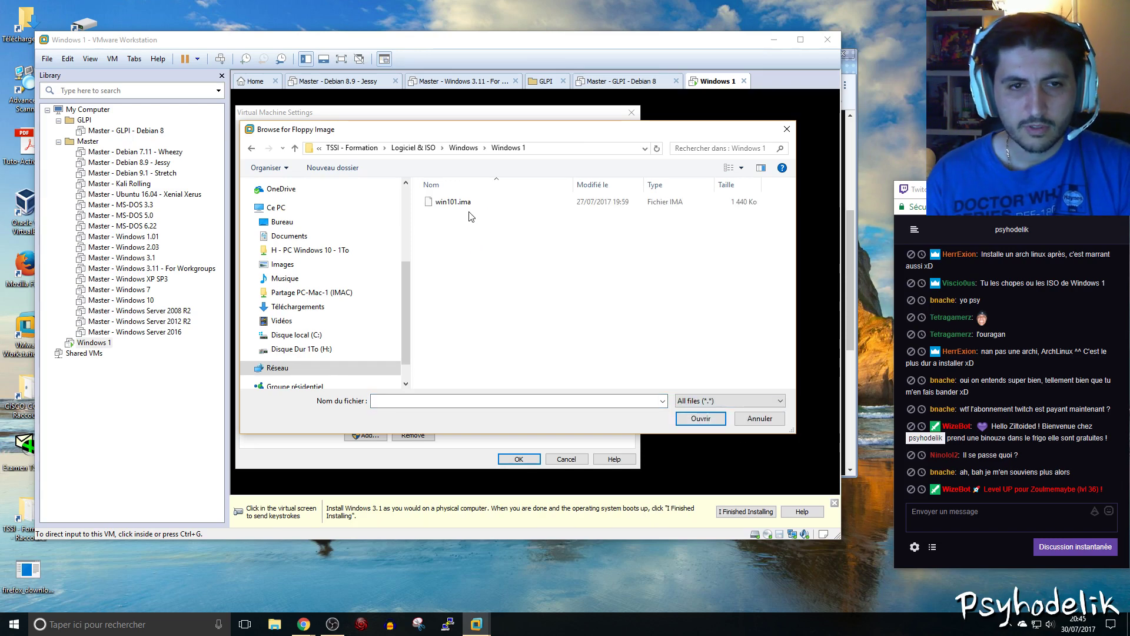
click(452, 202)
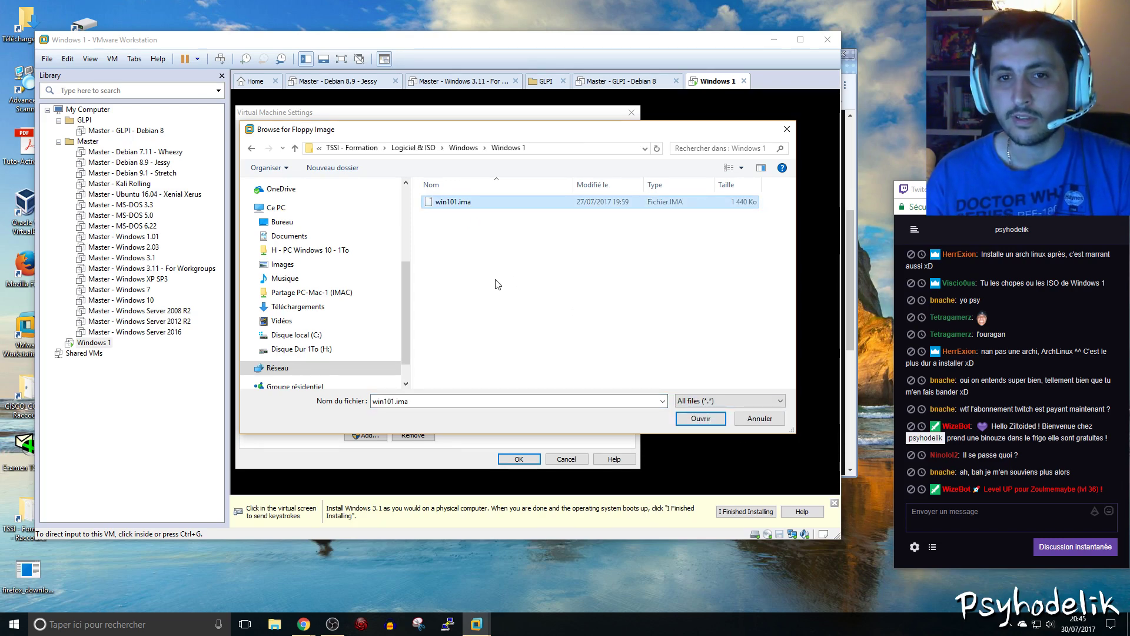
click(699, 419)
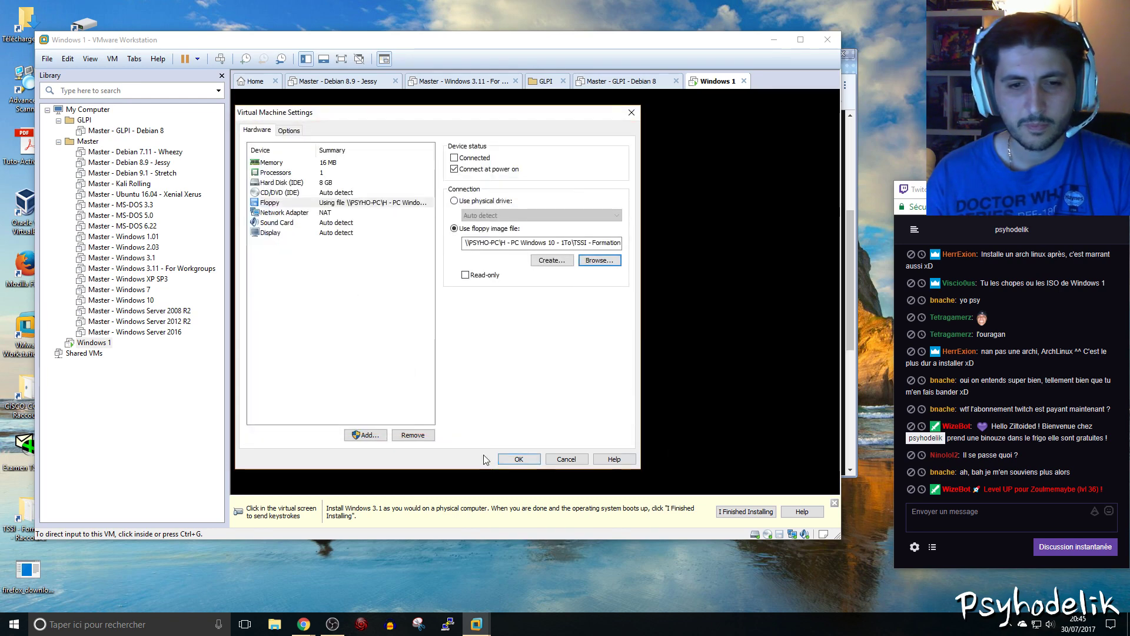
click(520, 462)
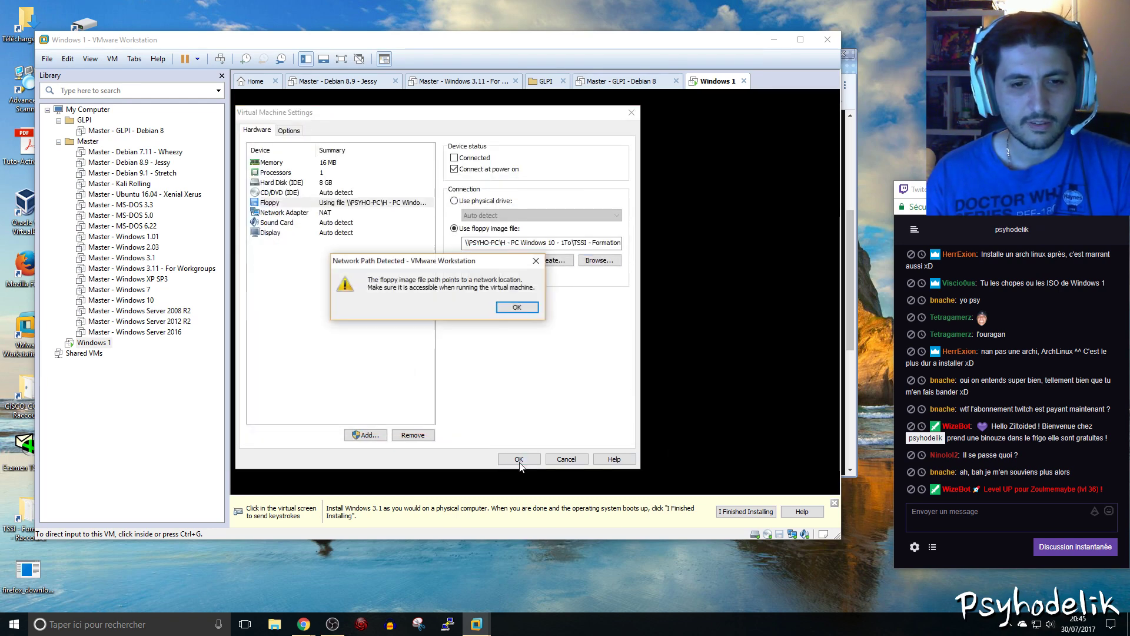
click(516, 307)
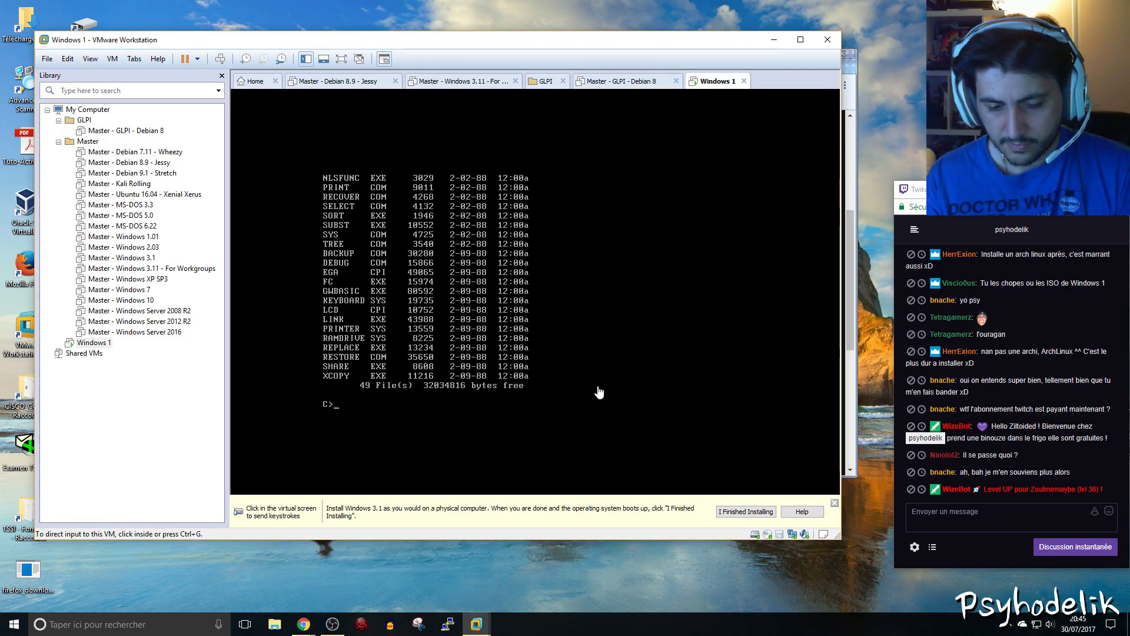
Switch to drive A in the MS-DOS guest and try to list its files with dir.
click(599, 392)
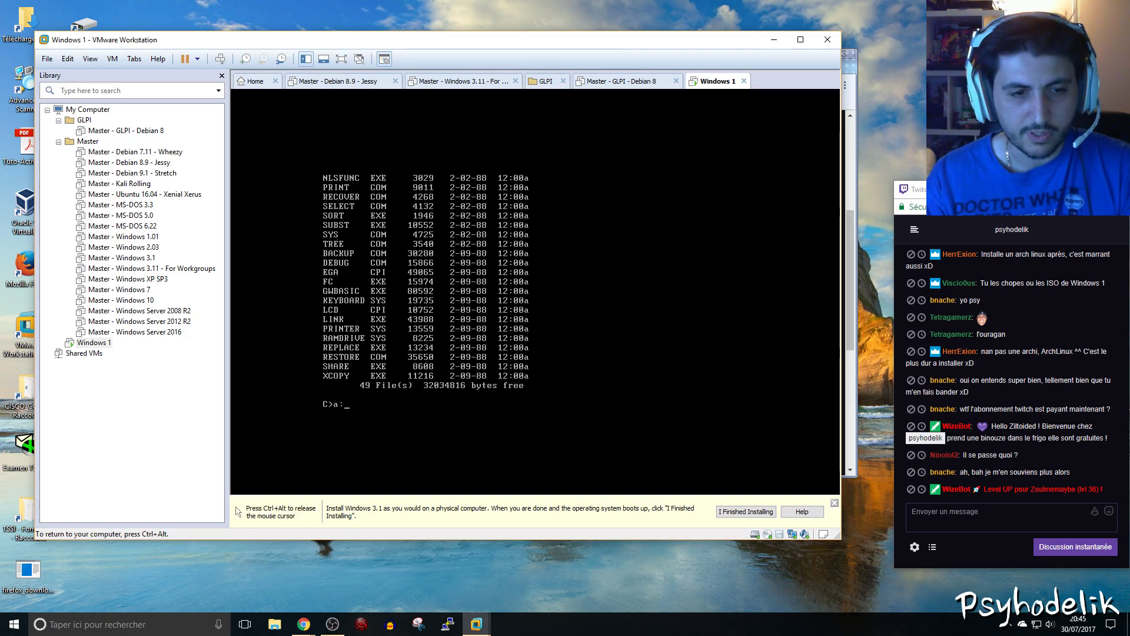
text(a:)
key(Return)
text(dir)
key(Return)
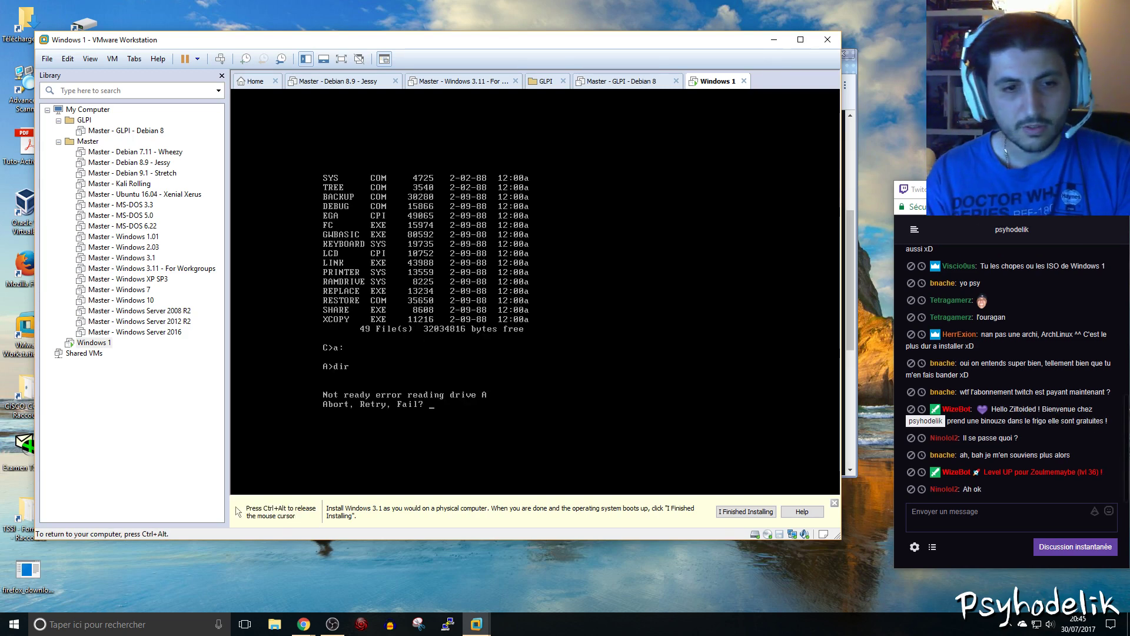
key(Return)
key(Return)
key(Return)
key(Return)
key(Return)
key(Return)
key(Return)
key(Return)
key(Return)
key(Return)
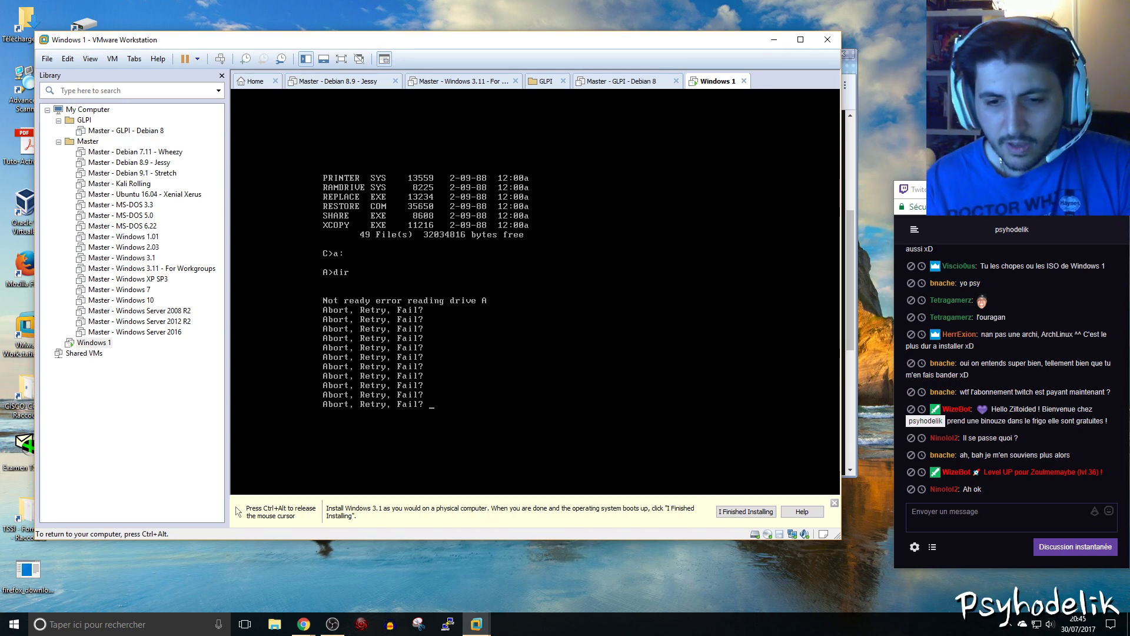
Connect the virtual floppy drive and retry the failed read to list drive A's files.
key(ctrl+alt)
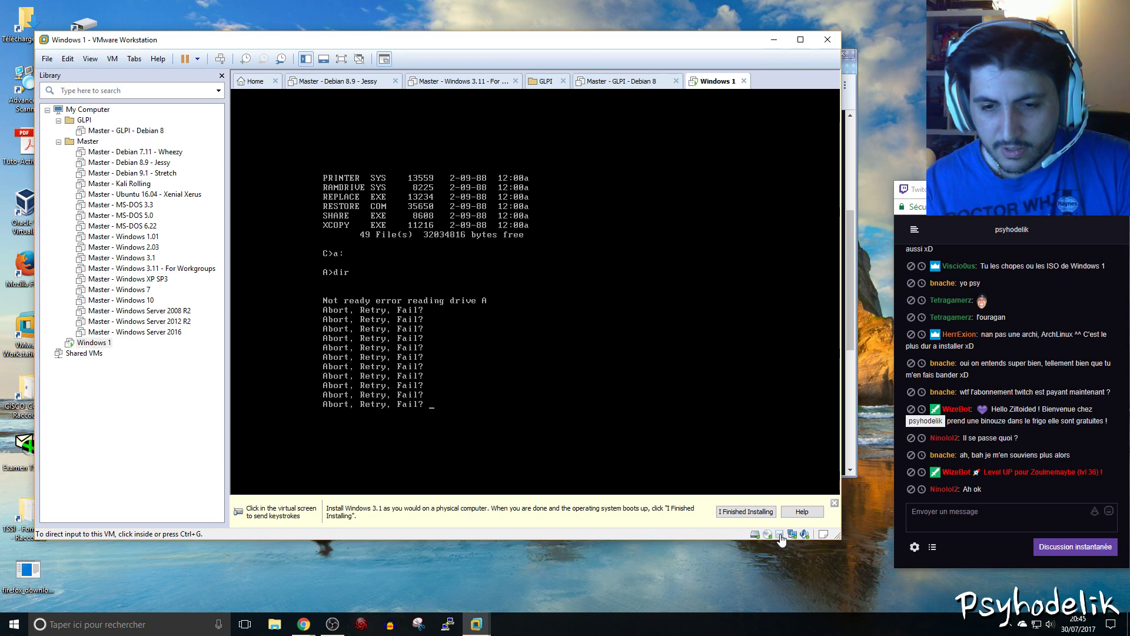
click(496, 346)
key(Return)
key(Return)
key(r)
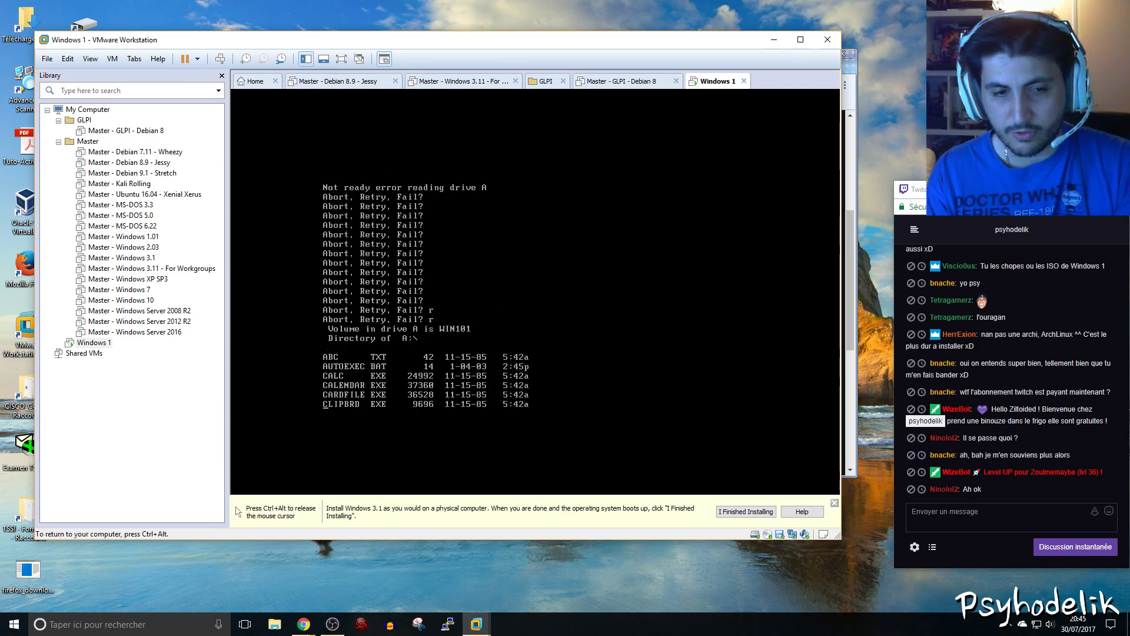
text(dir)
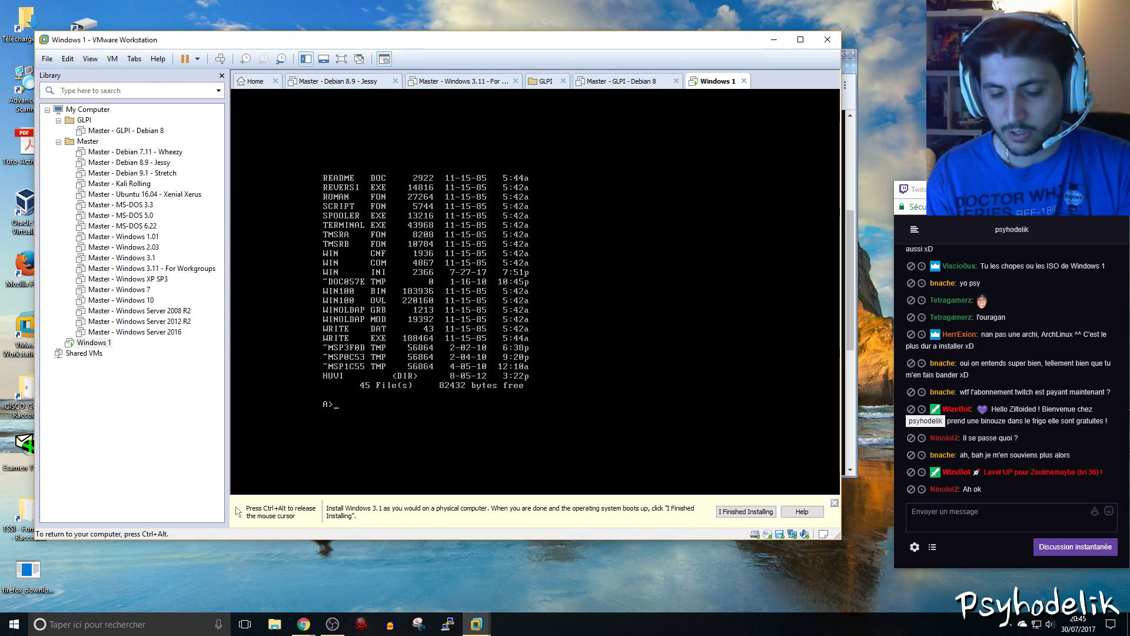
Copy all files from the Windows 1 floppy to the hard disk with copy a:*.* c:.
text(copy )
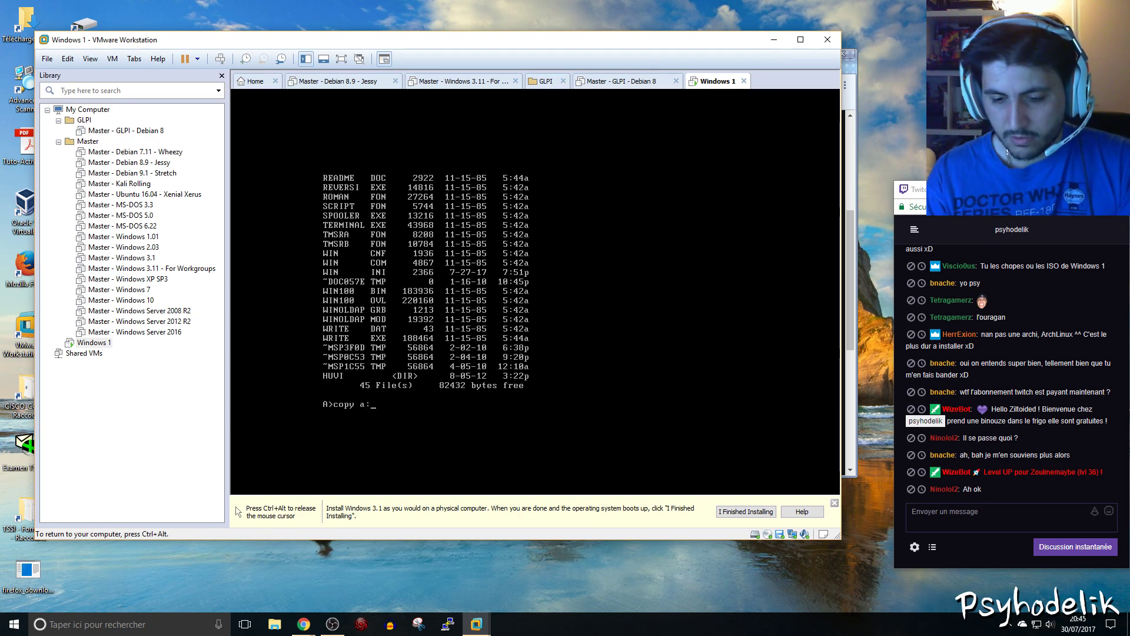
text(a:*)
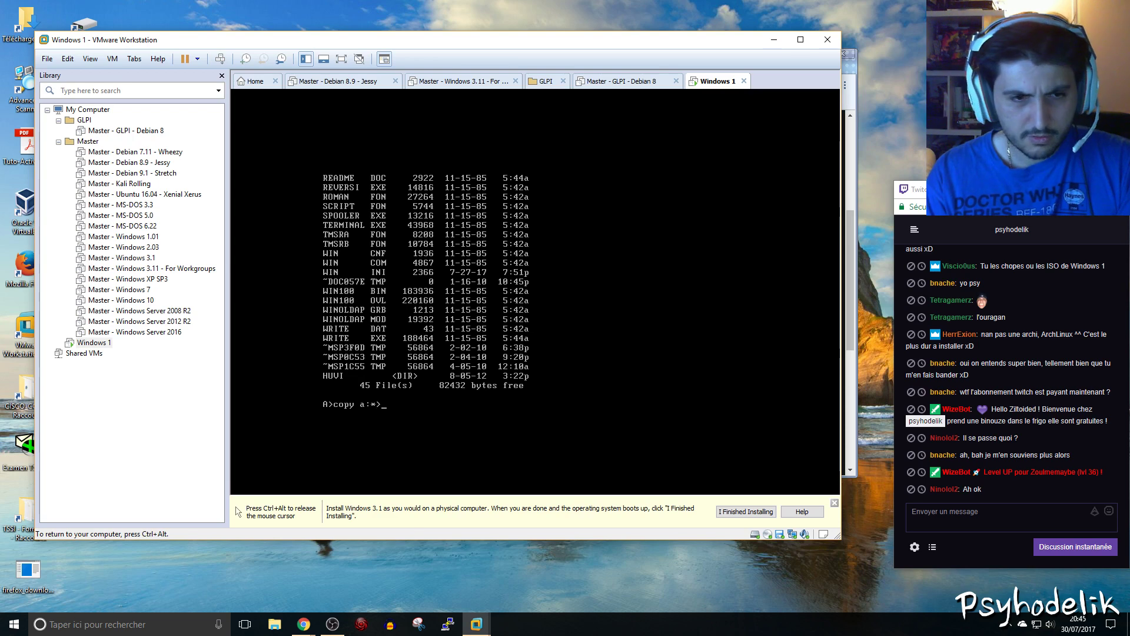
text(.* )
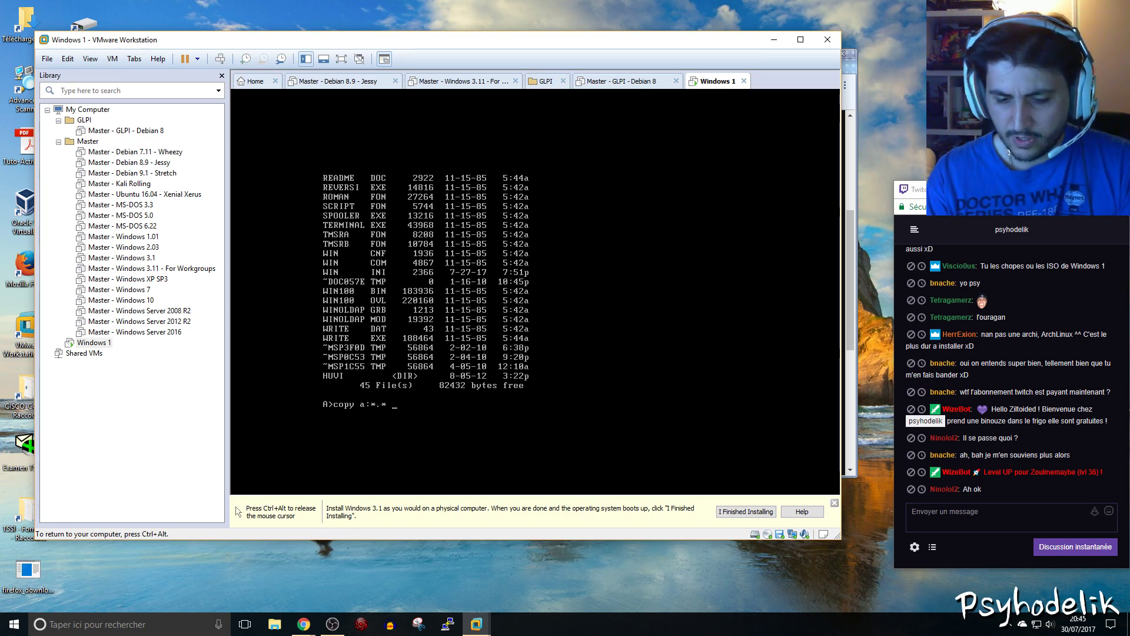
text(c;)
key(BackSpace)
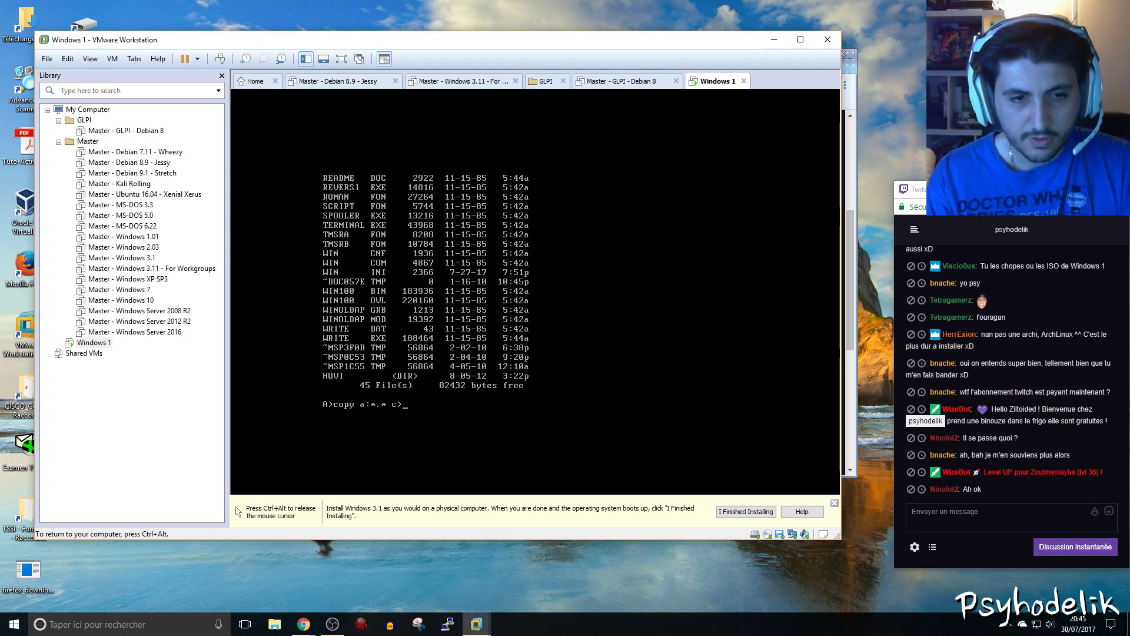
key(BackSpace)
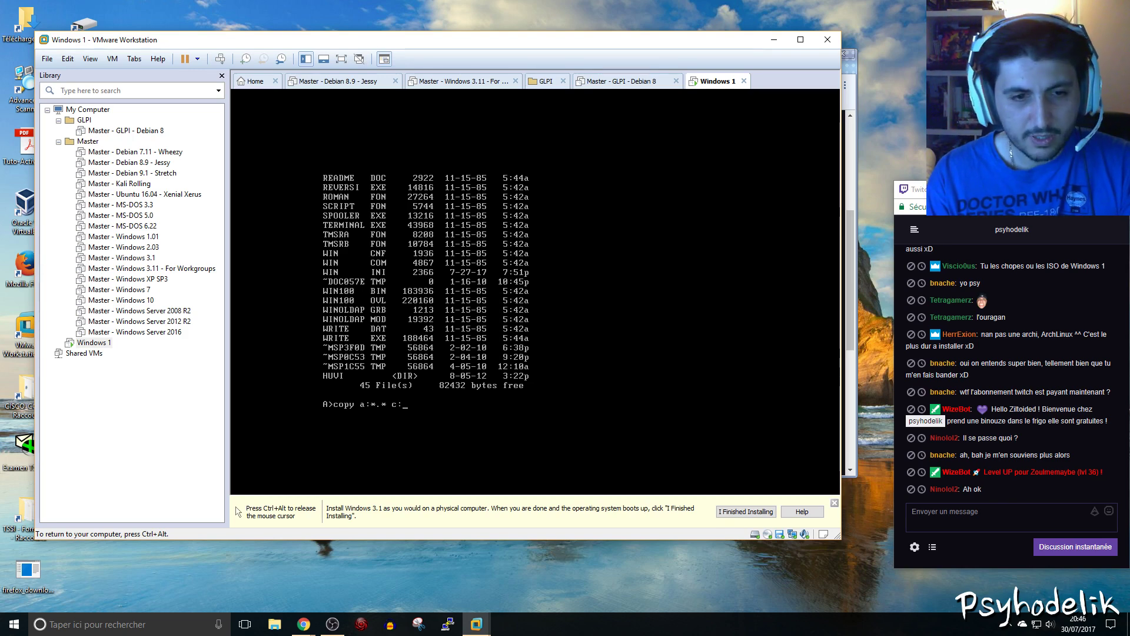
text(:)
key(Return)
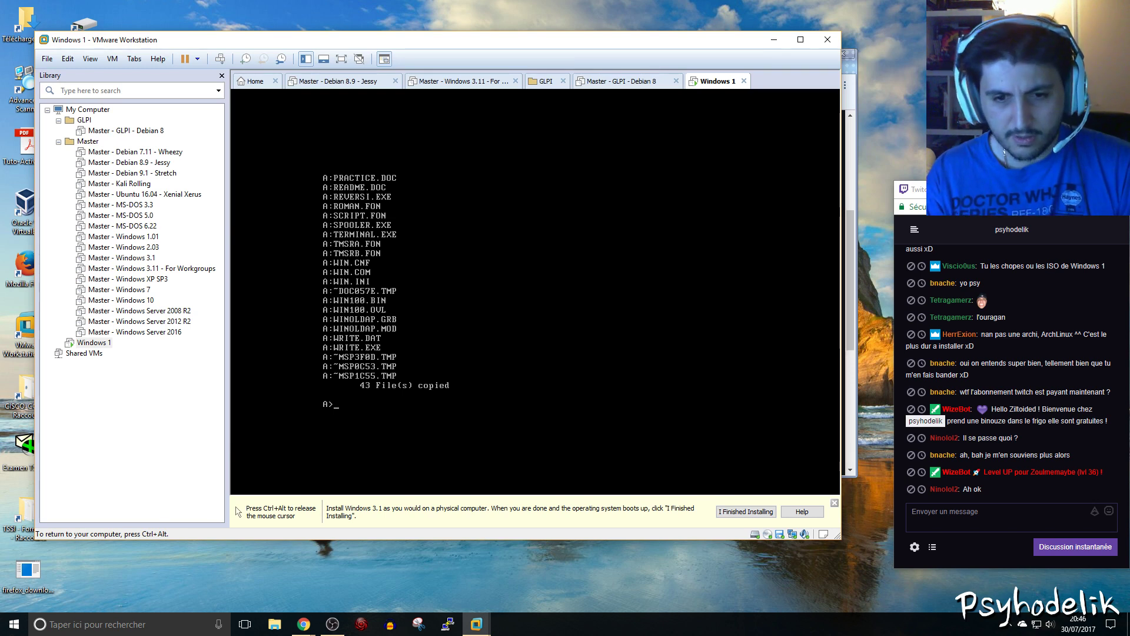
Disconnect the floppy drive holding win101.ima and restart the Windows 1 guest, returning input control to it.
key(ctrl+alt)
click(779, 536)
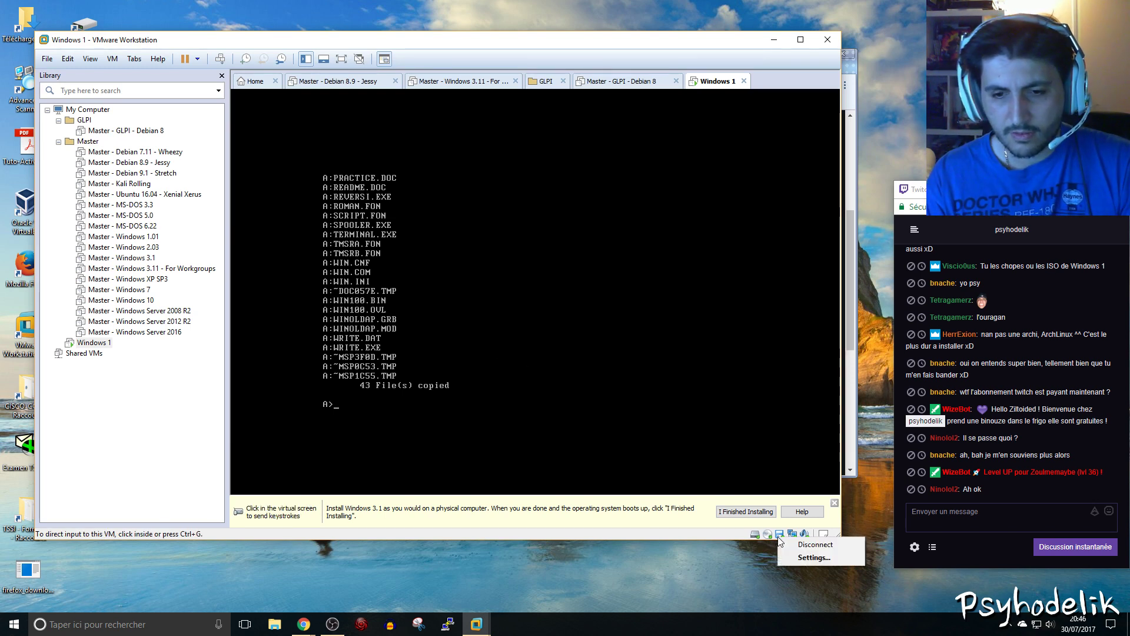
click(780, 535)
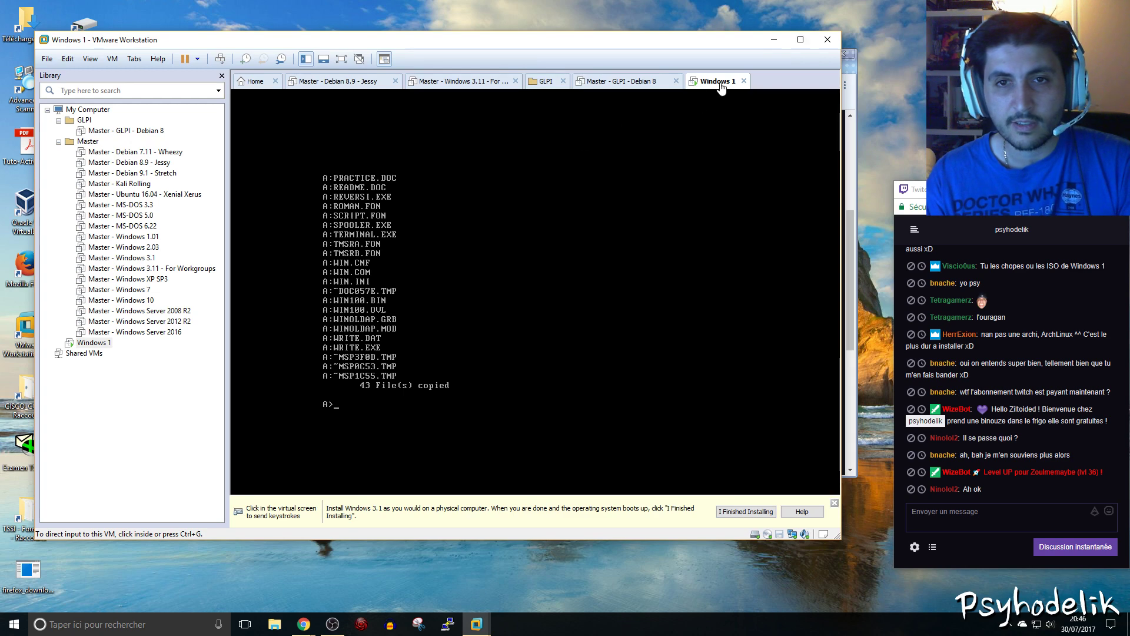
right_click(721, 87)
mouse_move(759, 107)
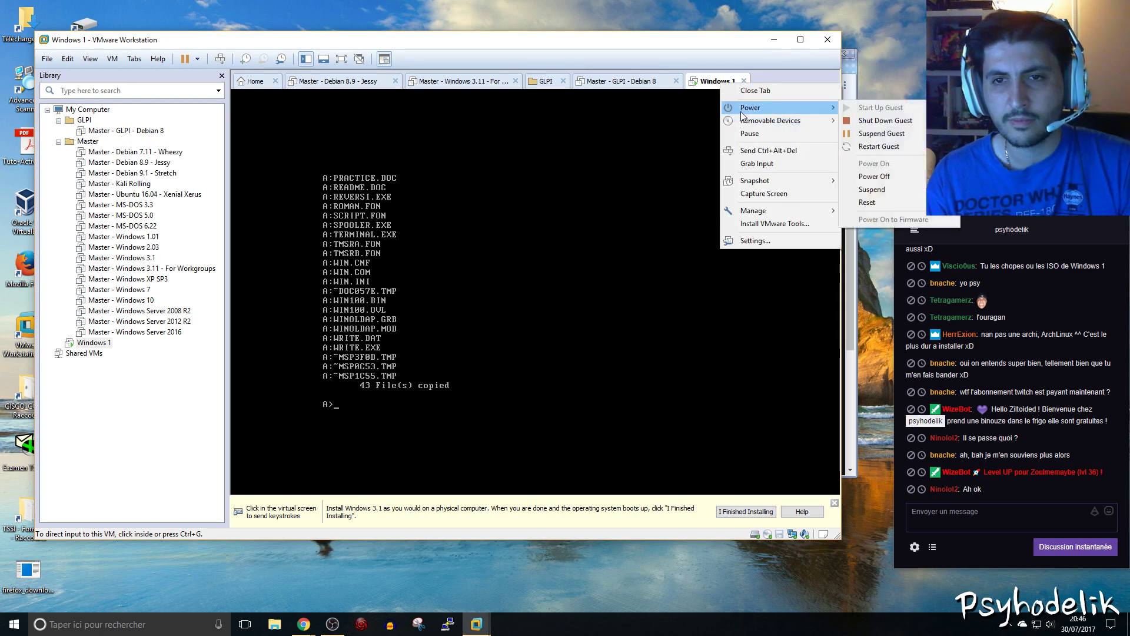
click(867, 149)
click(457, 320)
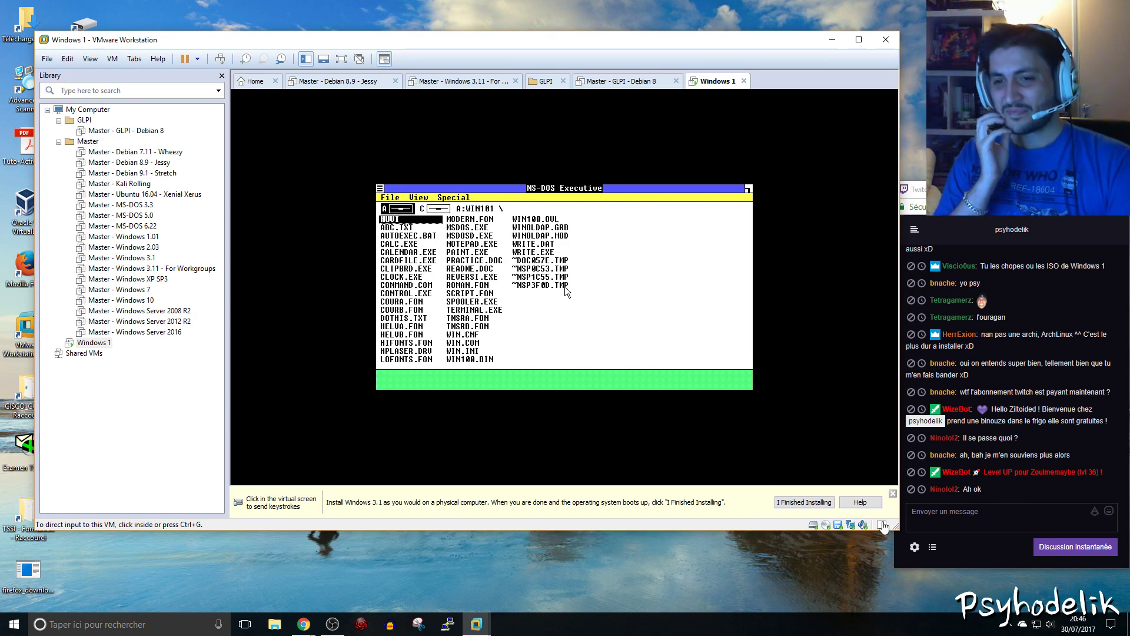
click(643, 315)
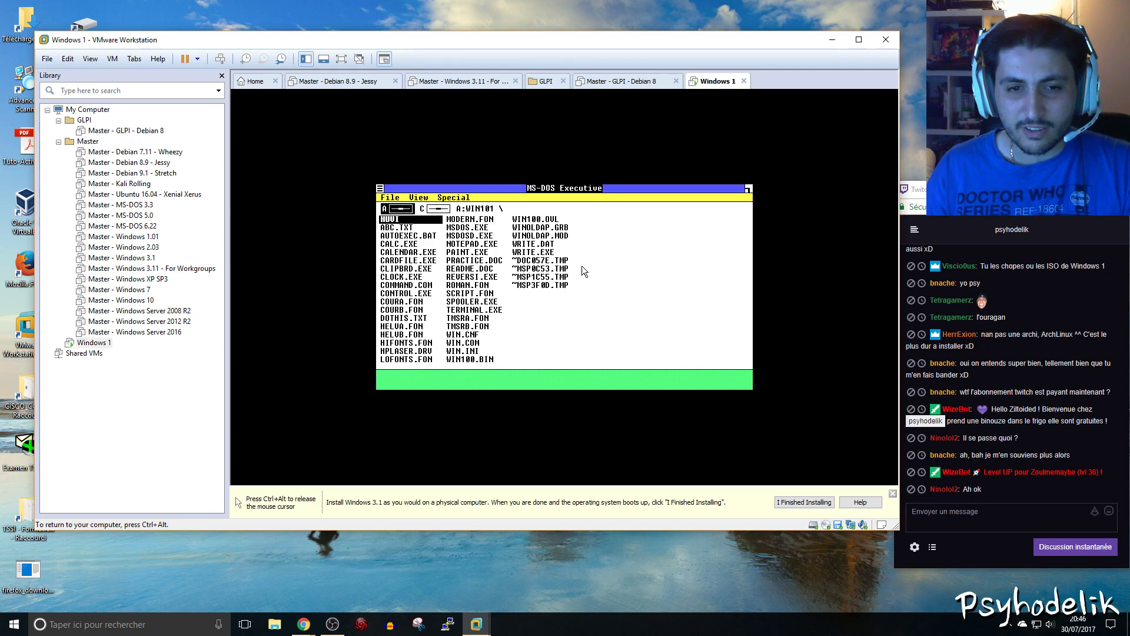